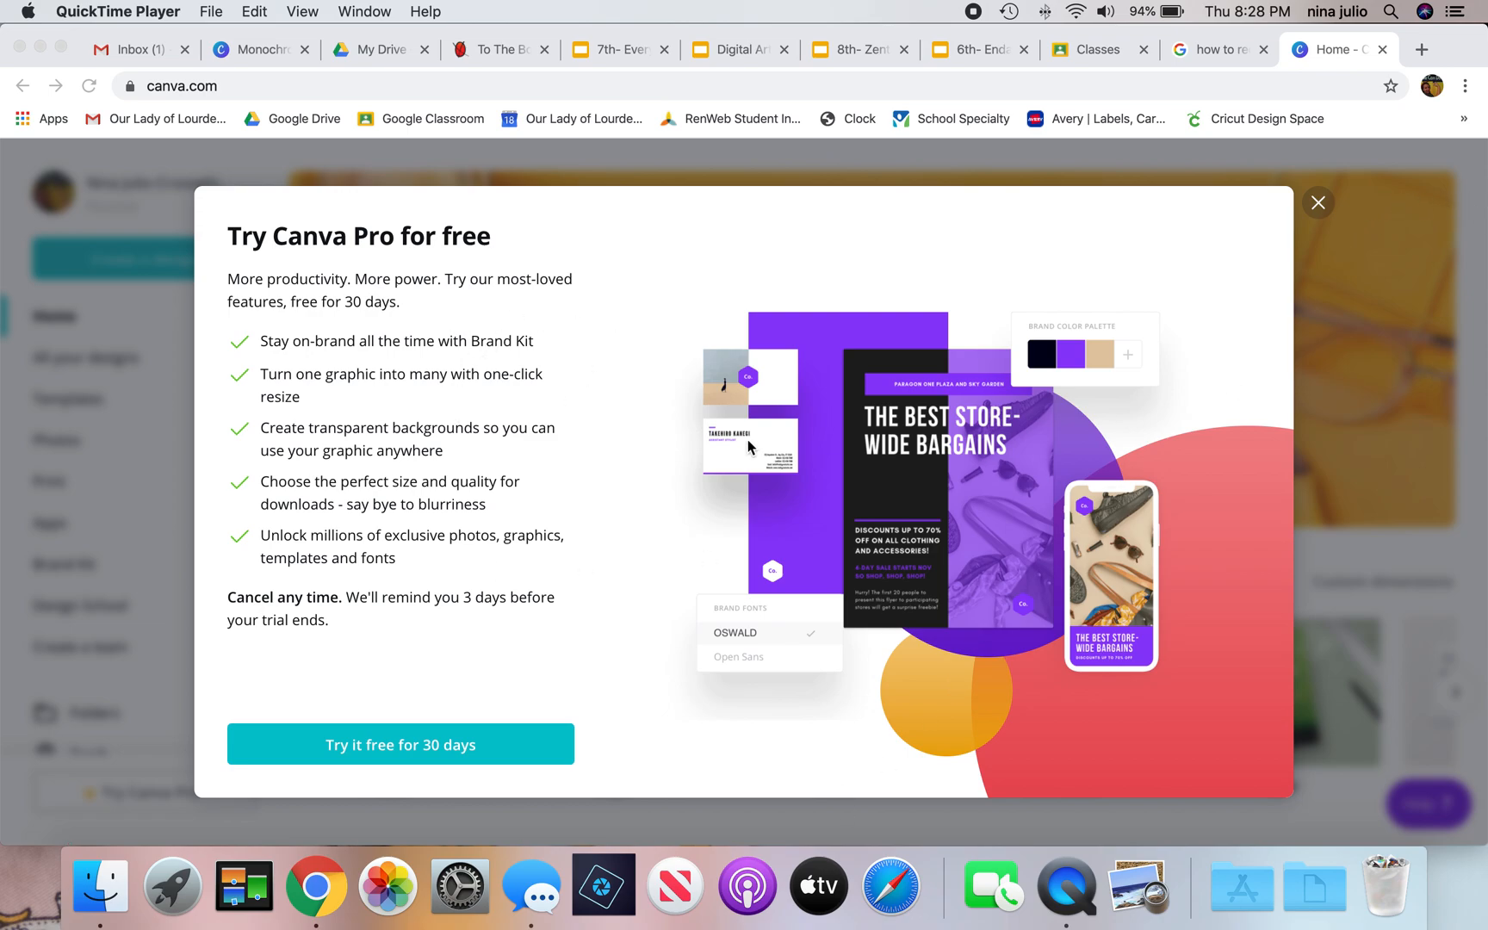
# Dismiss the Canva Pro free-trial offer and look over the design types and existing designs on the home page
pyautogui.click(1318, 205)
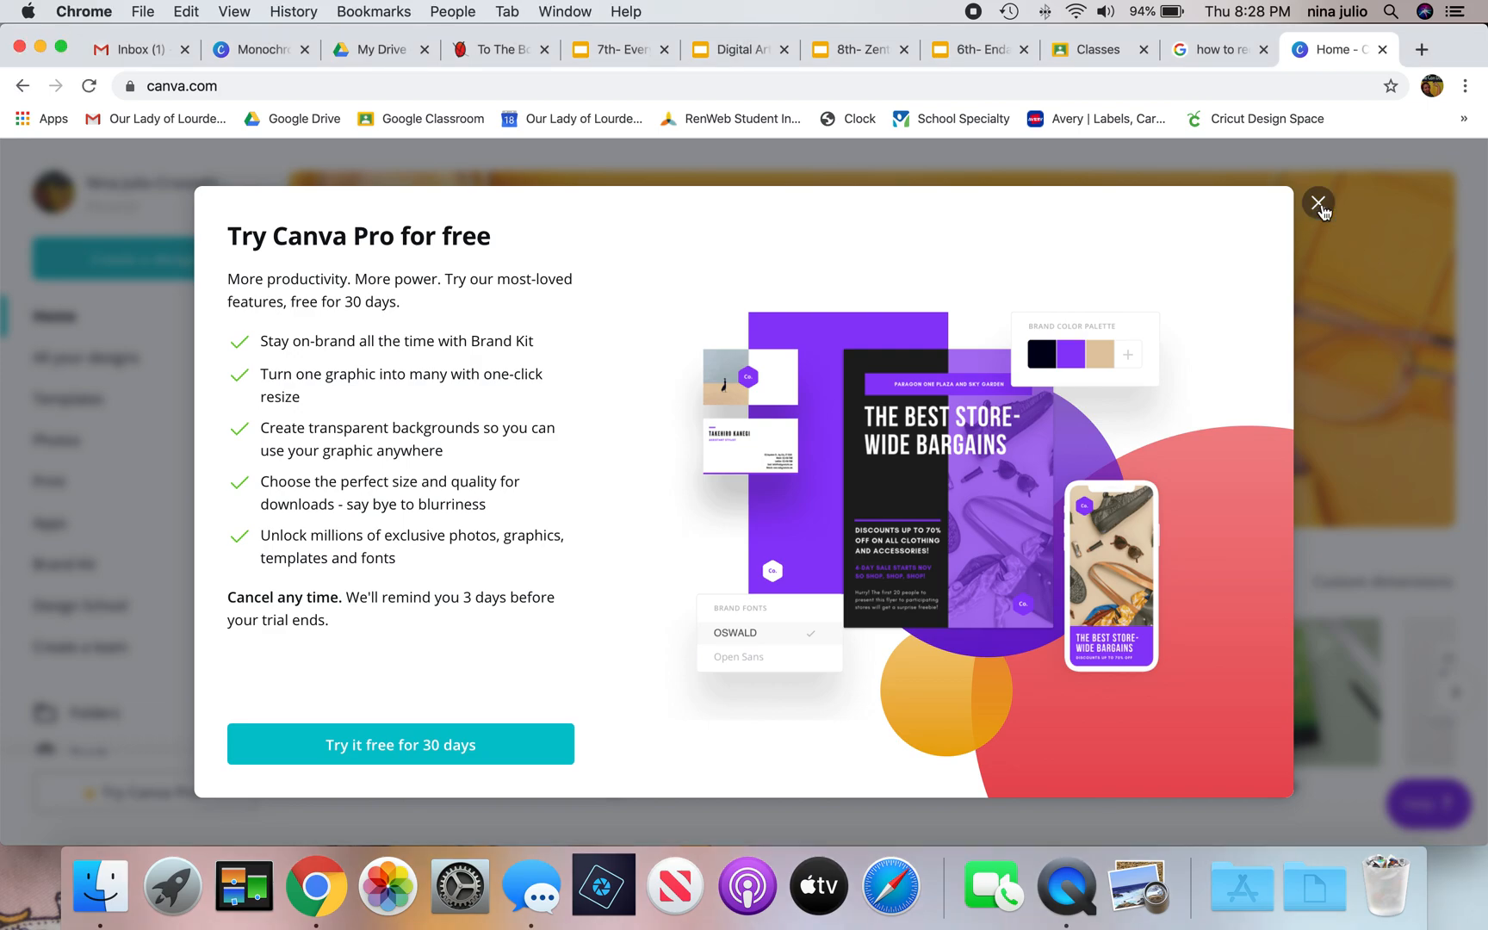
pyautogui.click(1319, 205)
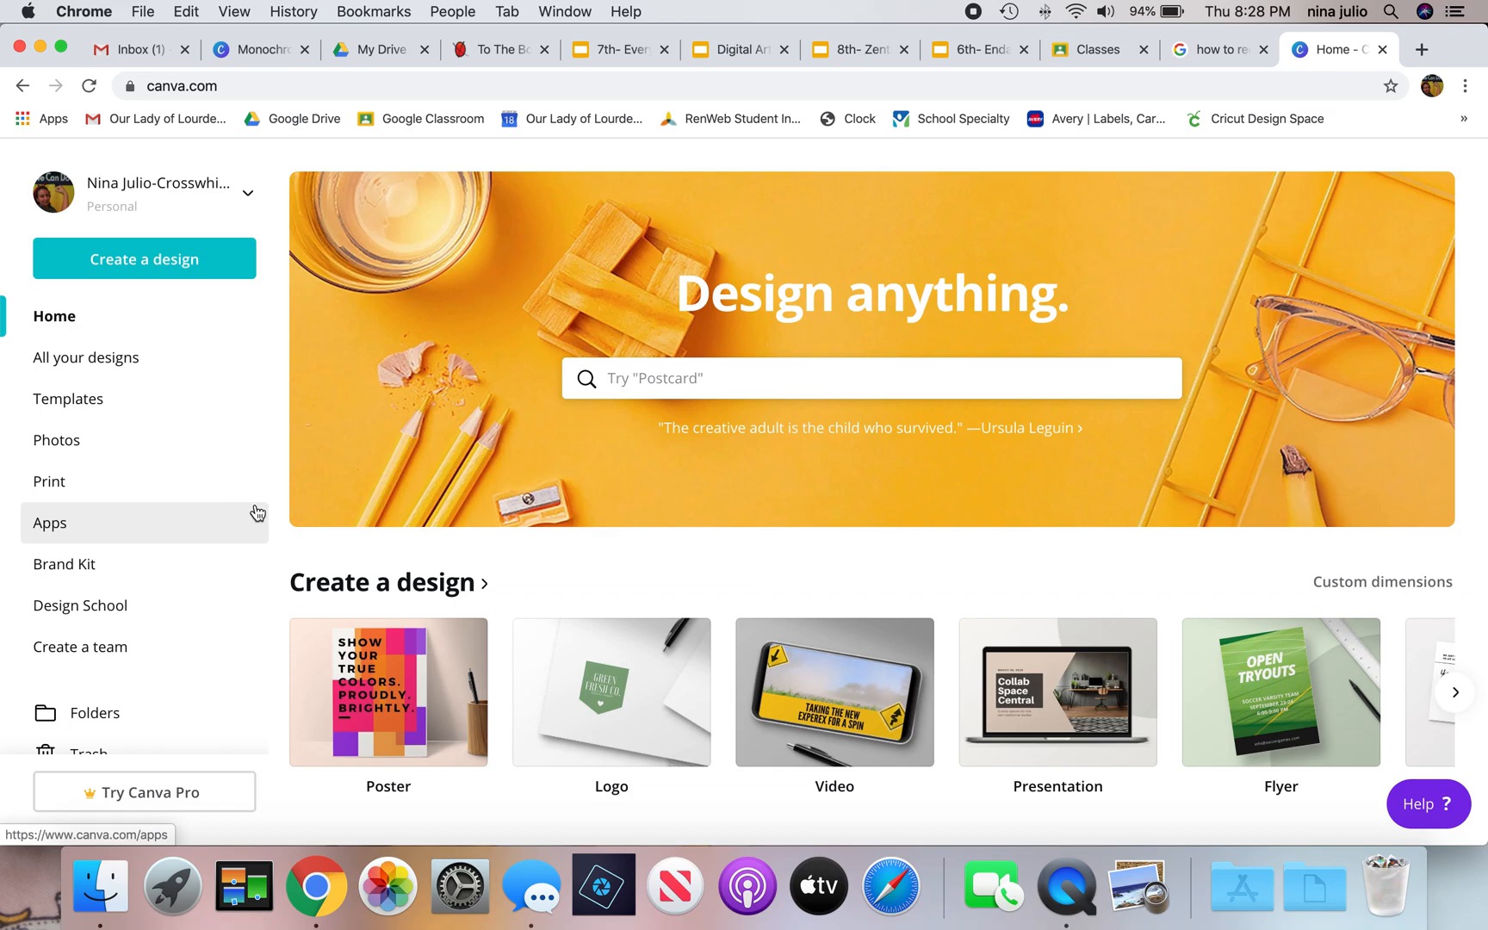
pyautogui.scroll(-5, 616, 676)
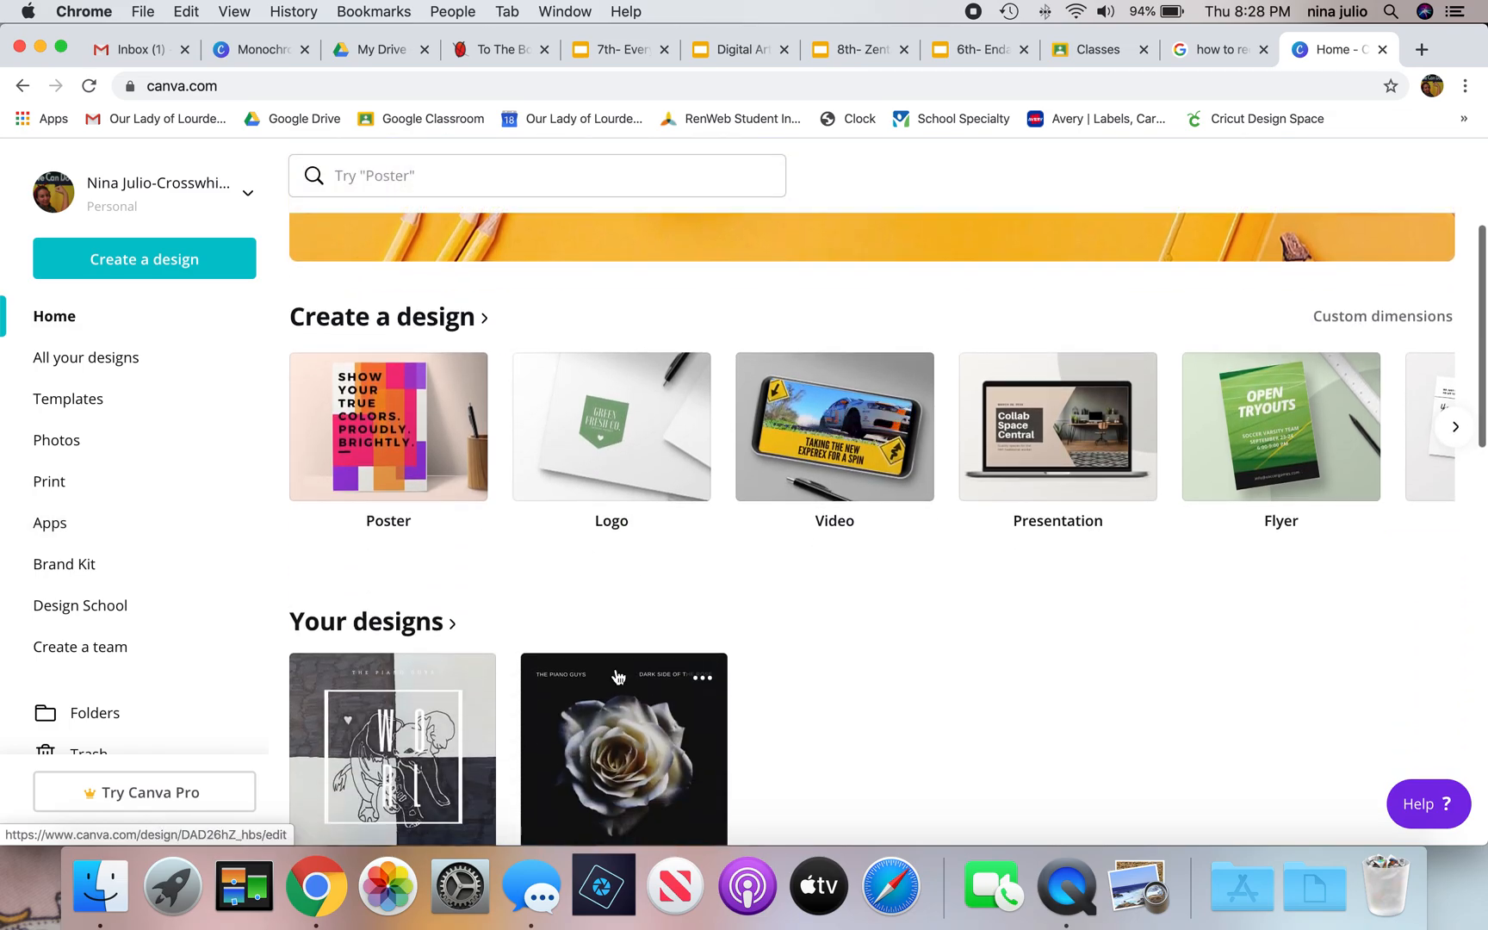
pyautogui.scroll(-3, 617, 676)
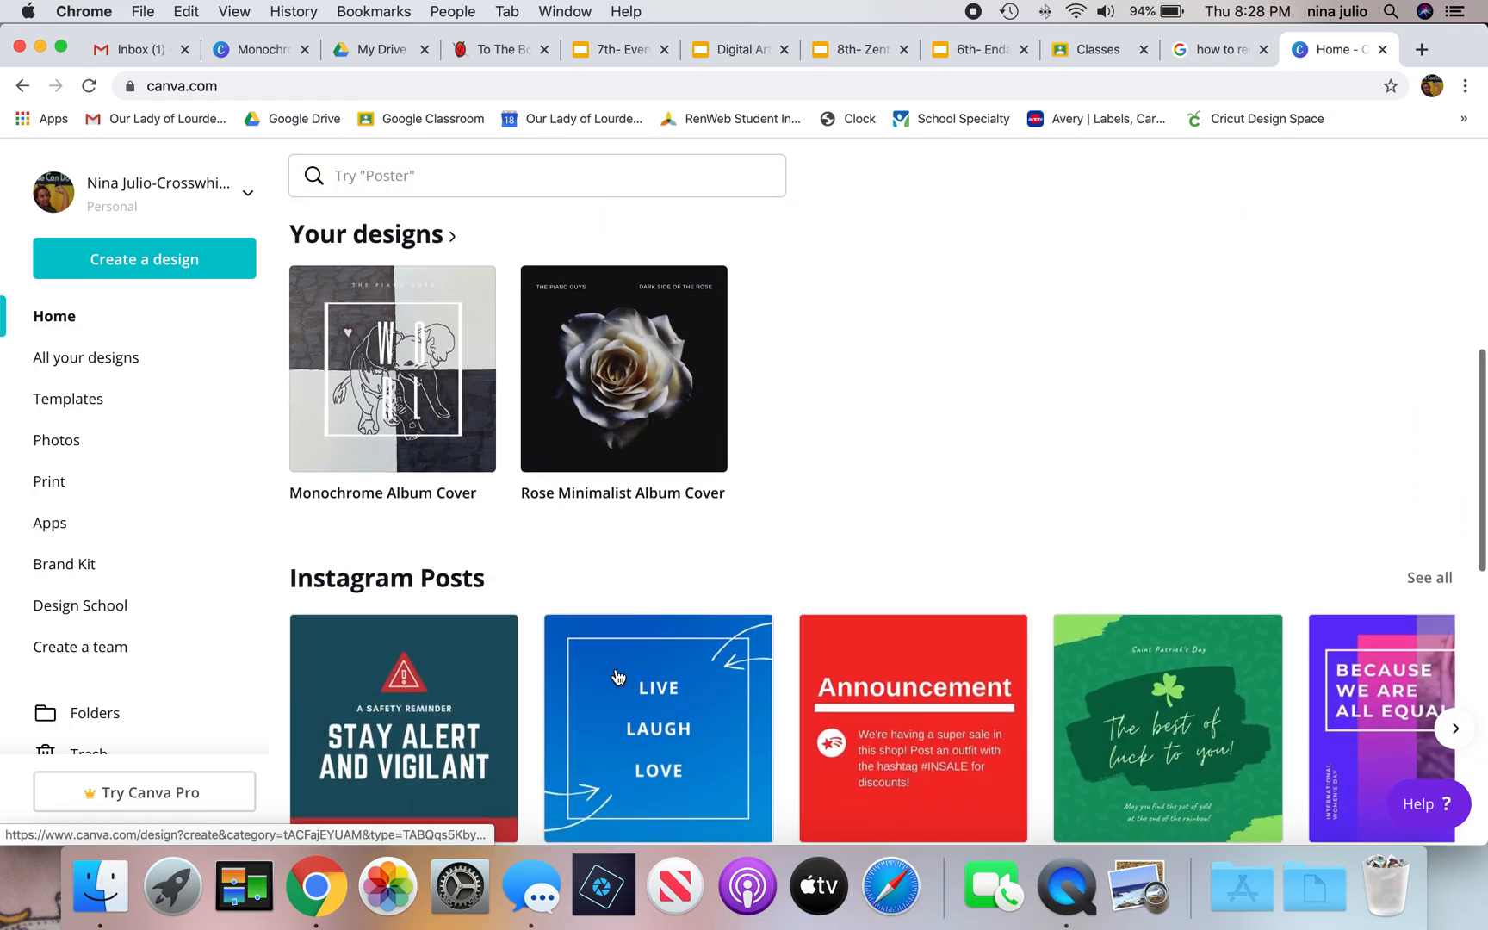
pyautogui.scroll(5, 617, 676)
pyautogui.scroll(4, 616, 676)
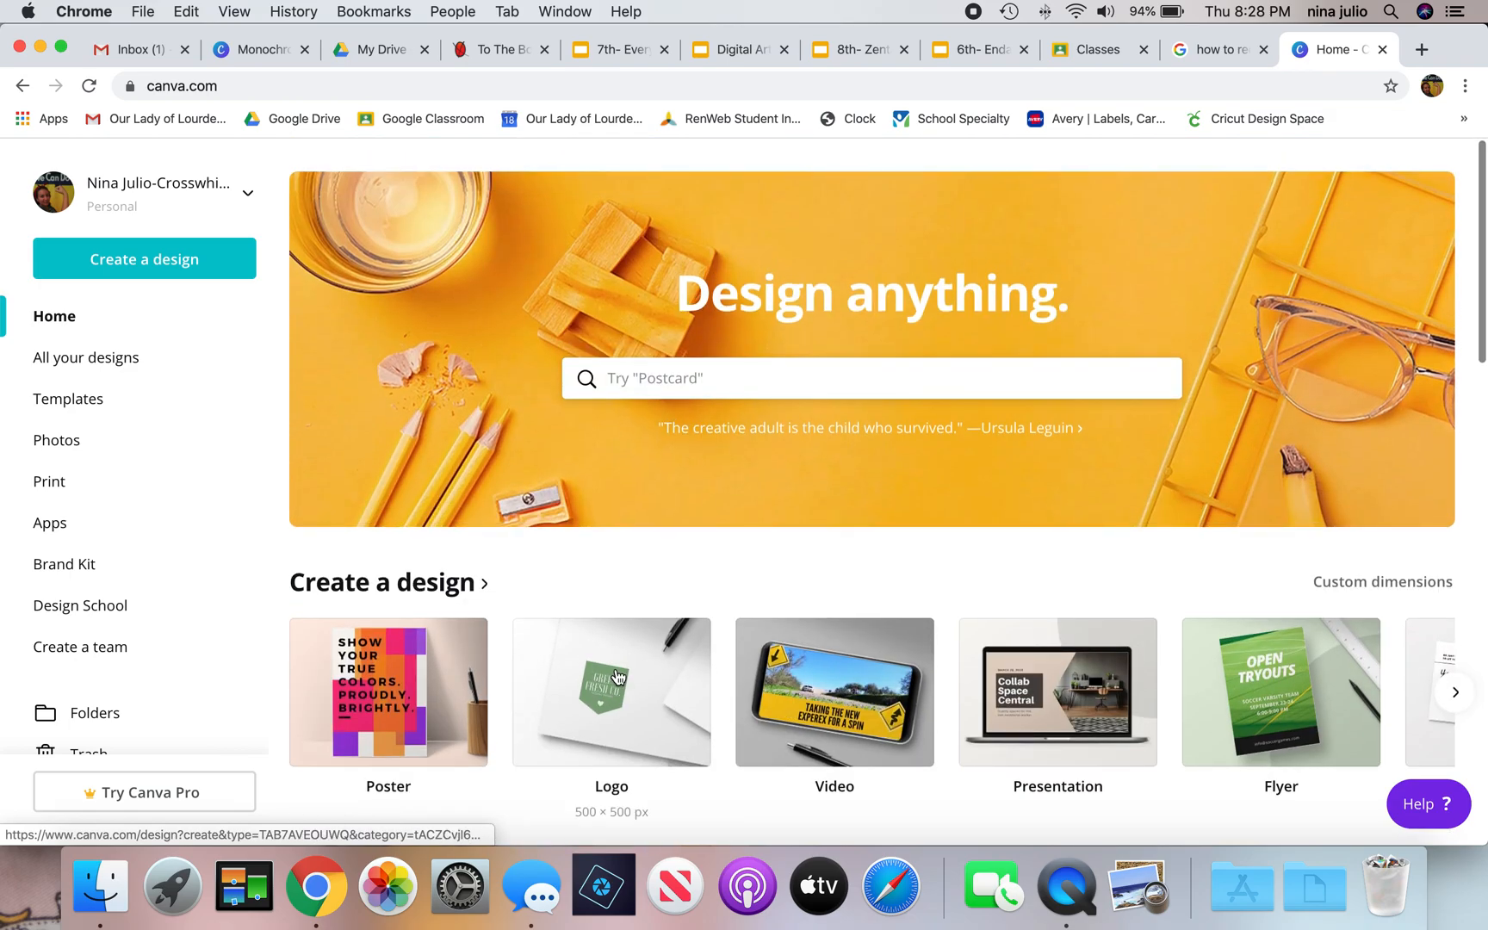
# Find the CD Covers category among the home page's template categories and show all of its templates
pyautogui.scroll(-12, 616, 676)
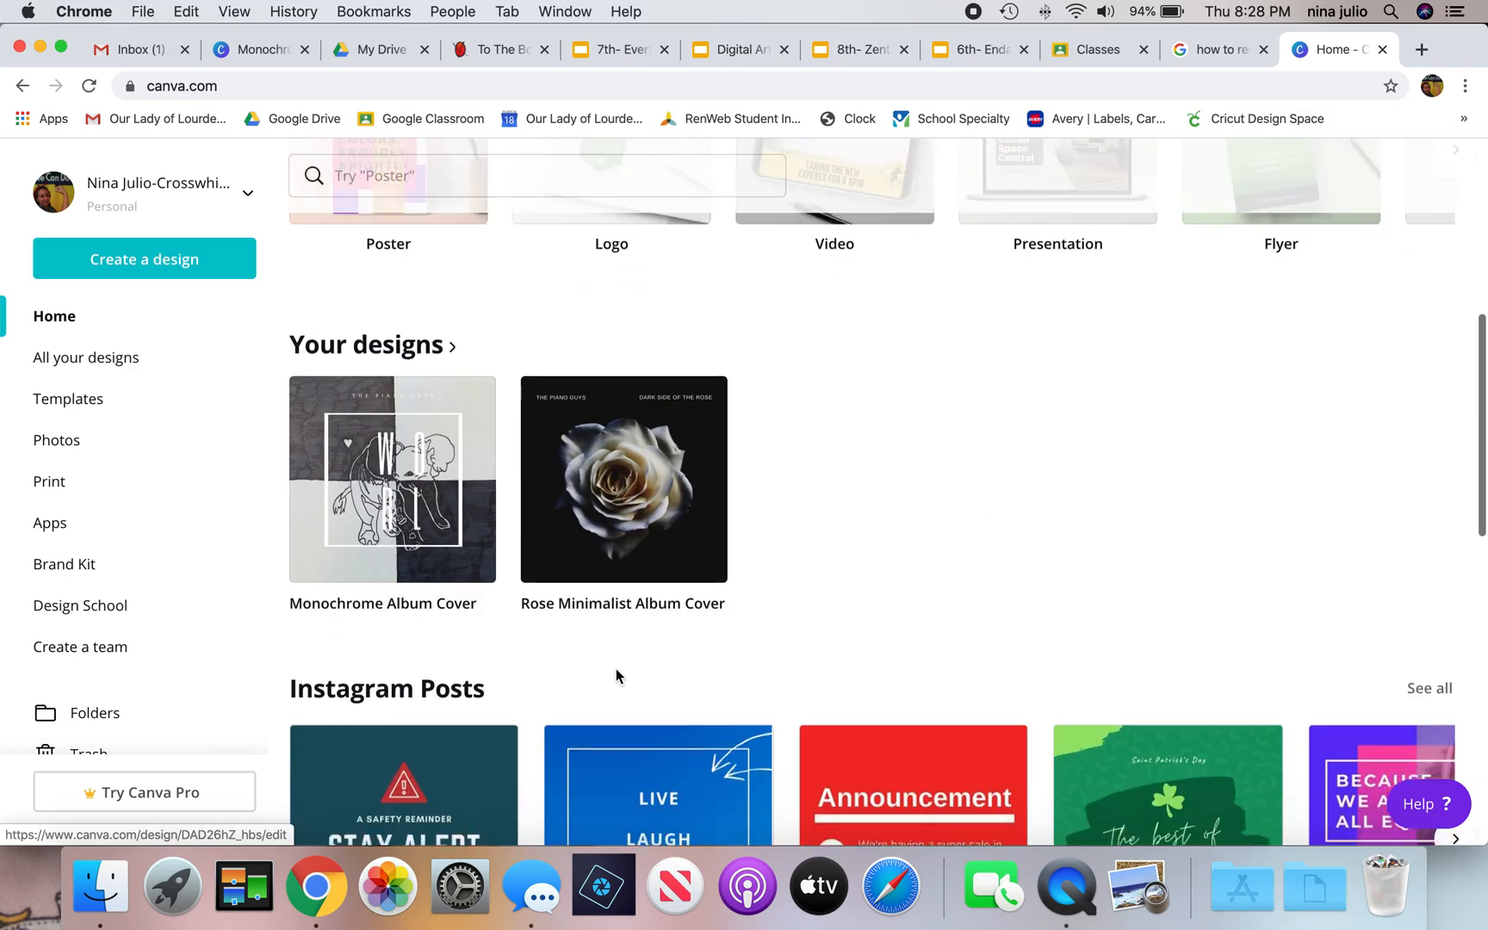
pyautogui.scroll(-6, 617, 676)
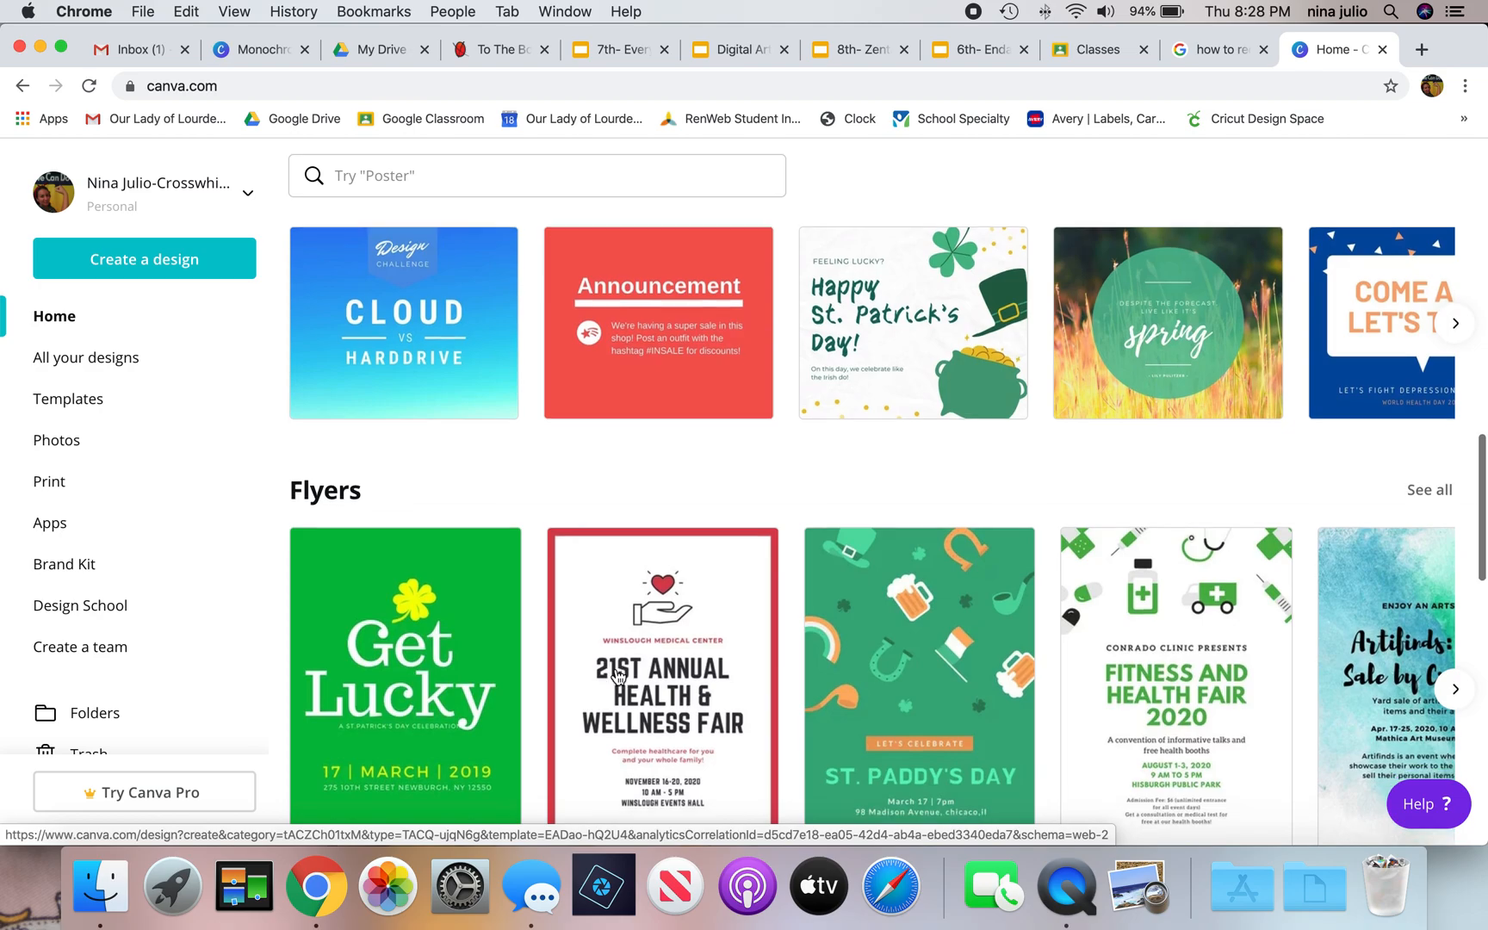
pyautogui.scroll(-4, 617, 676)
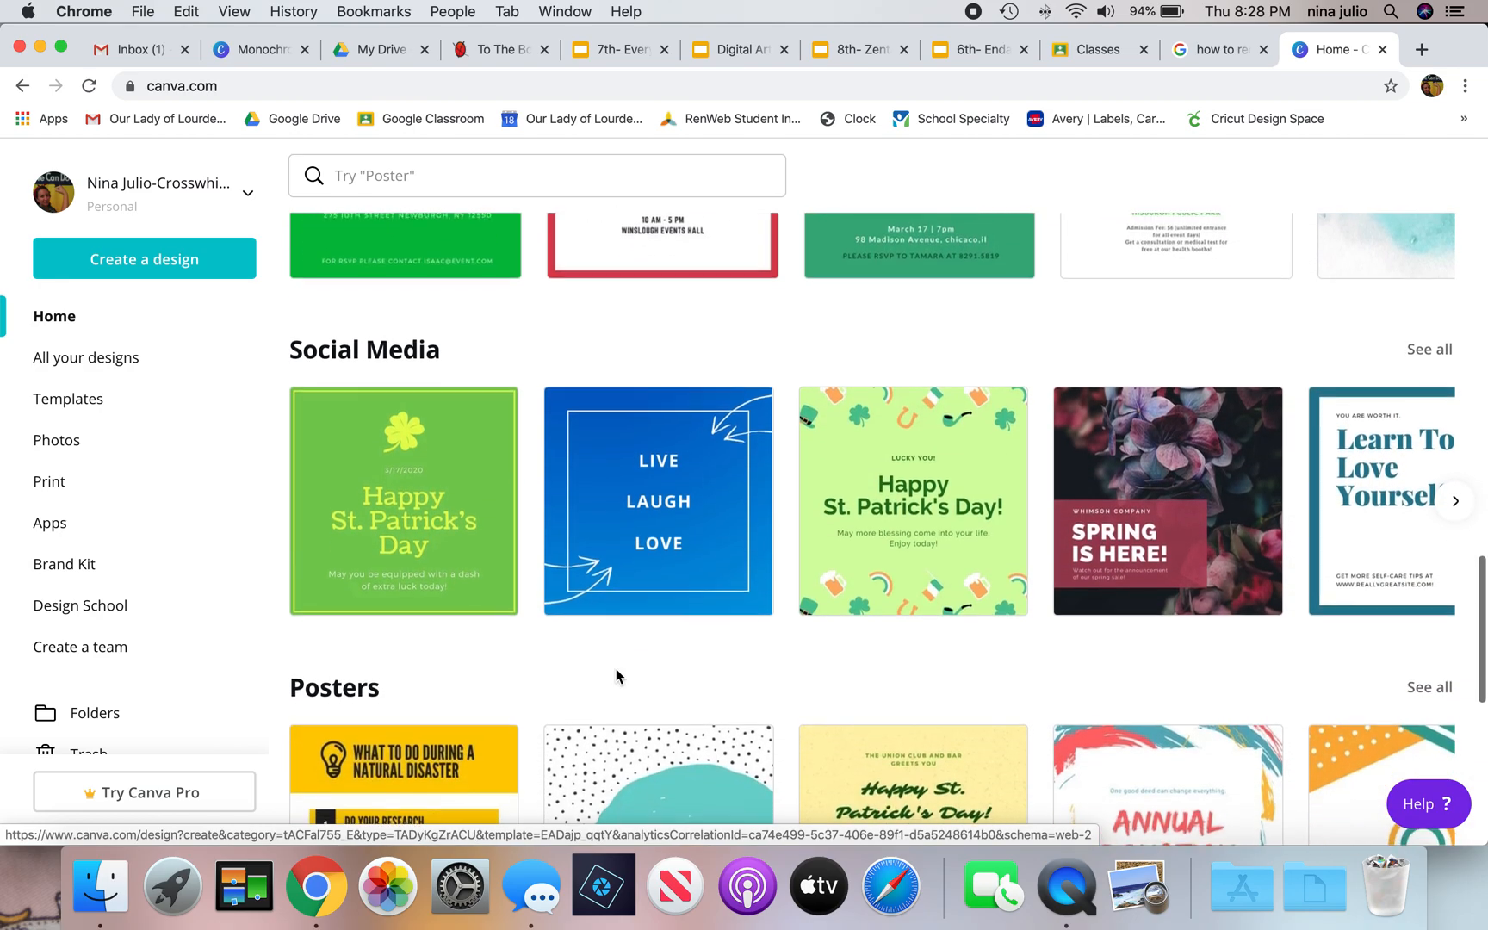
pyautogui.scroll(-5, 616, 676)
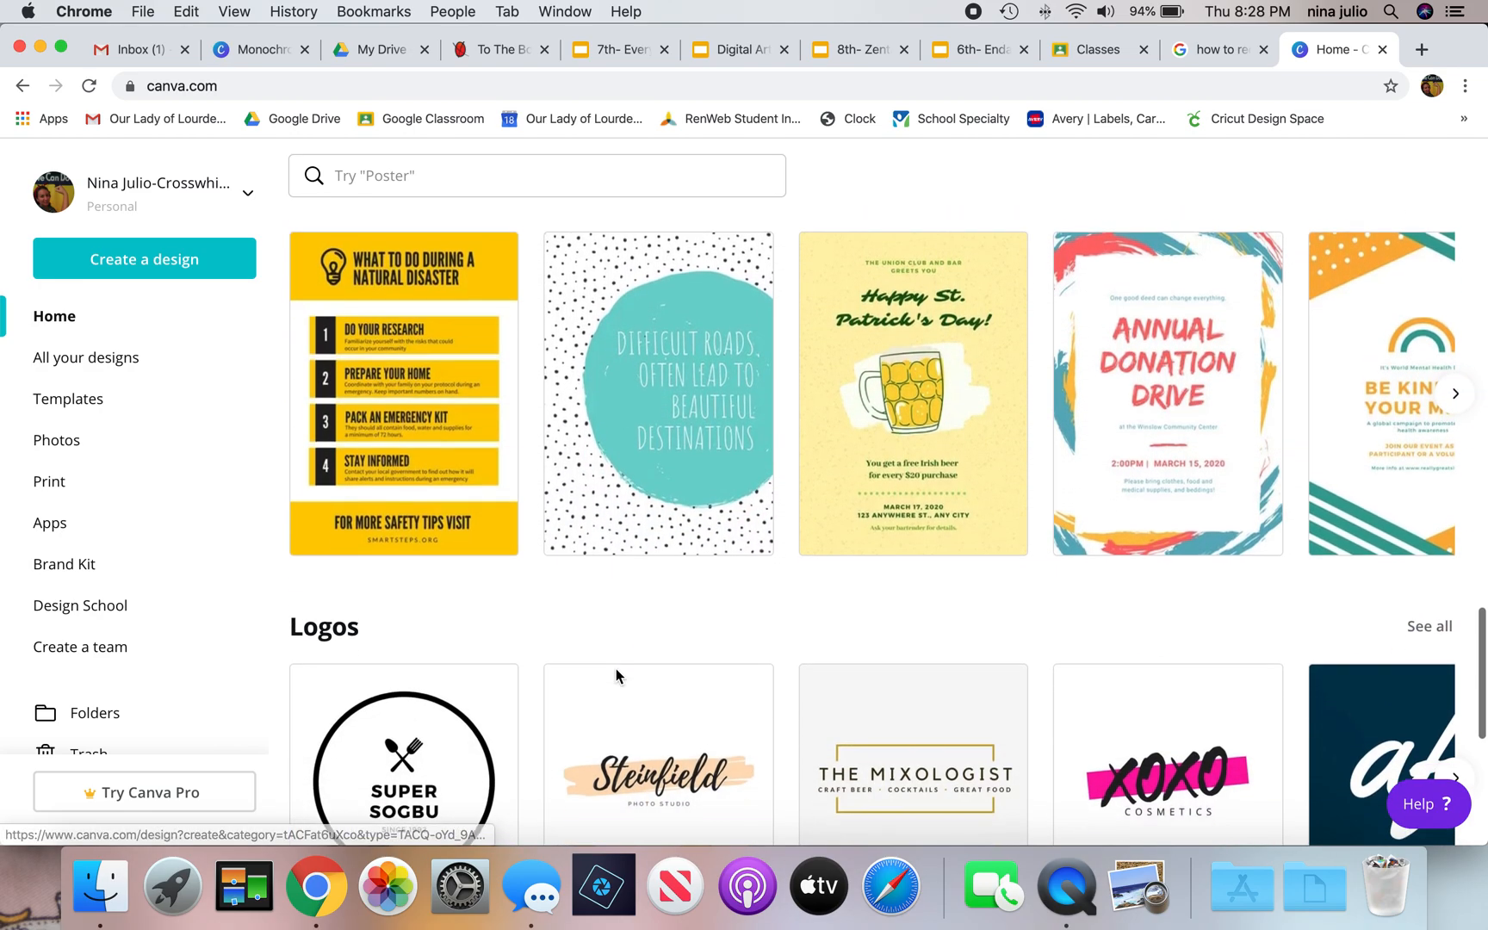
pyautogui.scroll(-5, 615, 670)
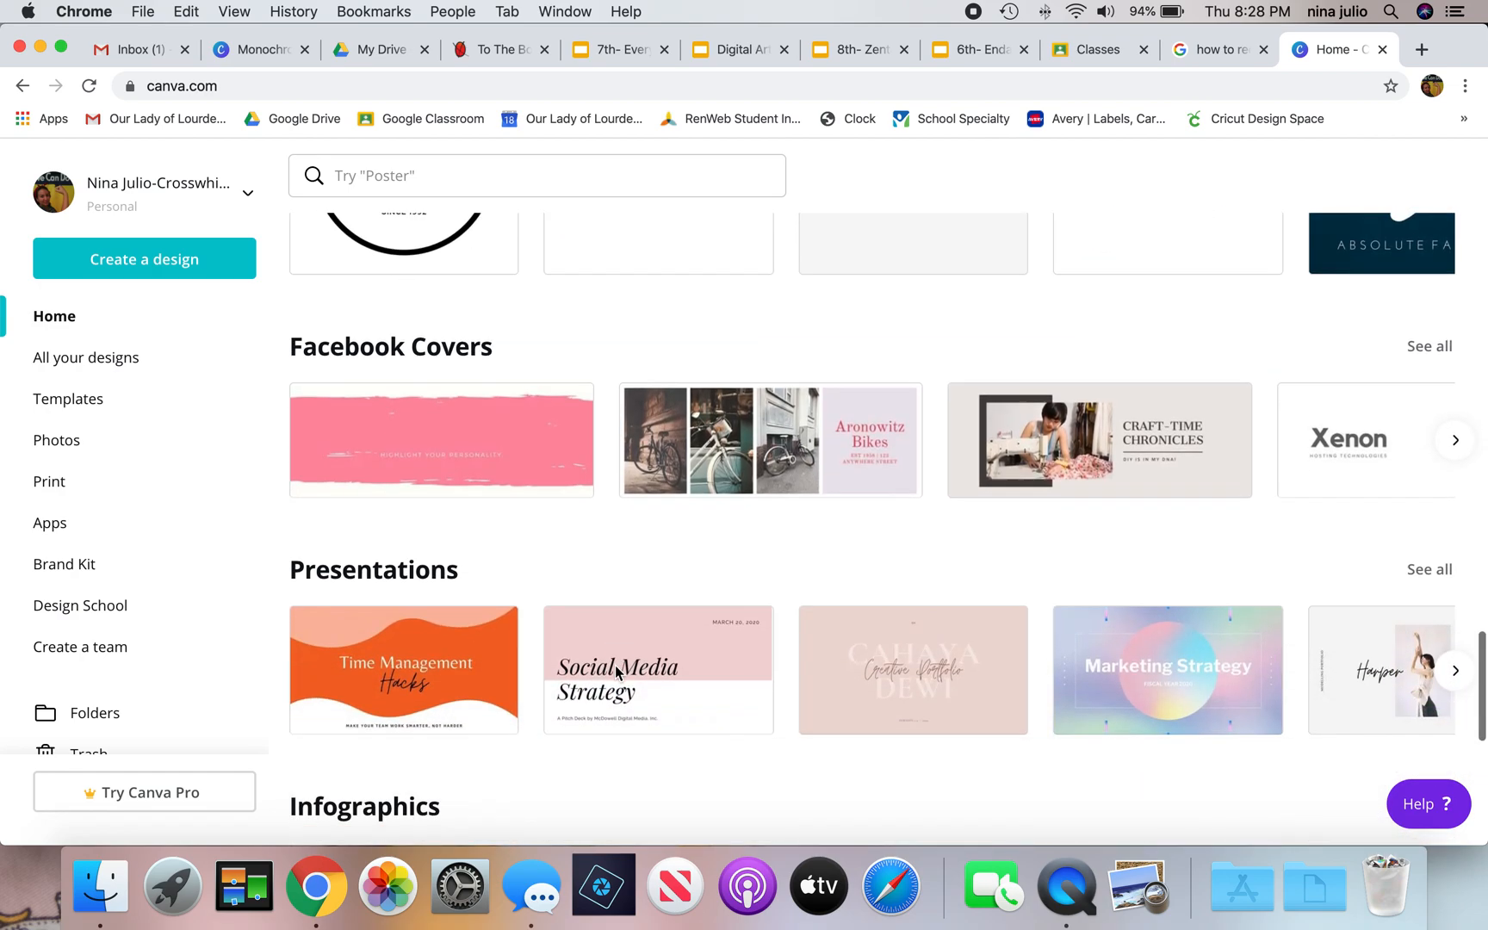
pyautogui.scroll(-4, 615, 670)
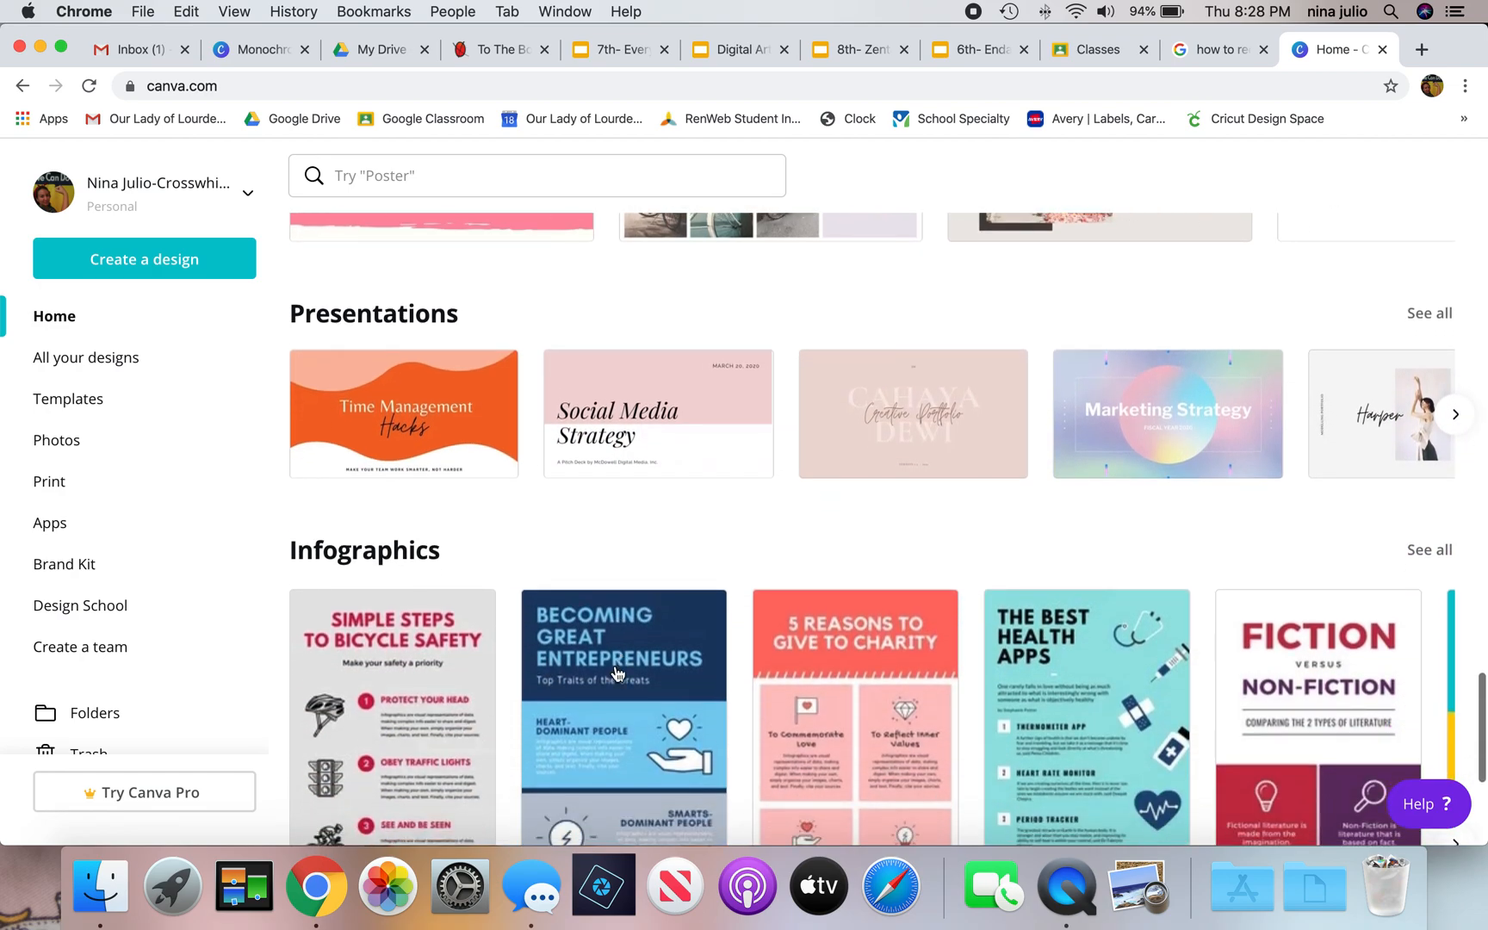
pyautogui.scroll(-6, 617, 673)
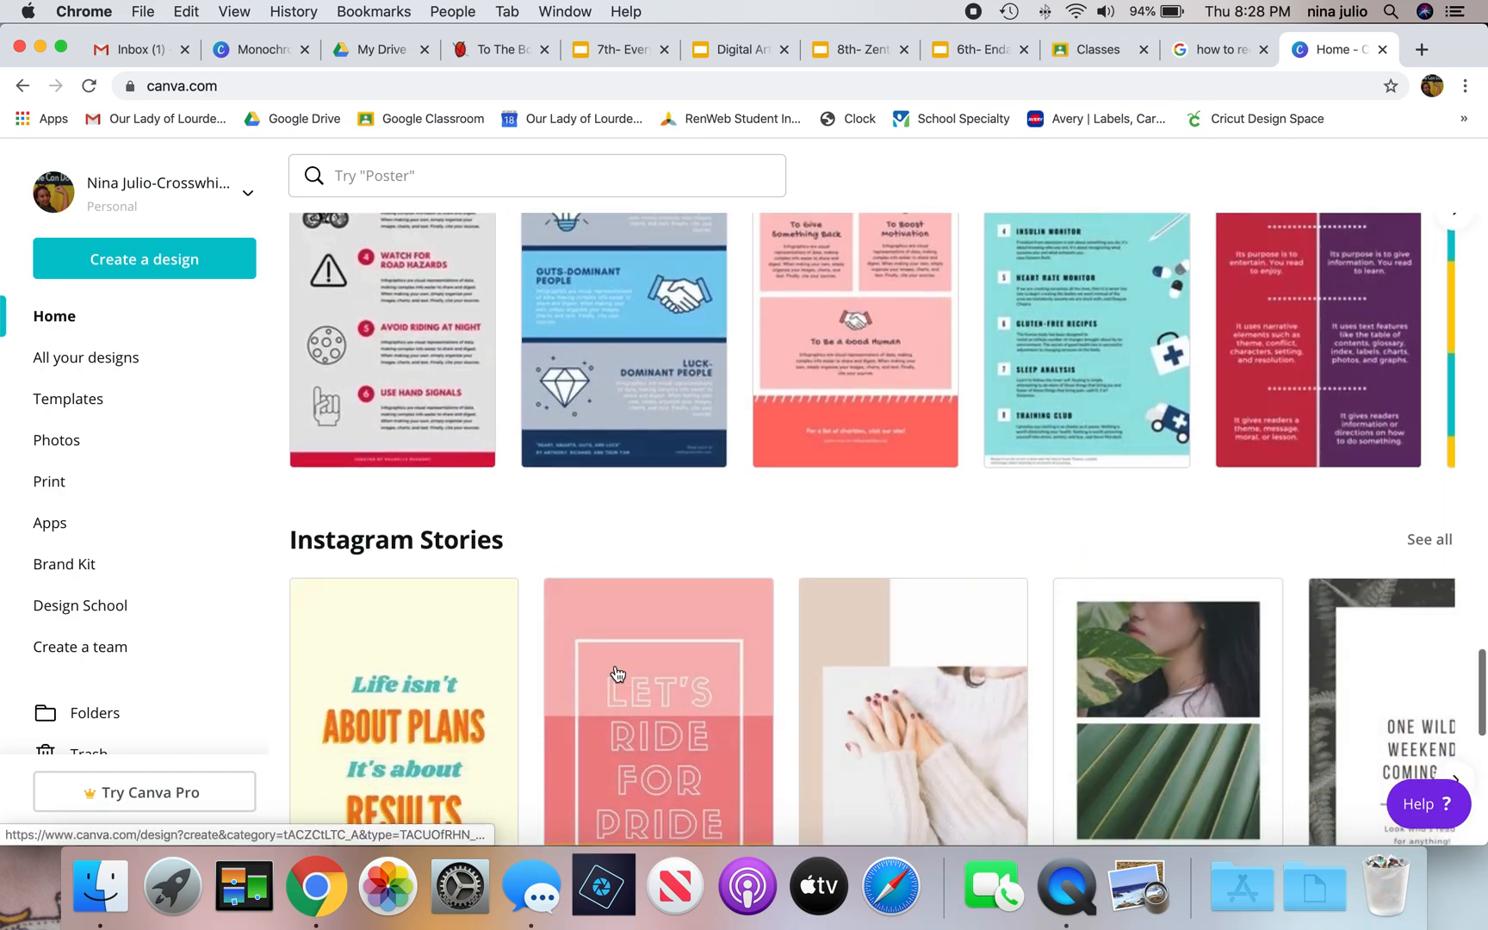
pyautogui.scroll(-10, 615, 673)
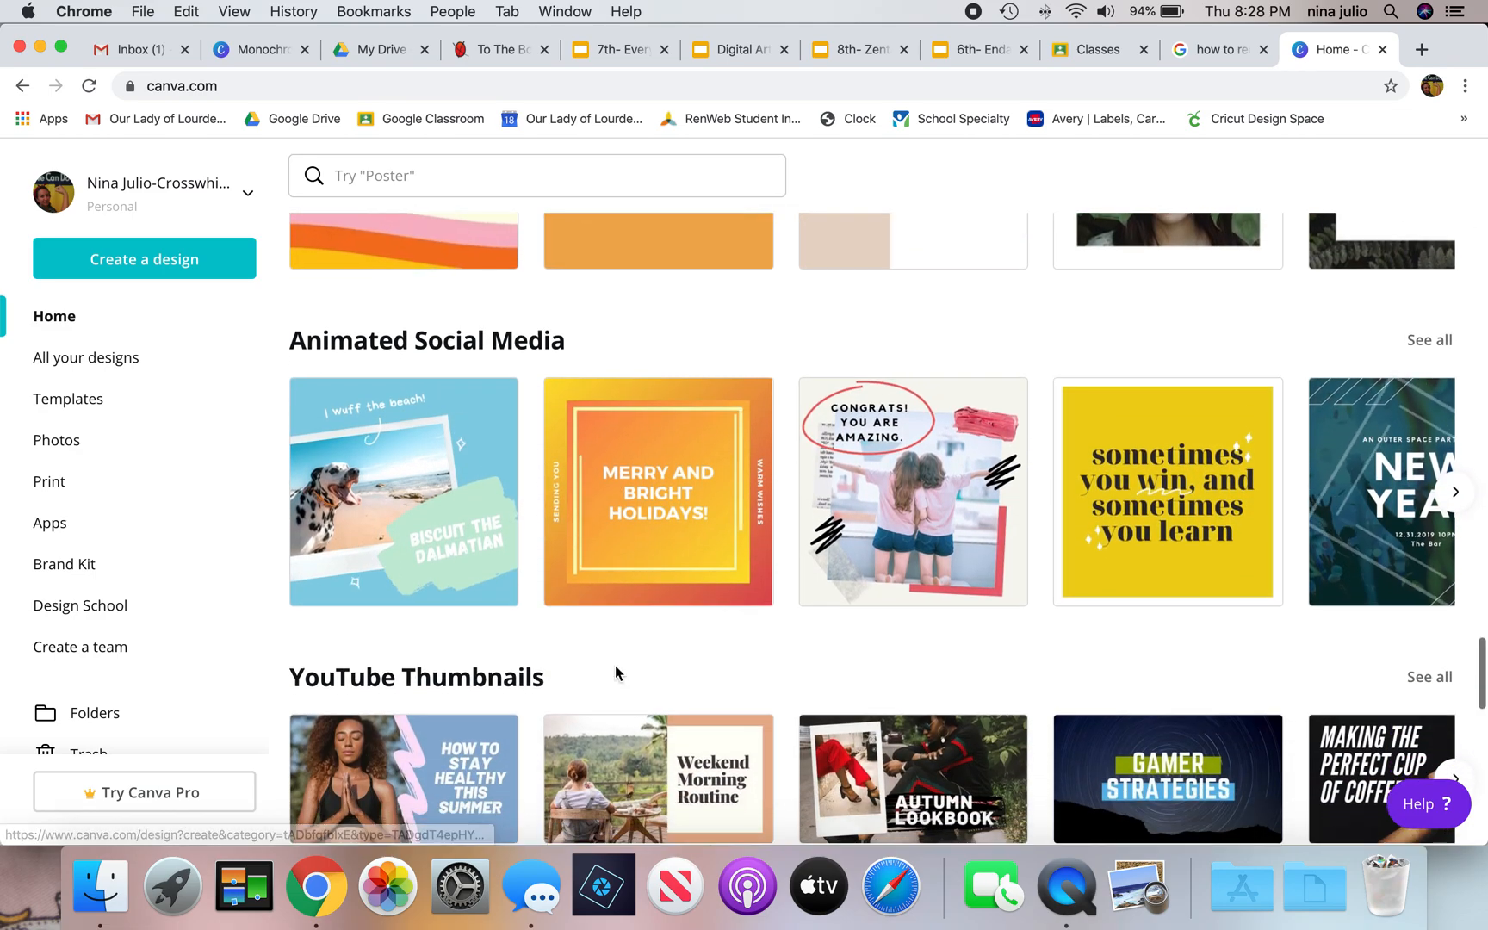
pyautogui.scroll(-10, 615, 672)
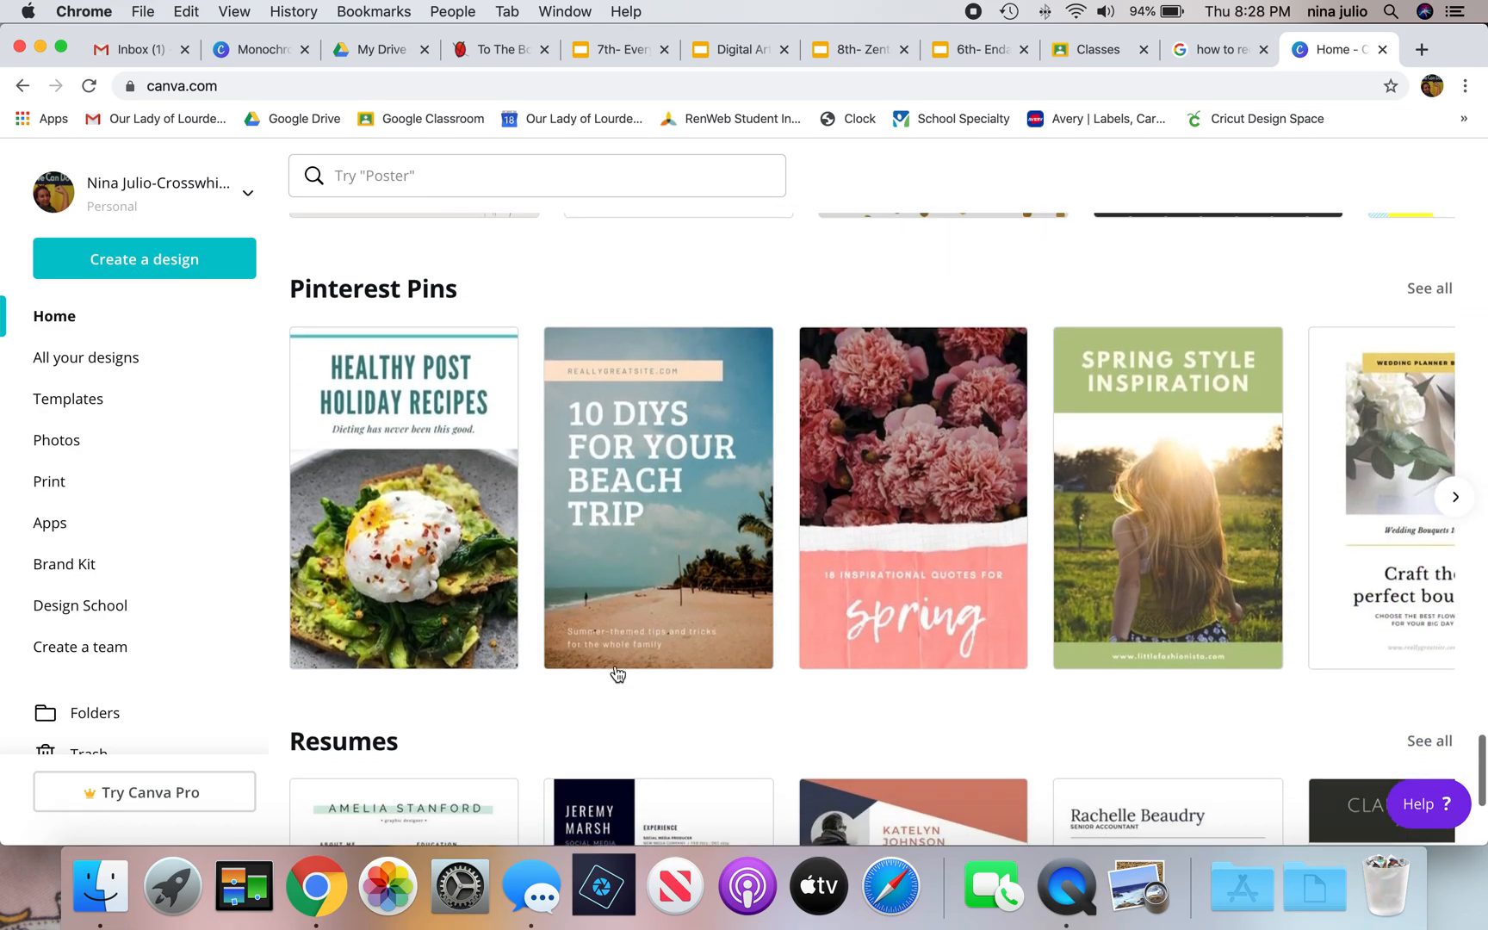
pyautogui.scroll(-8, 616, 672)
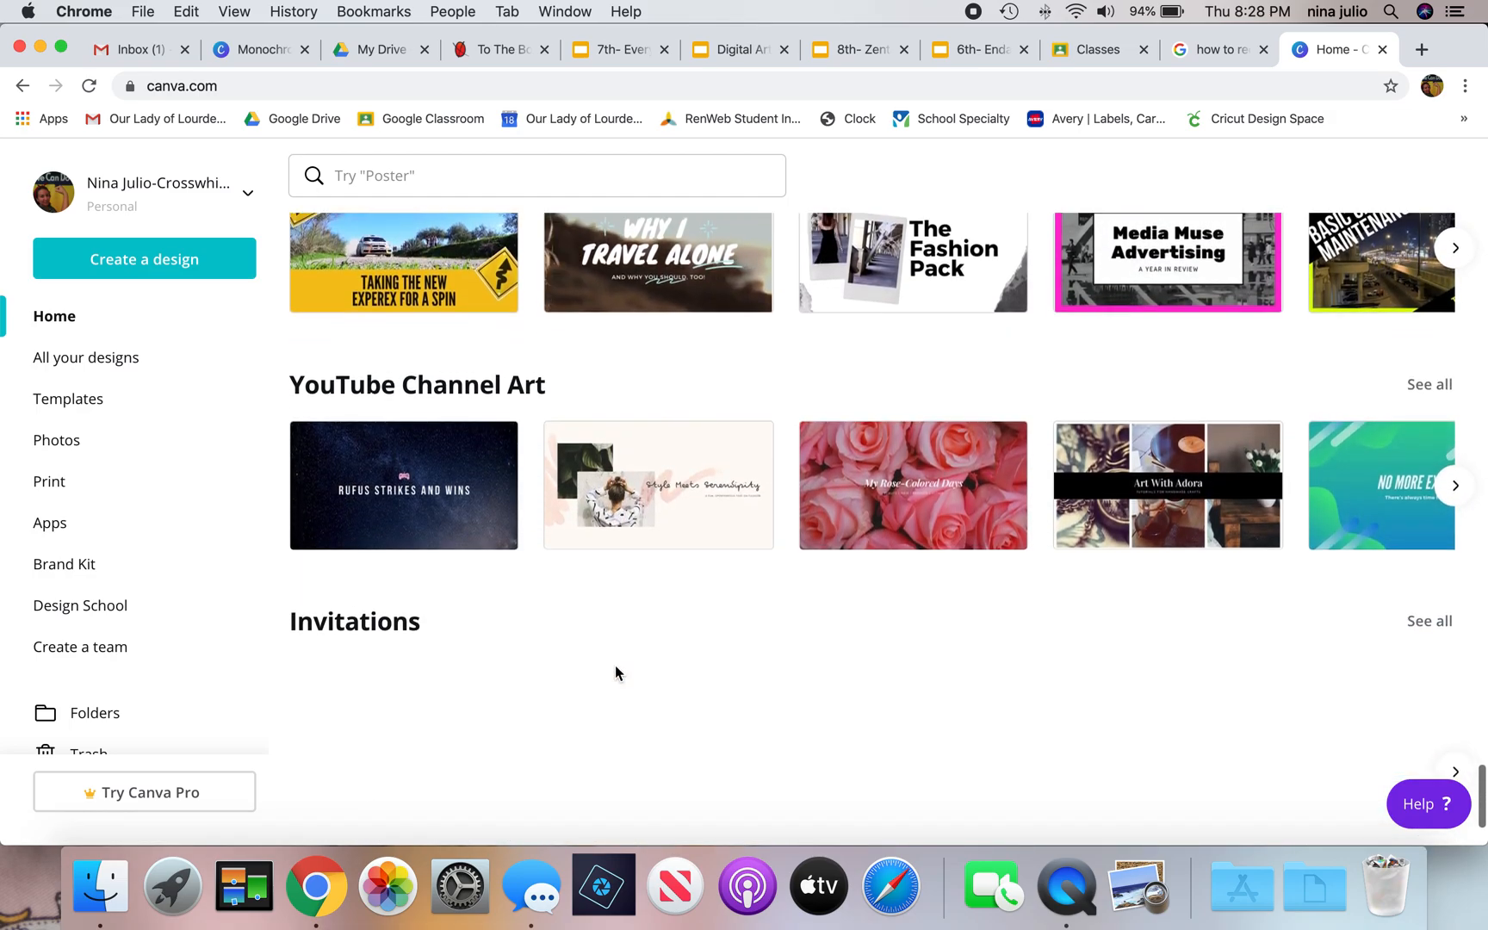
pyautogui.scroll(-10, 617, 673)
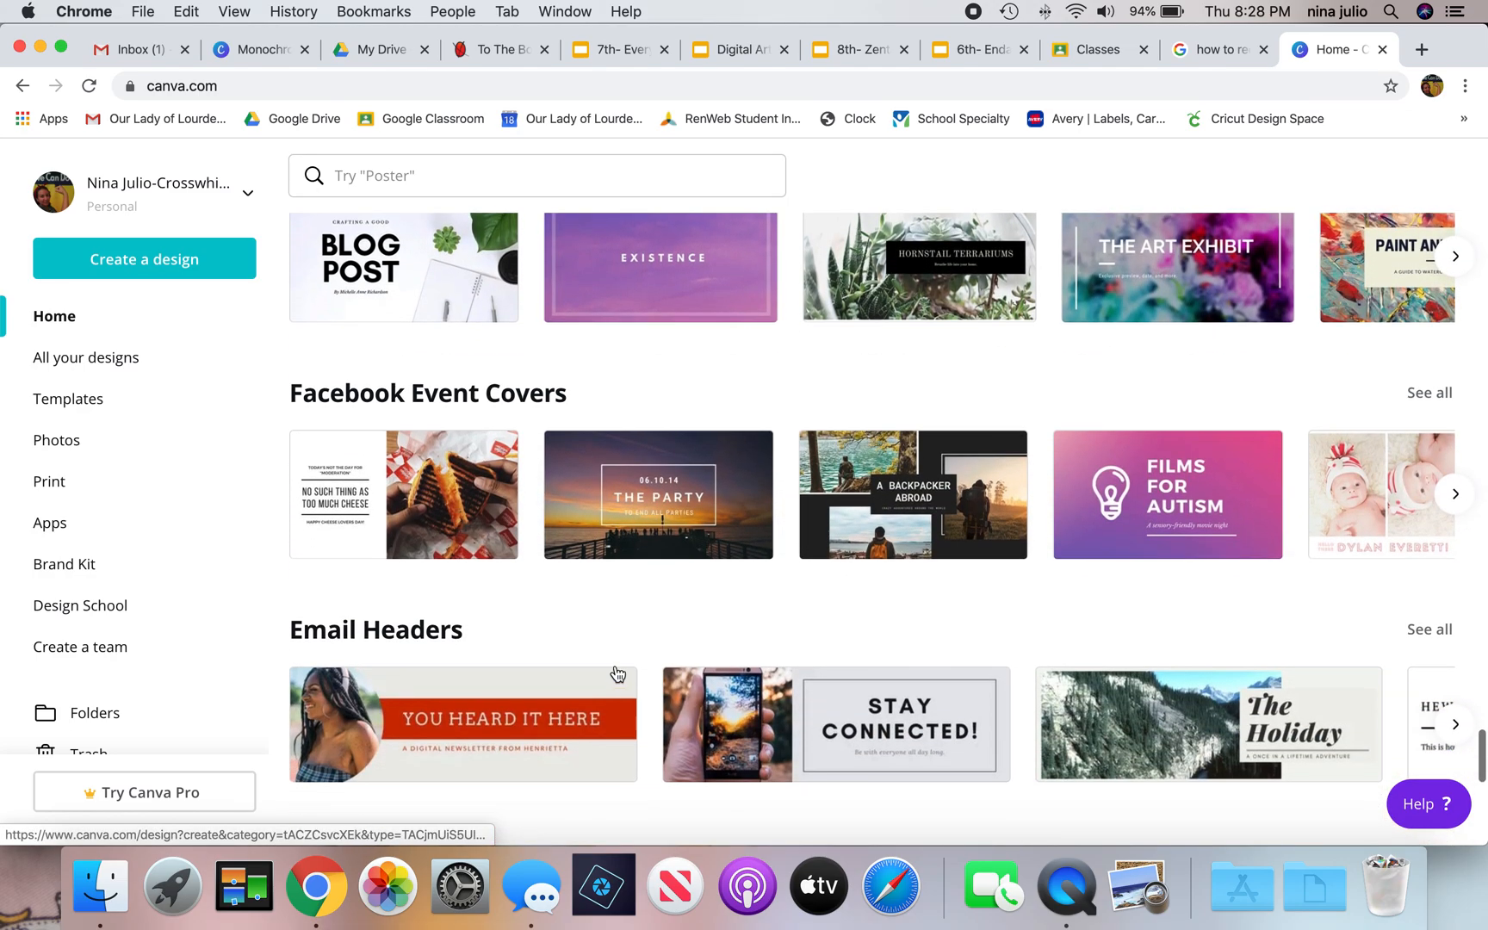
pyautogui.scroll(-9, 615, 665)
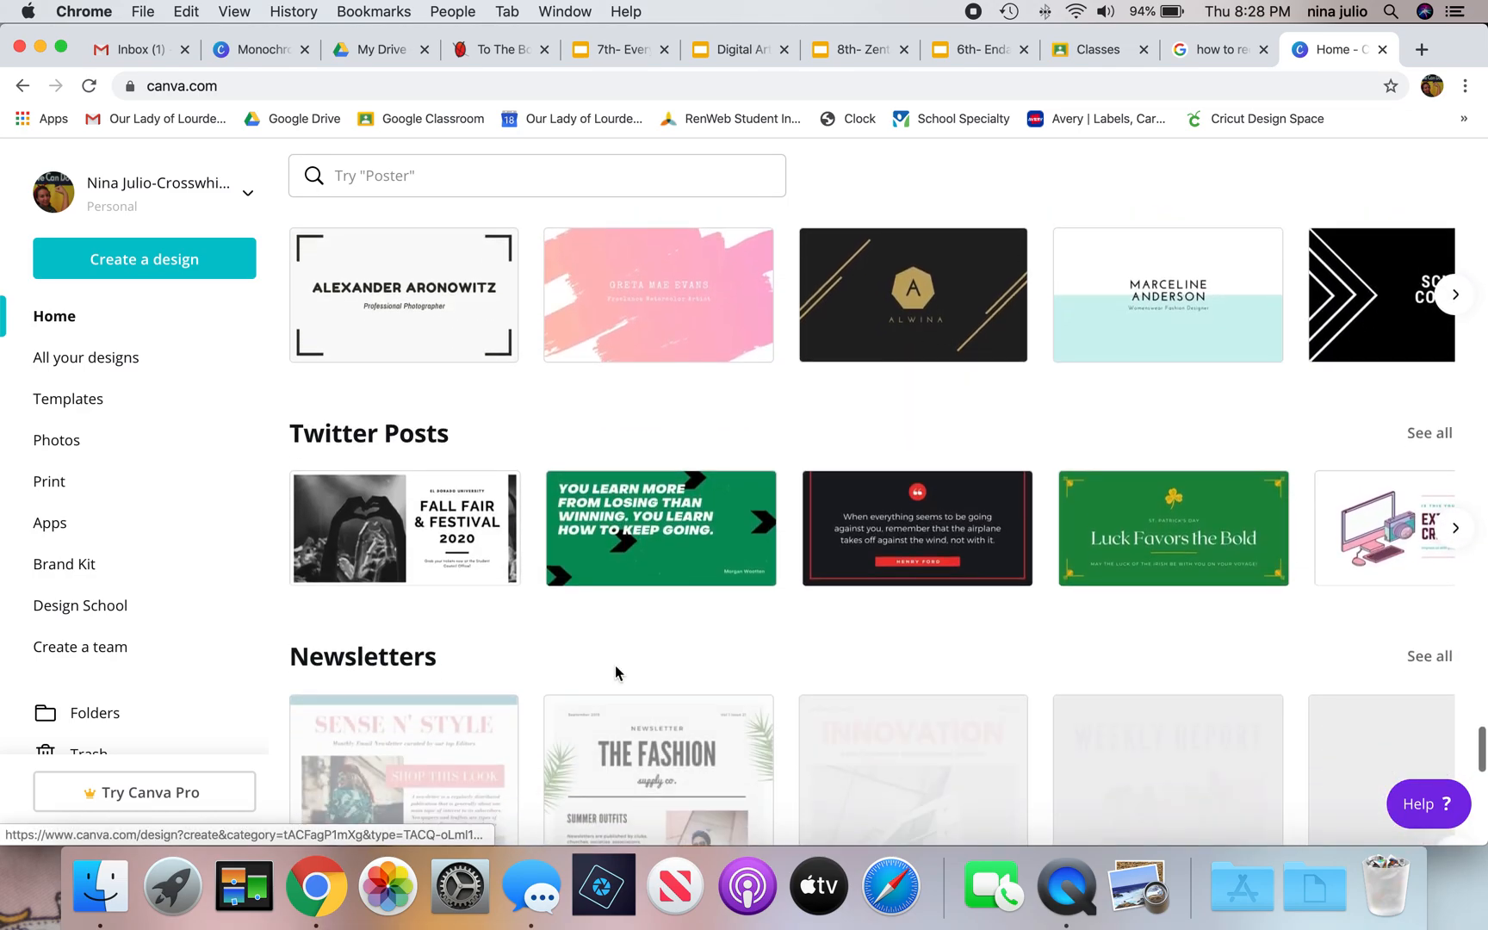
pyautogui.scroll(-10, 617, 672)
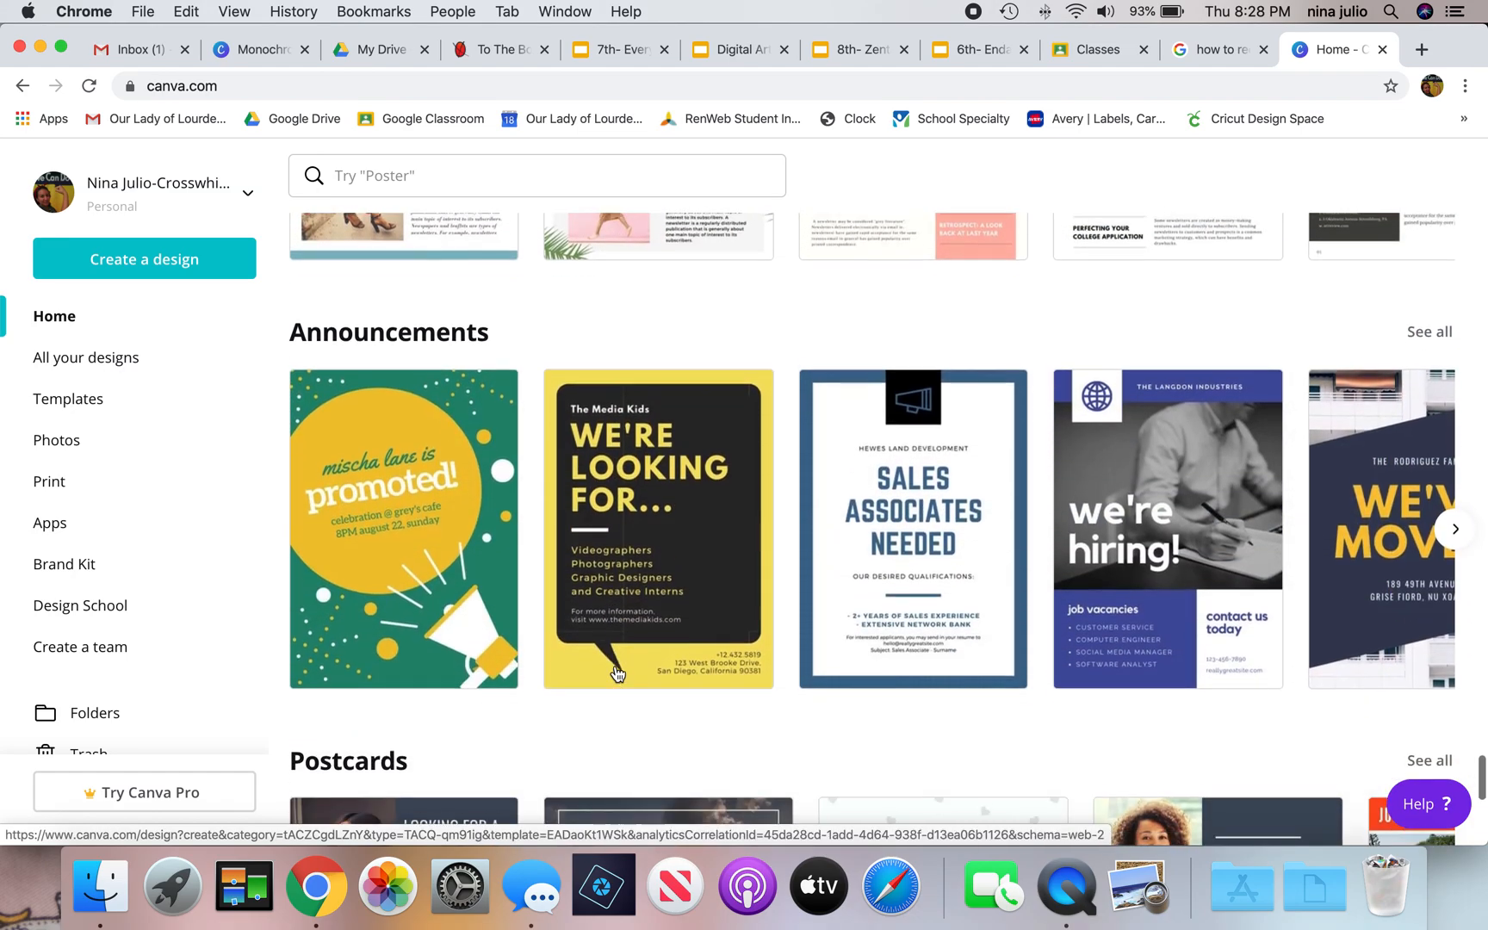
pyautogui.scroll(-8, 615, 672)
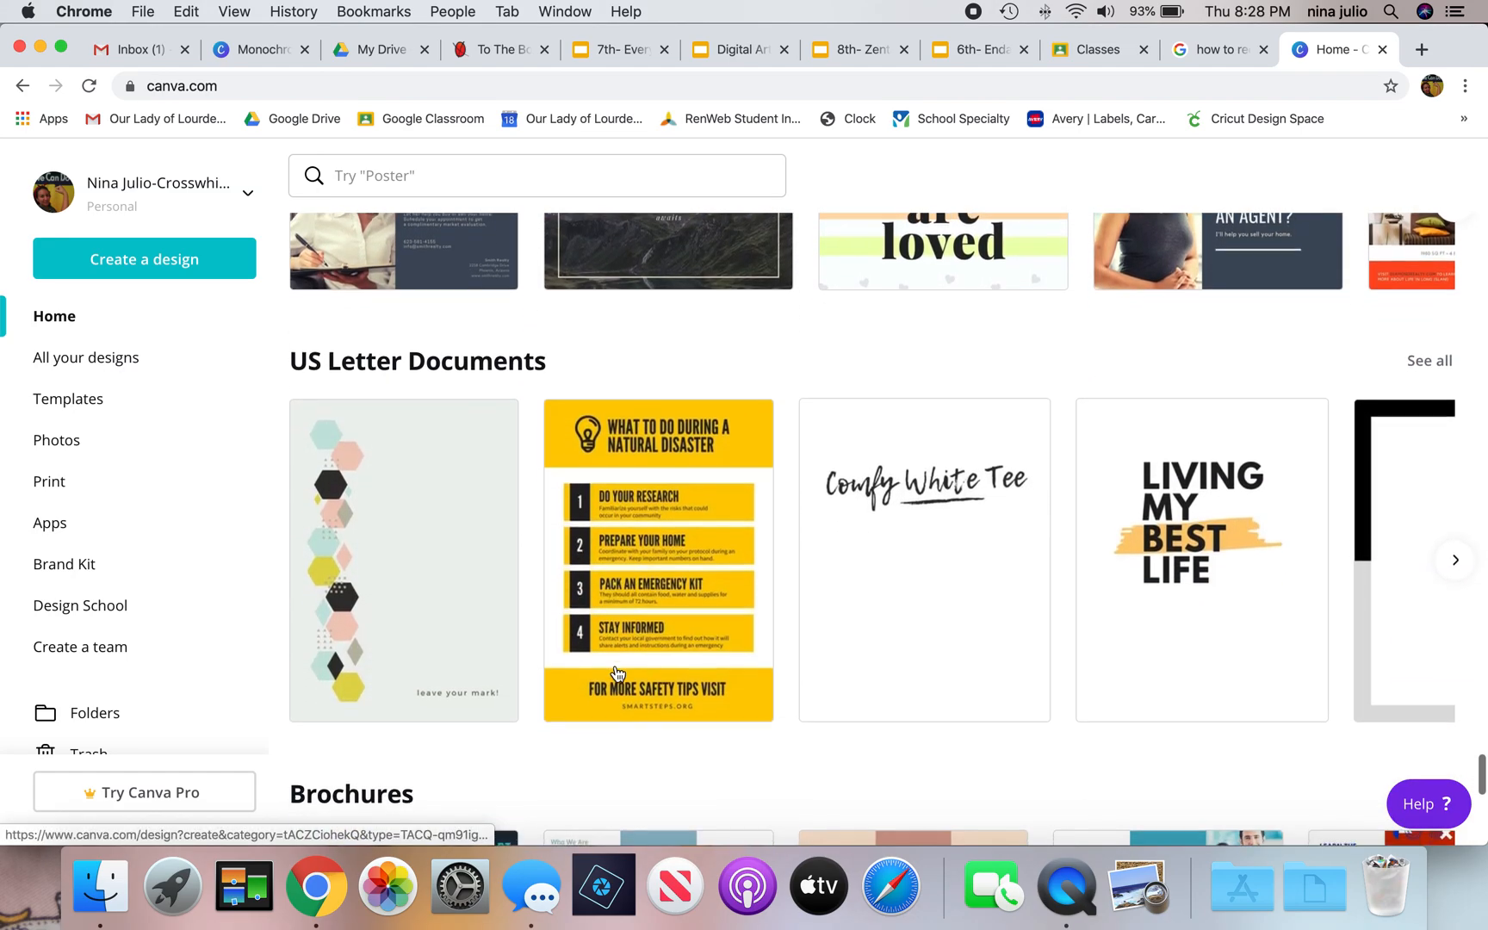
pyautogui.scroll(-10, 615, 673)
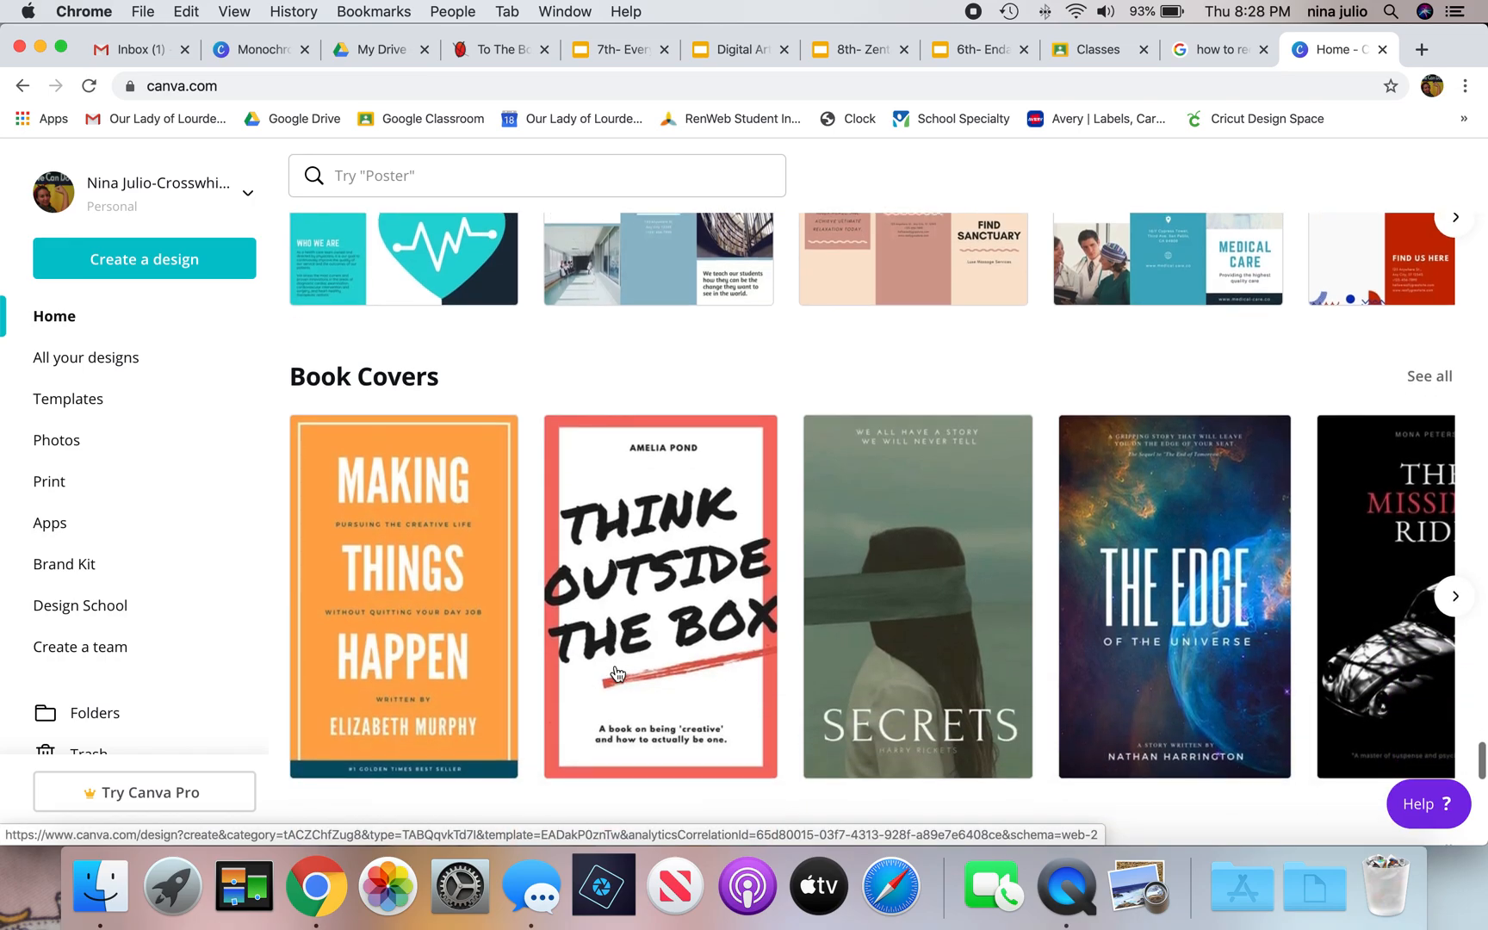
pyautogui.scroll(-5, 616, 672)
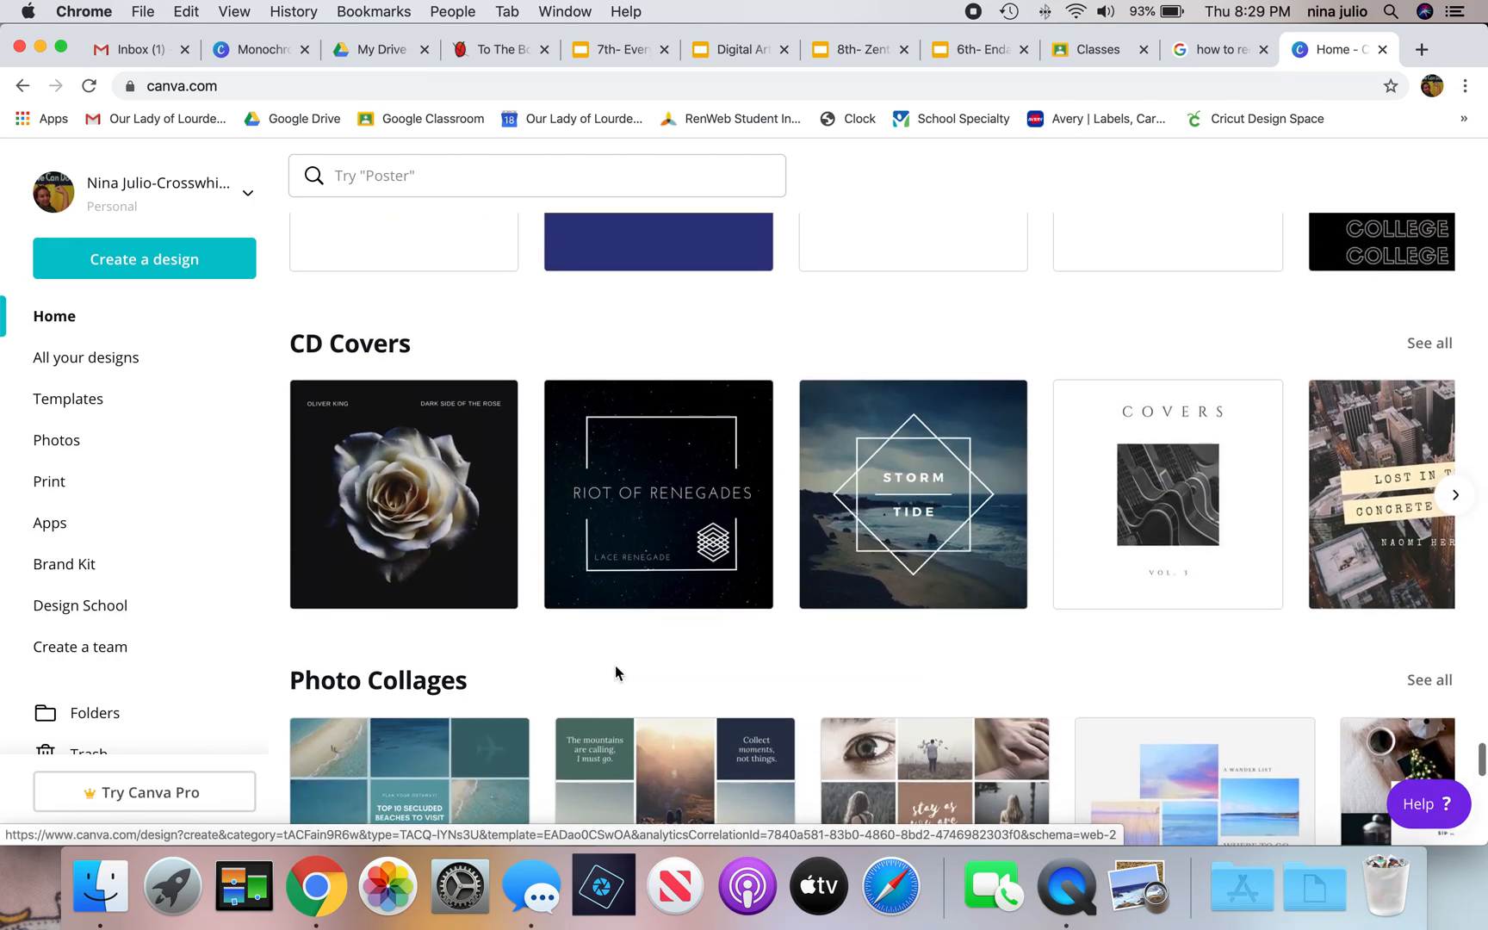
pyautogui.click(1431, 345)
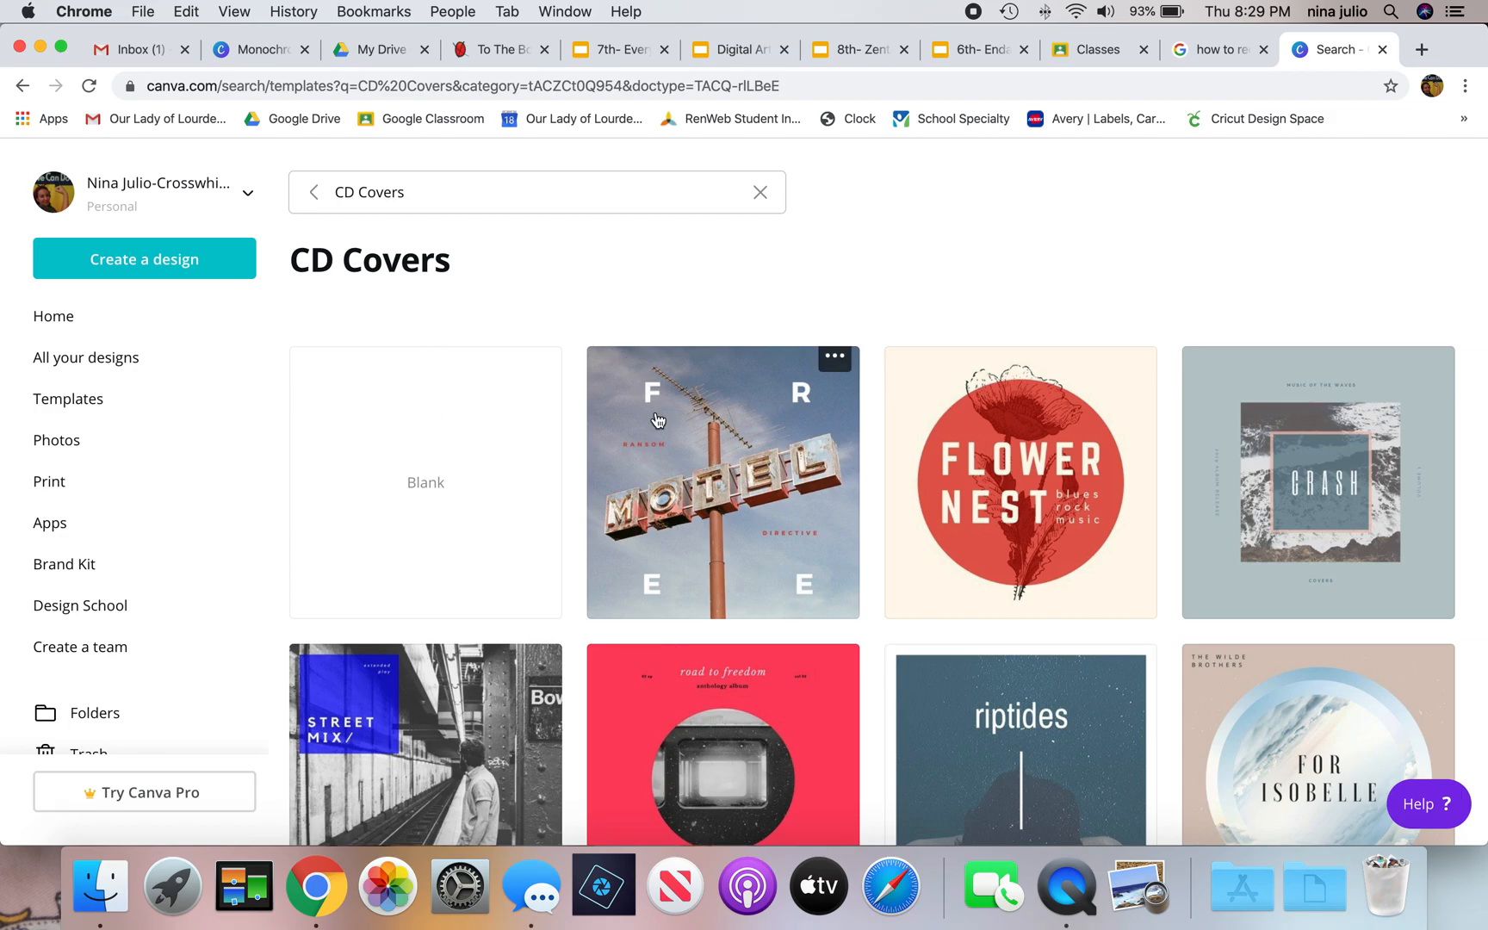
# Browse the CD Covers templates to examine the available layouts, images and title styles
pyautogui.scroll(-3, 657, 516)
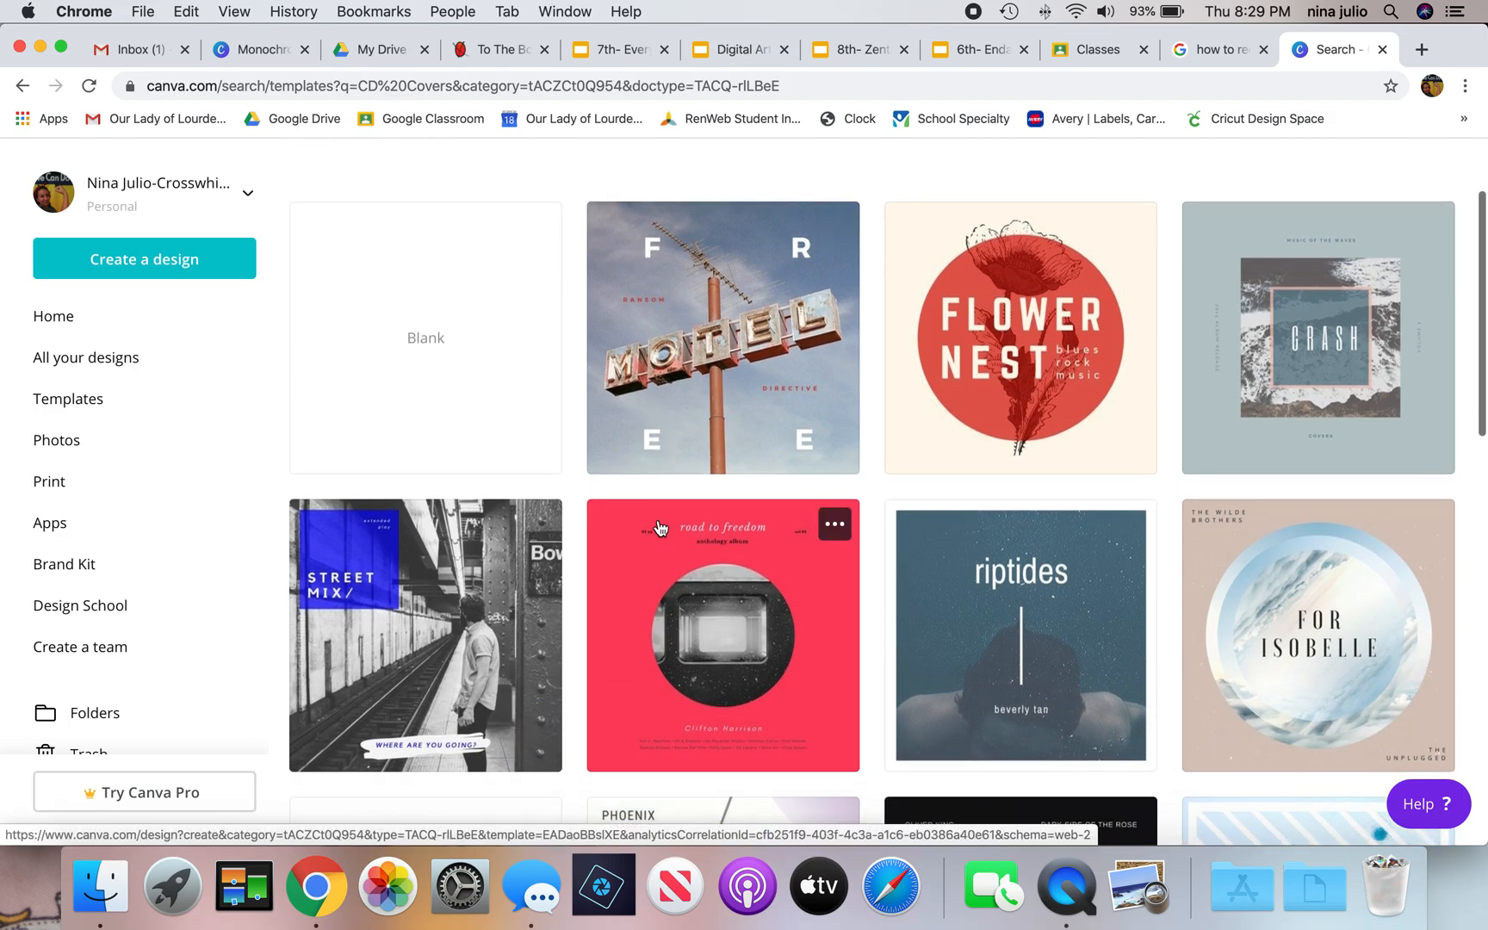
pyautogui.scroll(-4, 659, 527)
pyautogui.scroll(4, 548, 405)
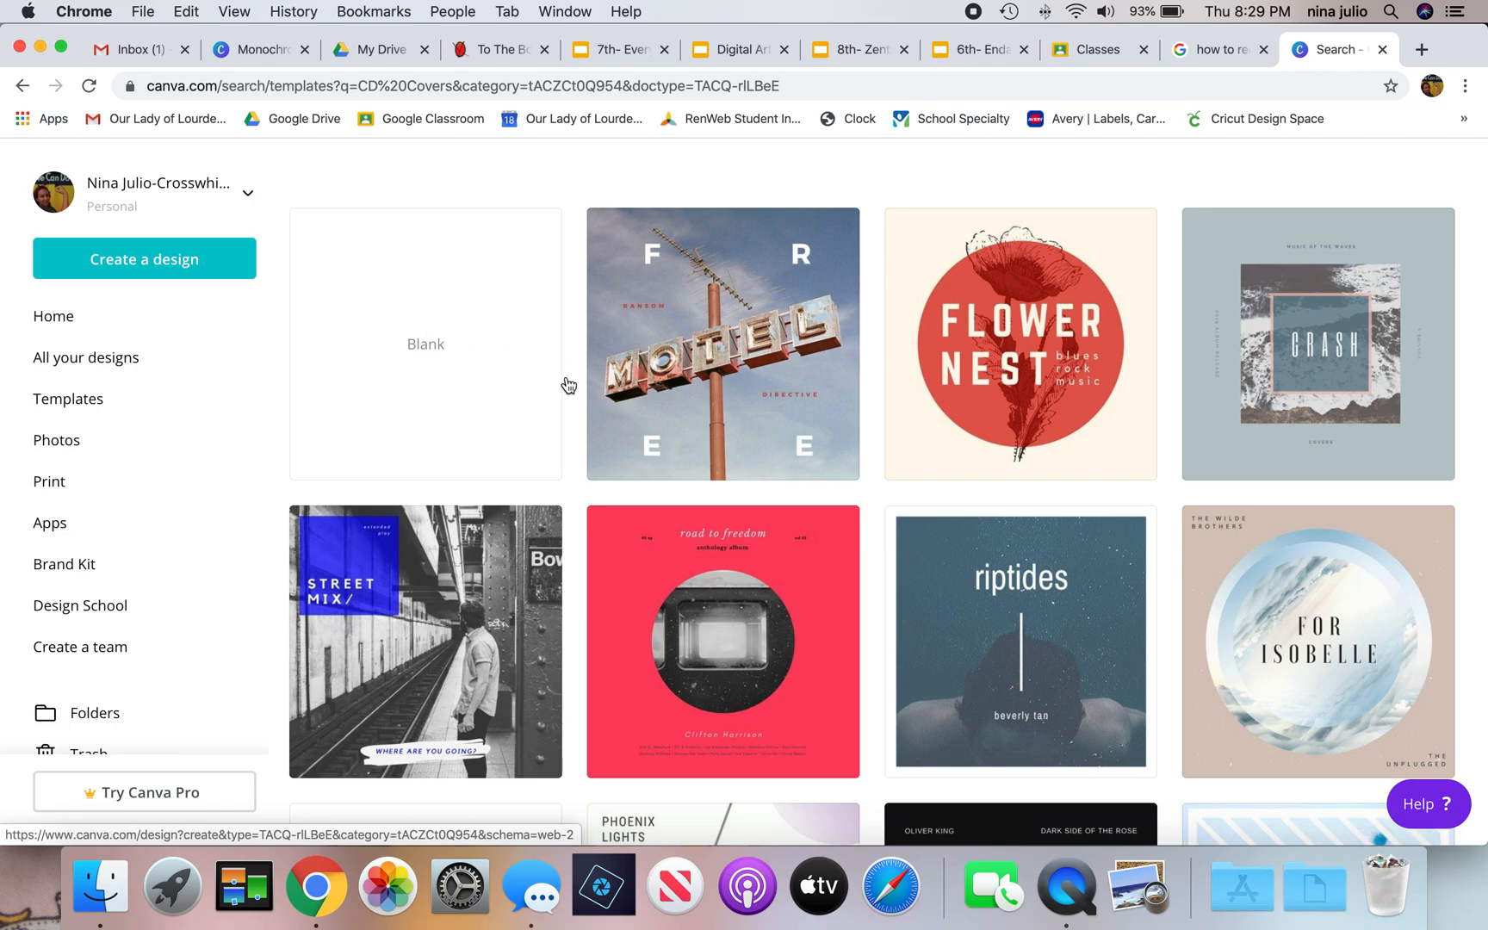
pyautogui.scroll(-1, 519, 484)
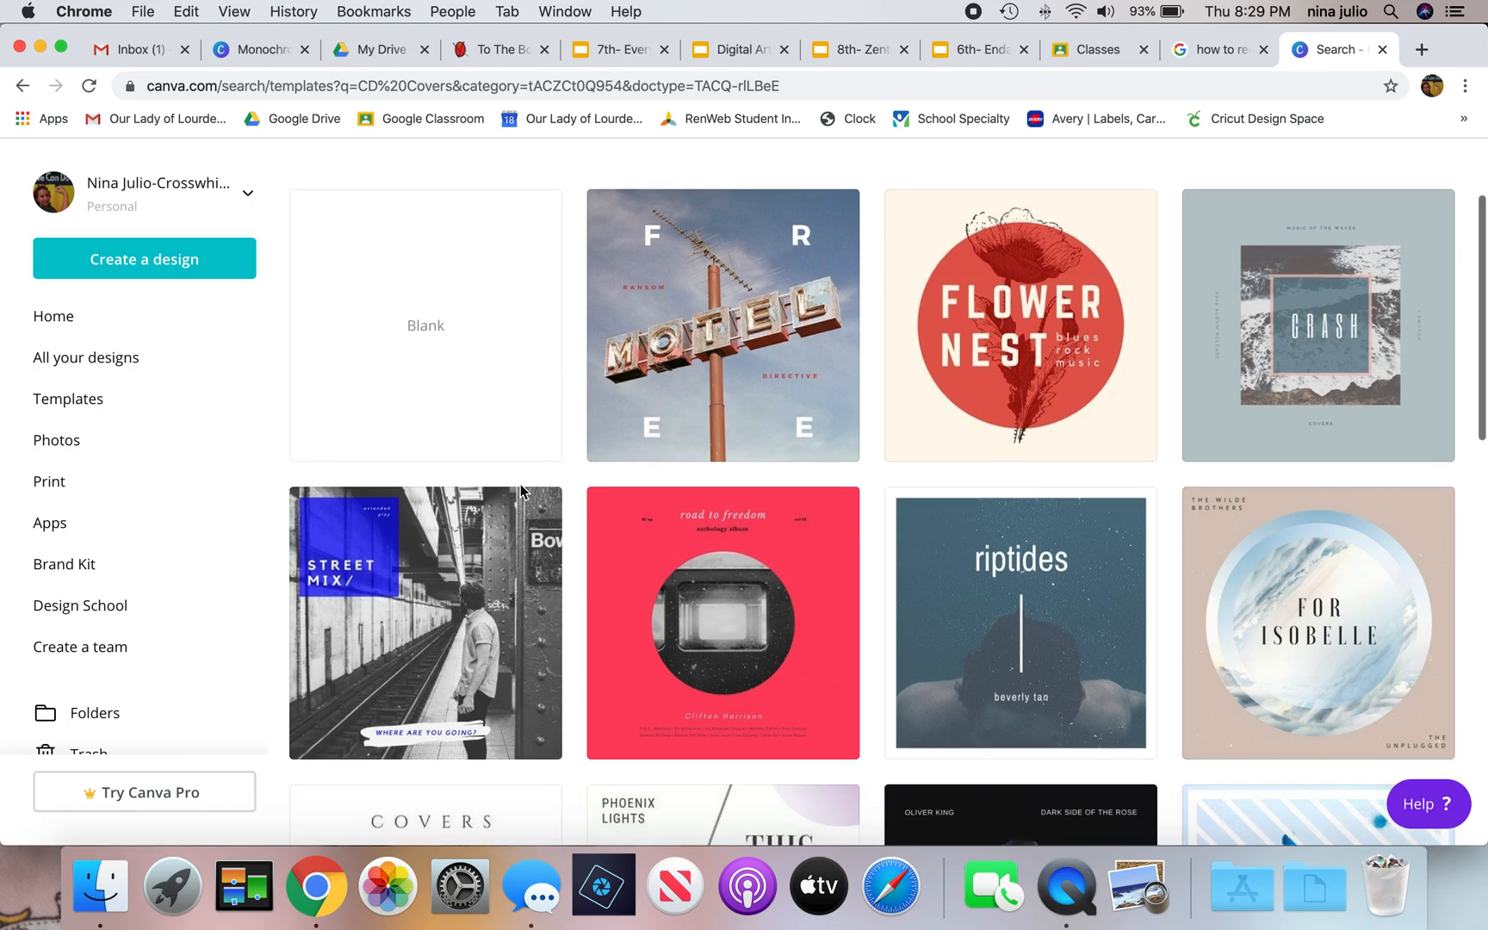
pyautogui.scroll(-5, 519, 484)
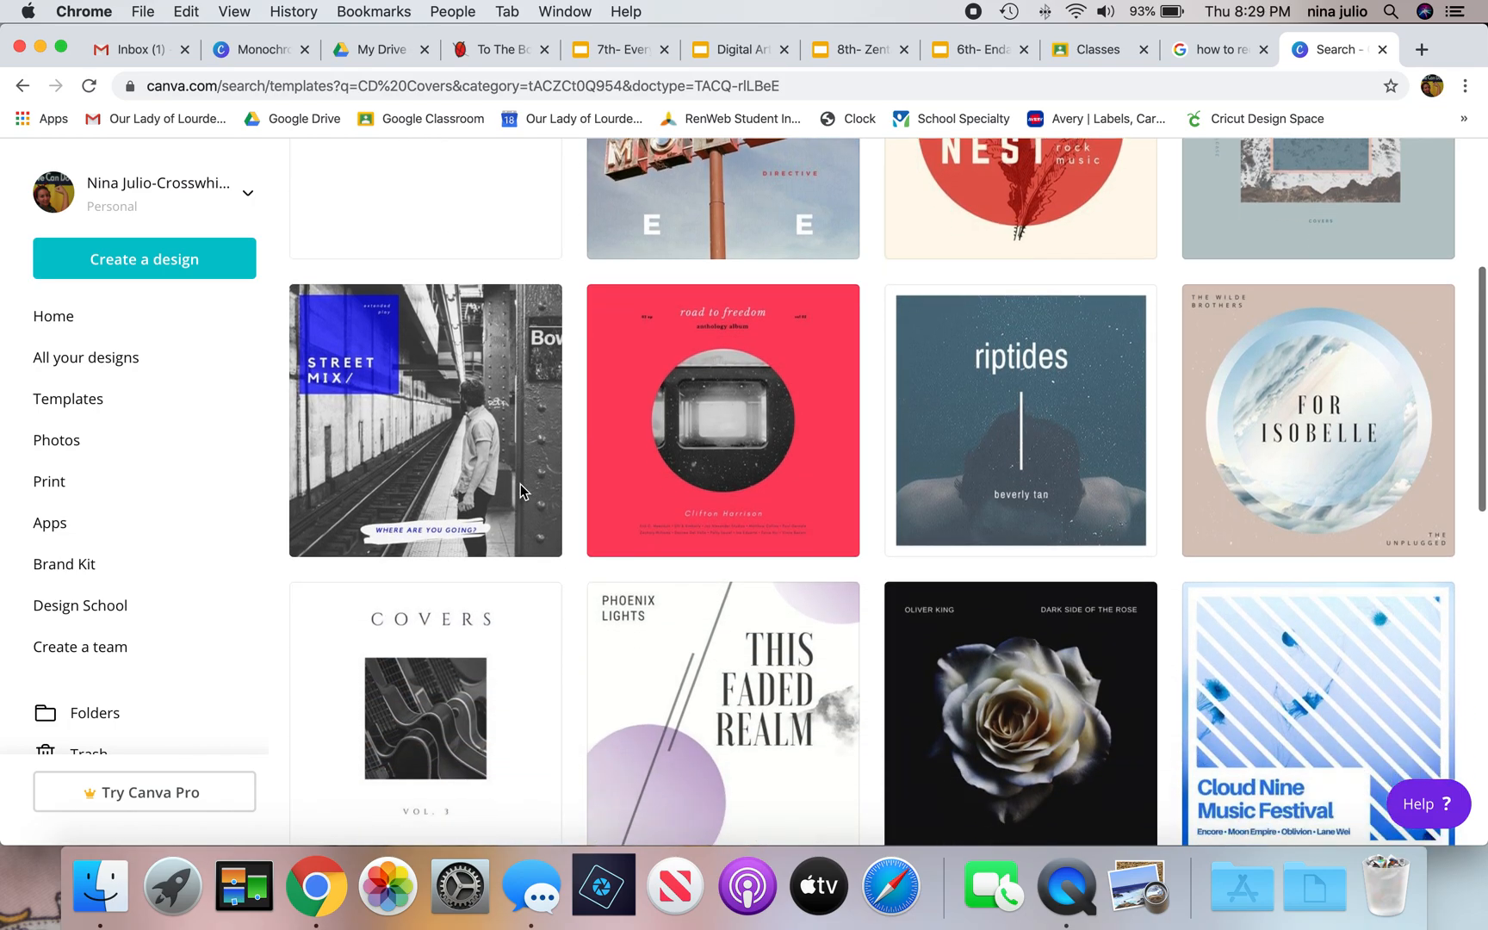
pyautogui.scroll(-2, 931, 686)
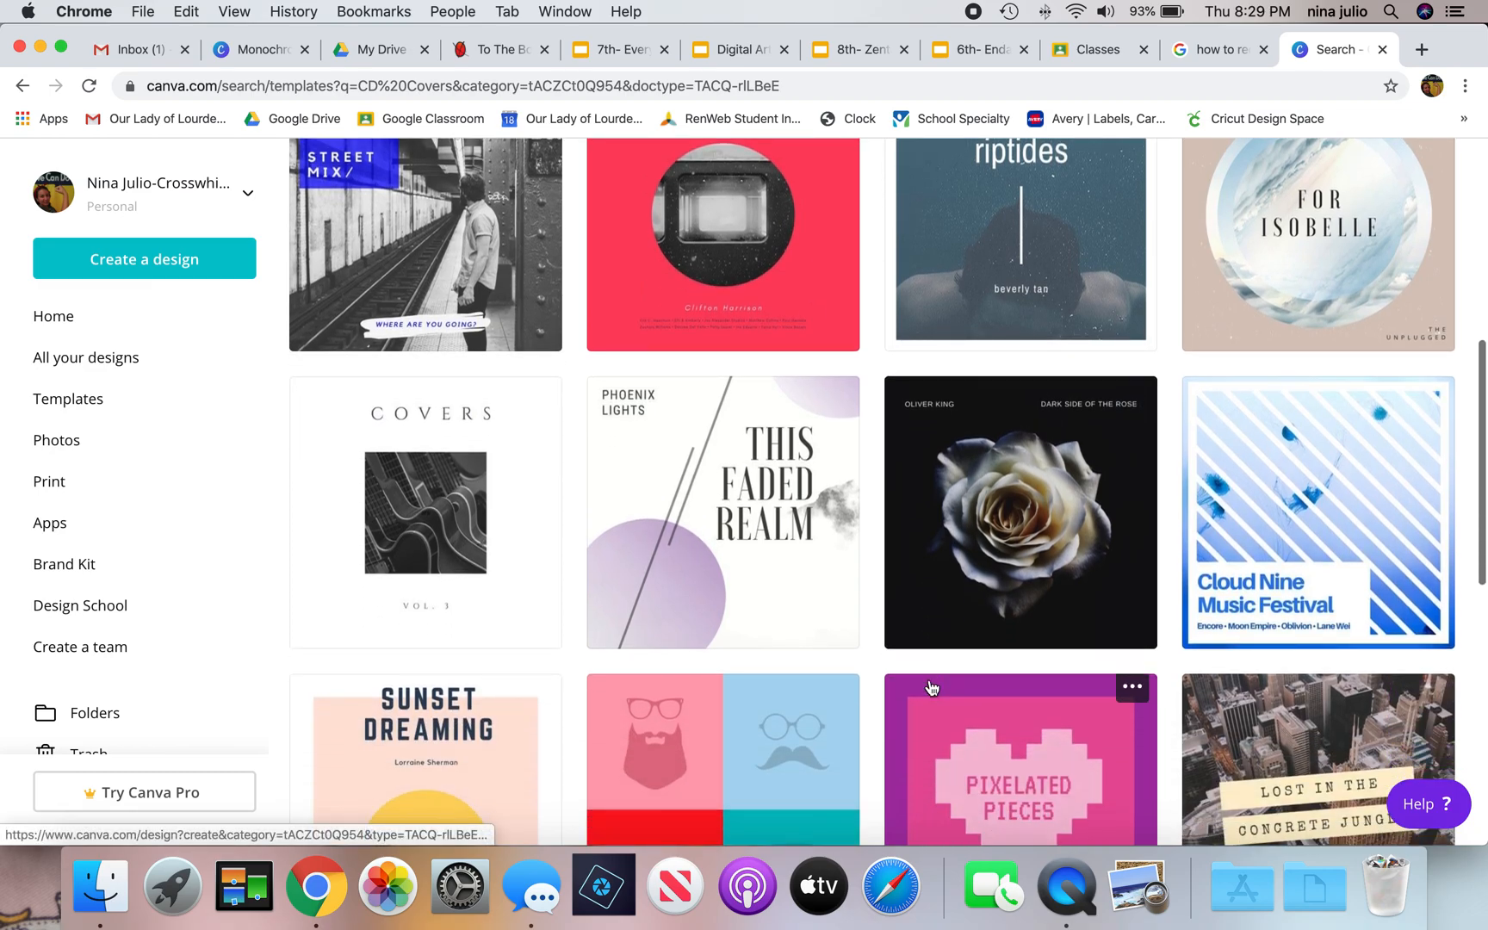
pyautogui.scroll(-1, 931, 686)
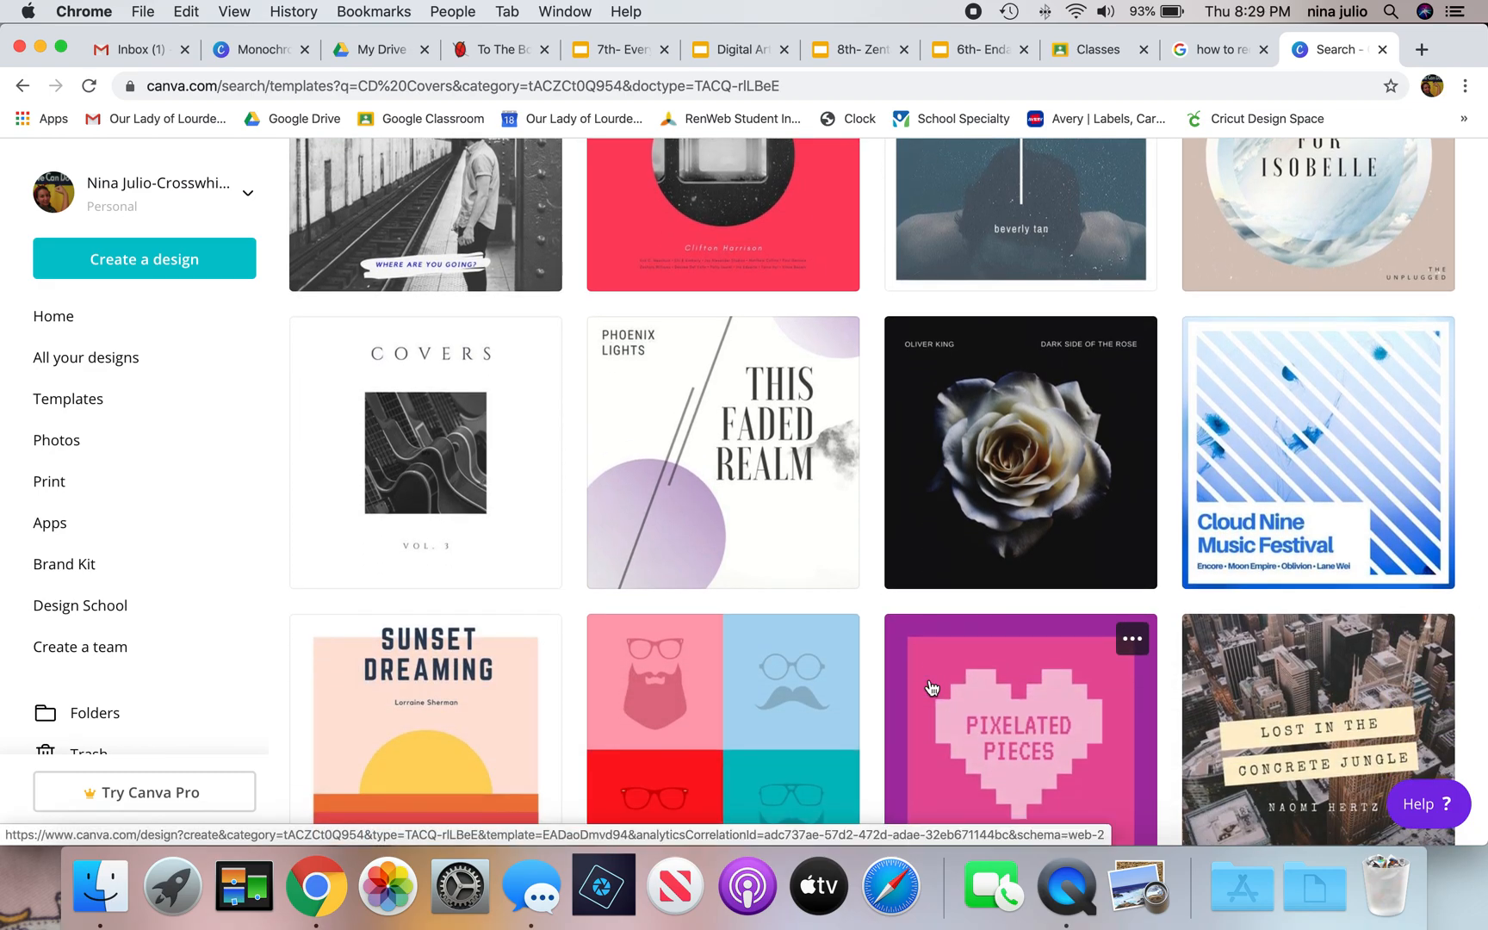
pyautogui.scroll(-12, 931, 687)
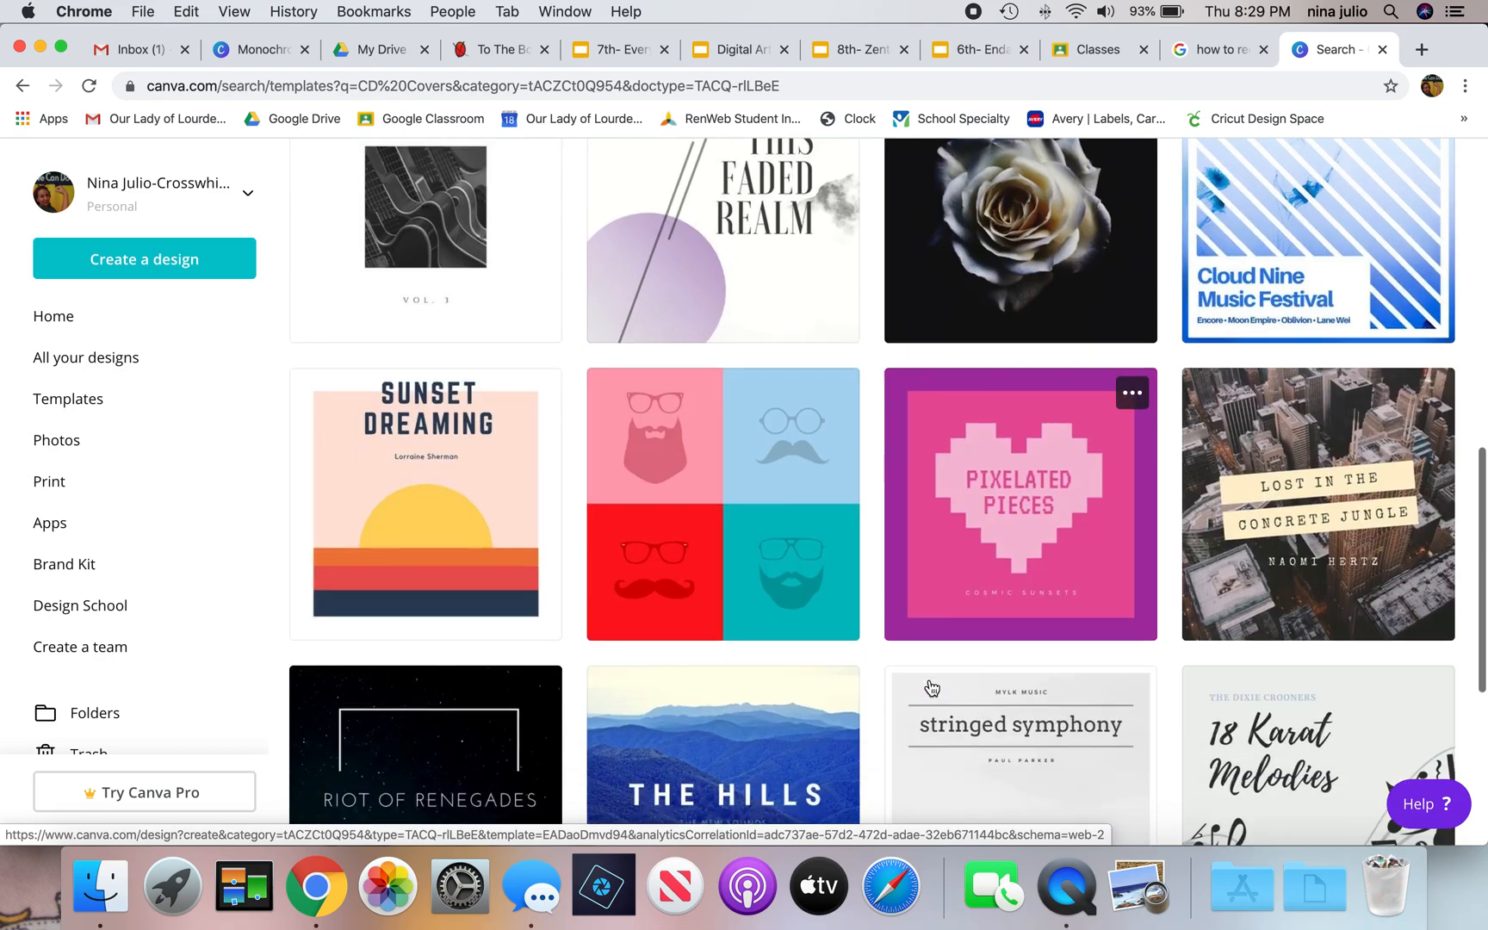
pyautogui.scroll(-2, 931, 687)
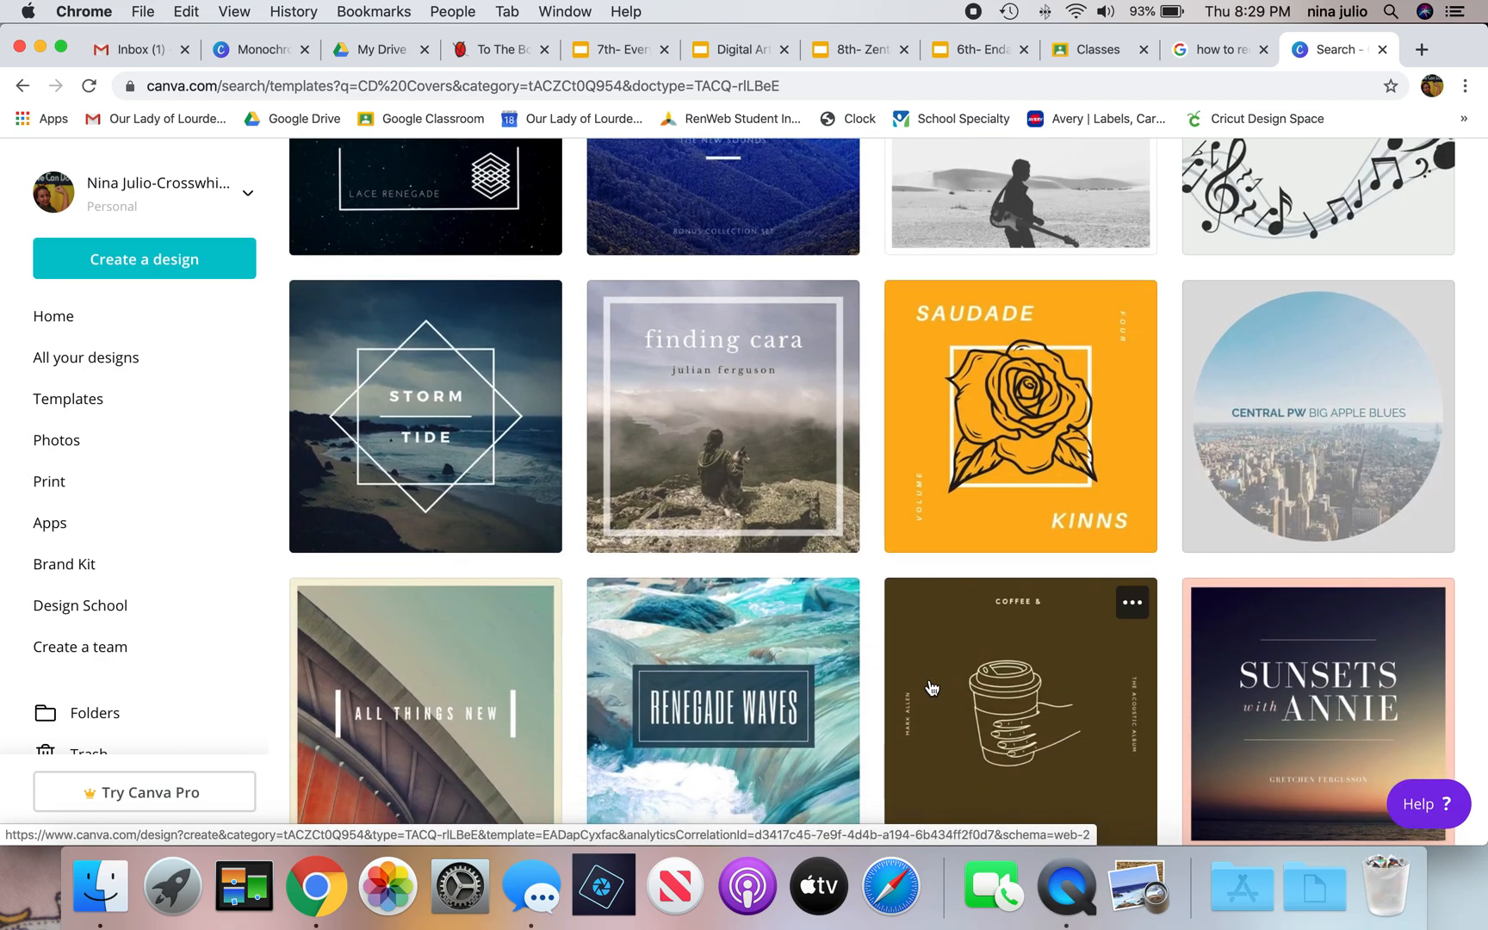
pyautogui.scroll(-3, 931, 686)
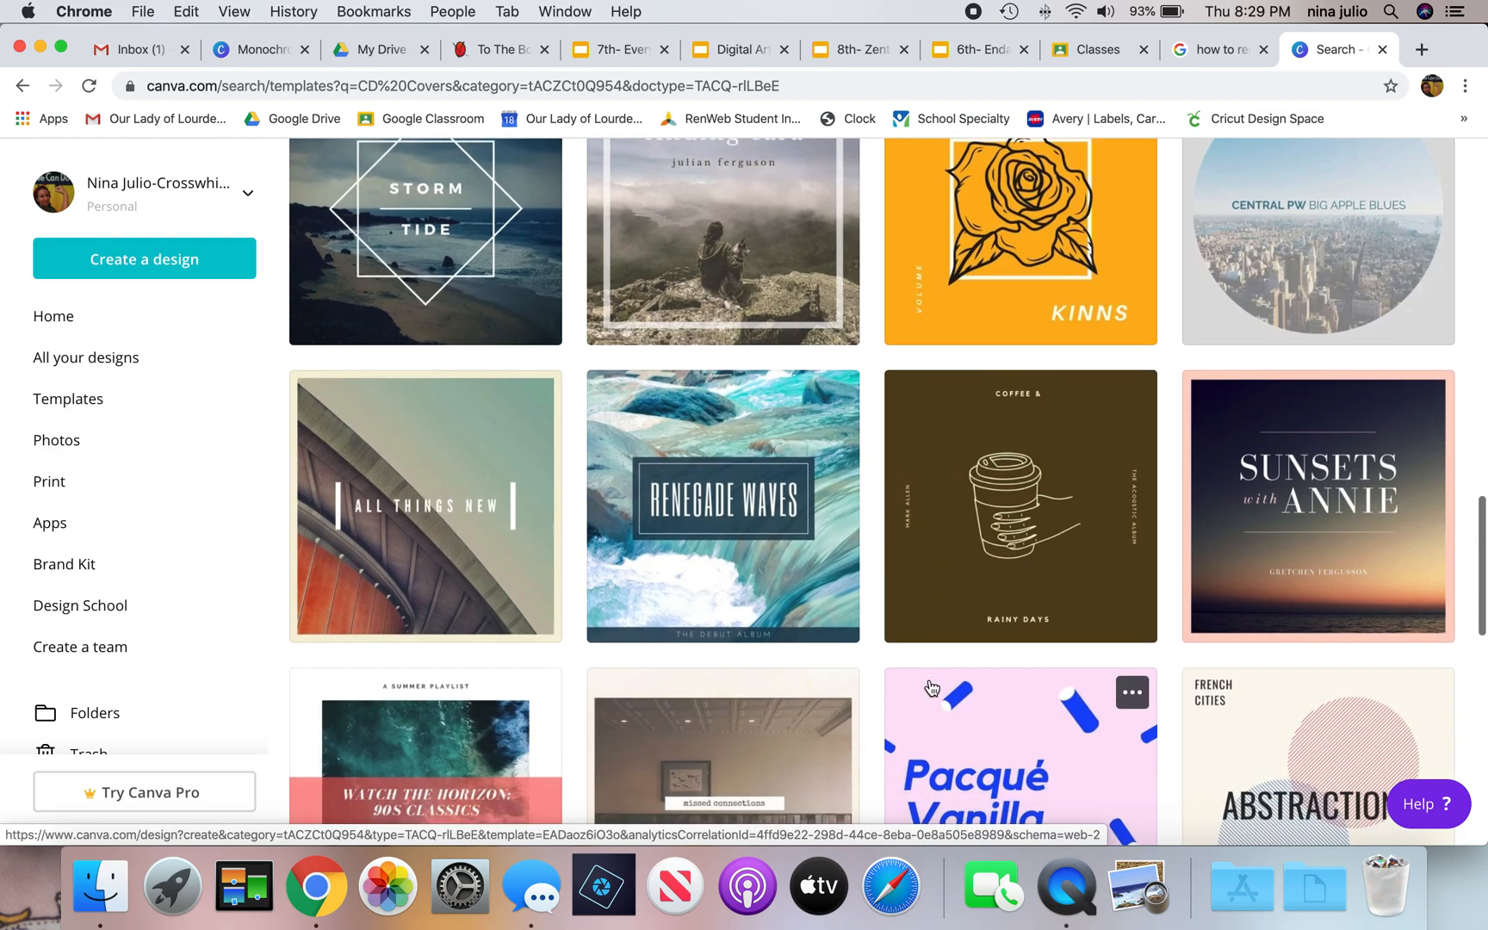
pyautogui.scroll(-6, 931, 686)
pyautogui.scroll(-8, 931, 686)
pyautogui.scroll(-1, 931, 686)
pyautogui.scroll(-8, 931, 687)
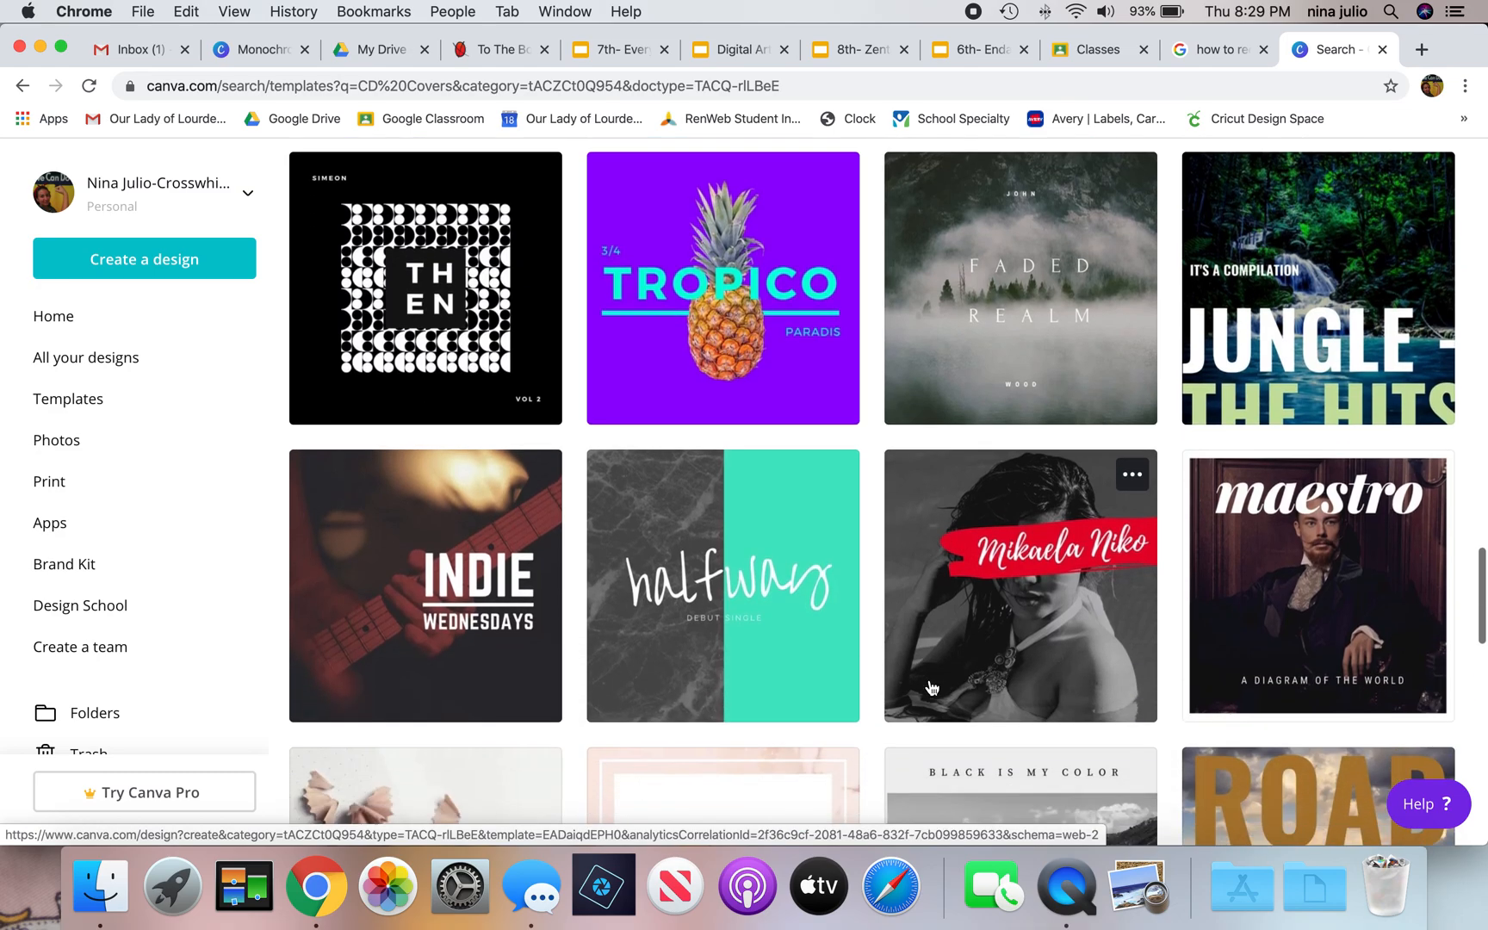
pyautogui.scroll(-5, 931, 686)
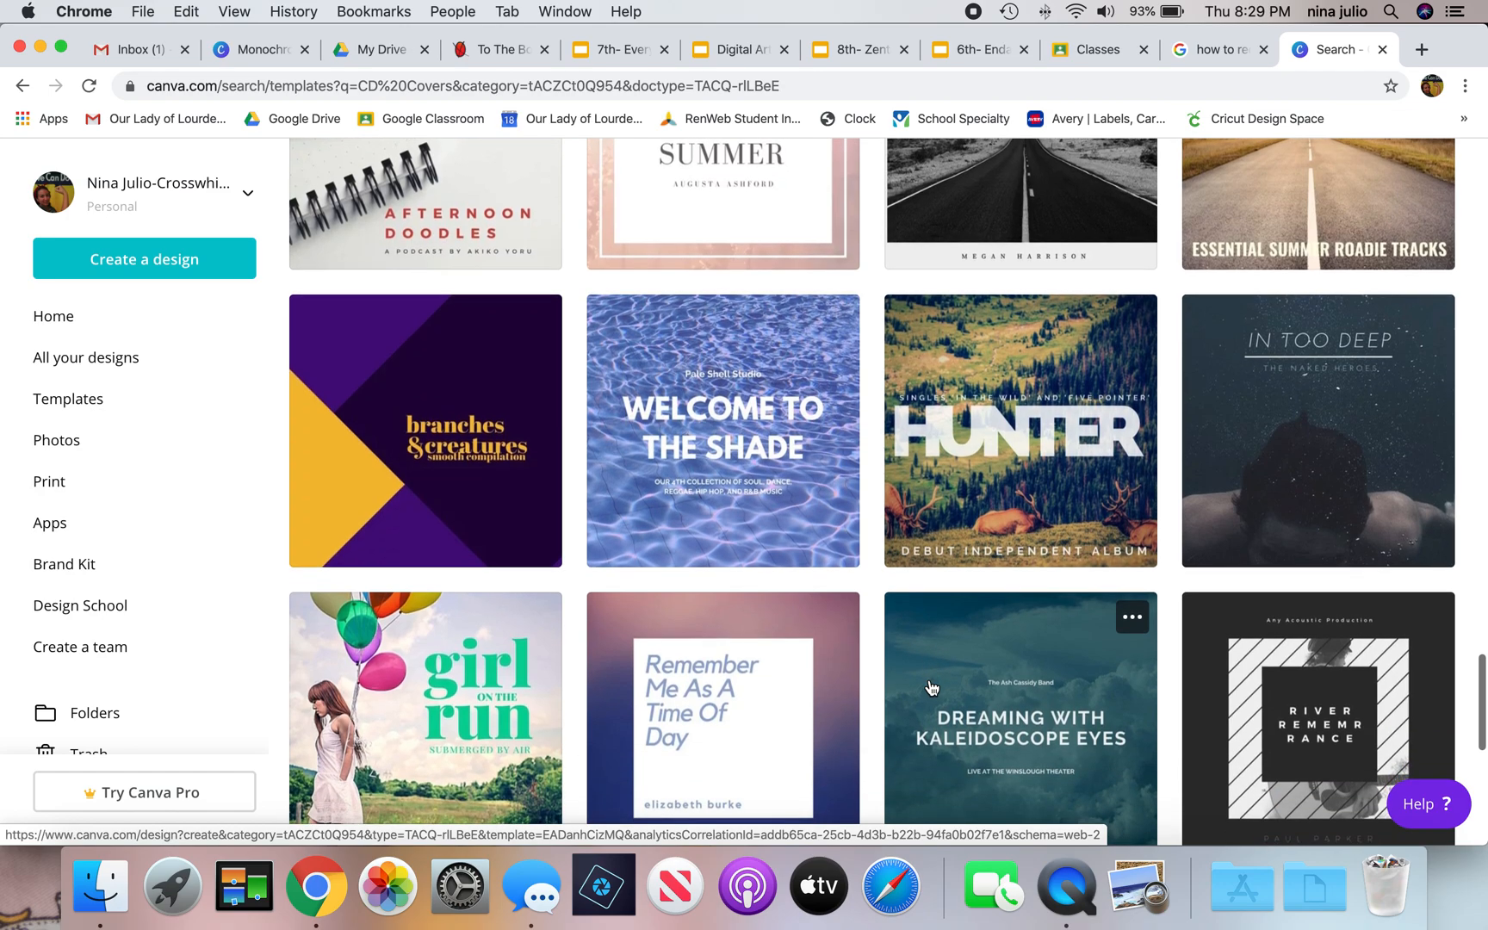
pyautogui.scroll(-1, 931, 686)
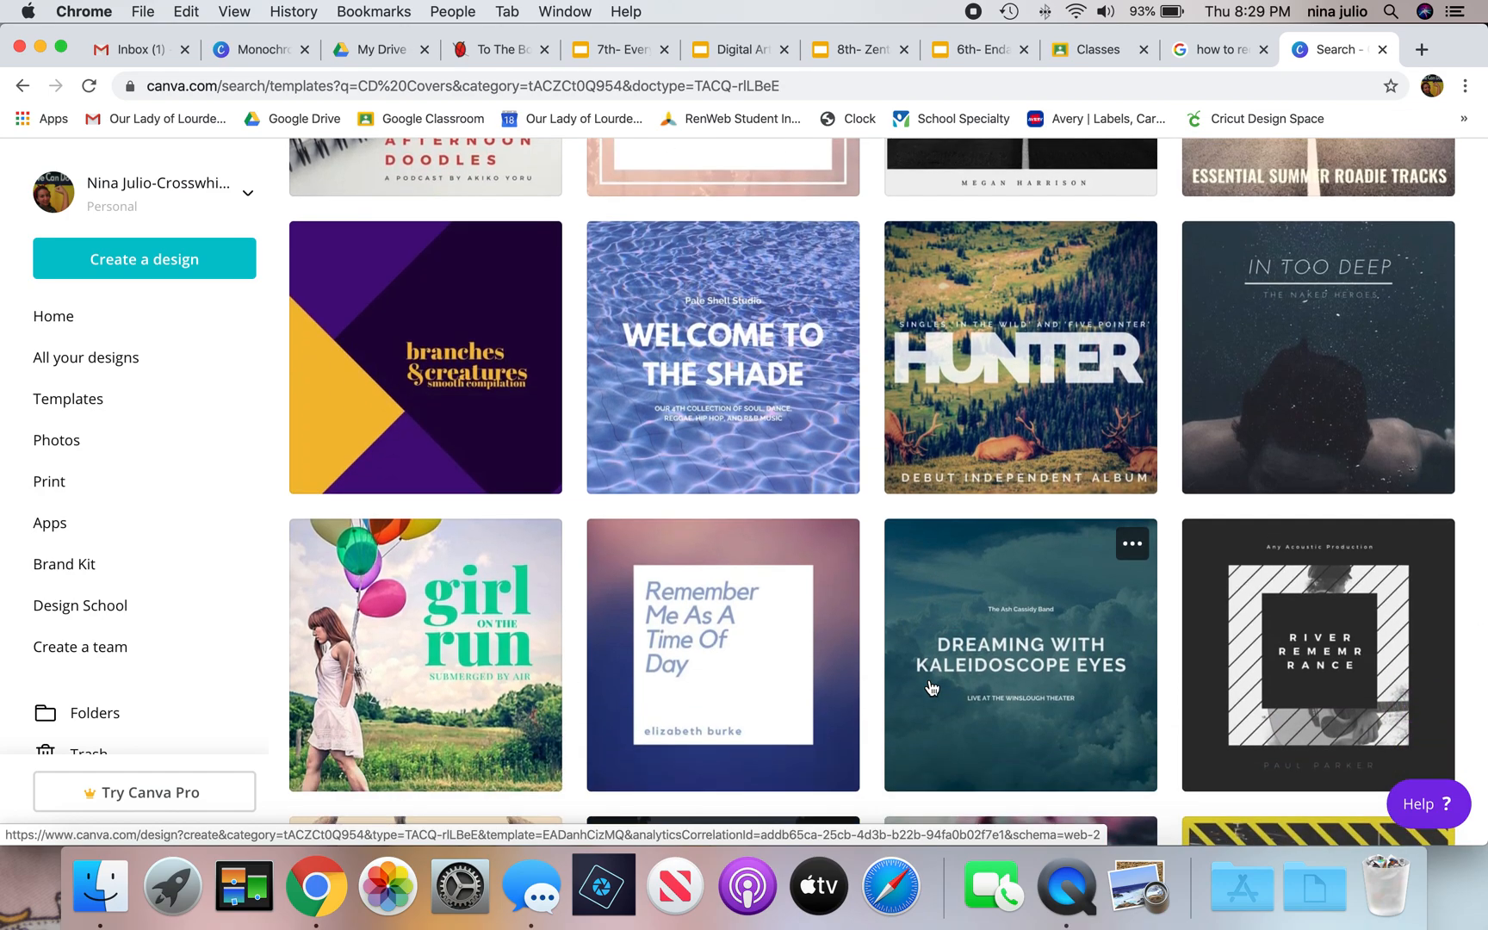
pyautogui.scroll(-1, 931, 687)
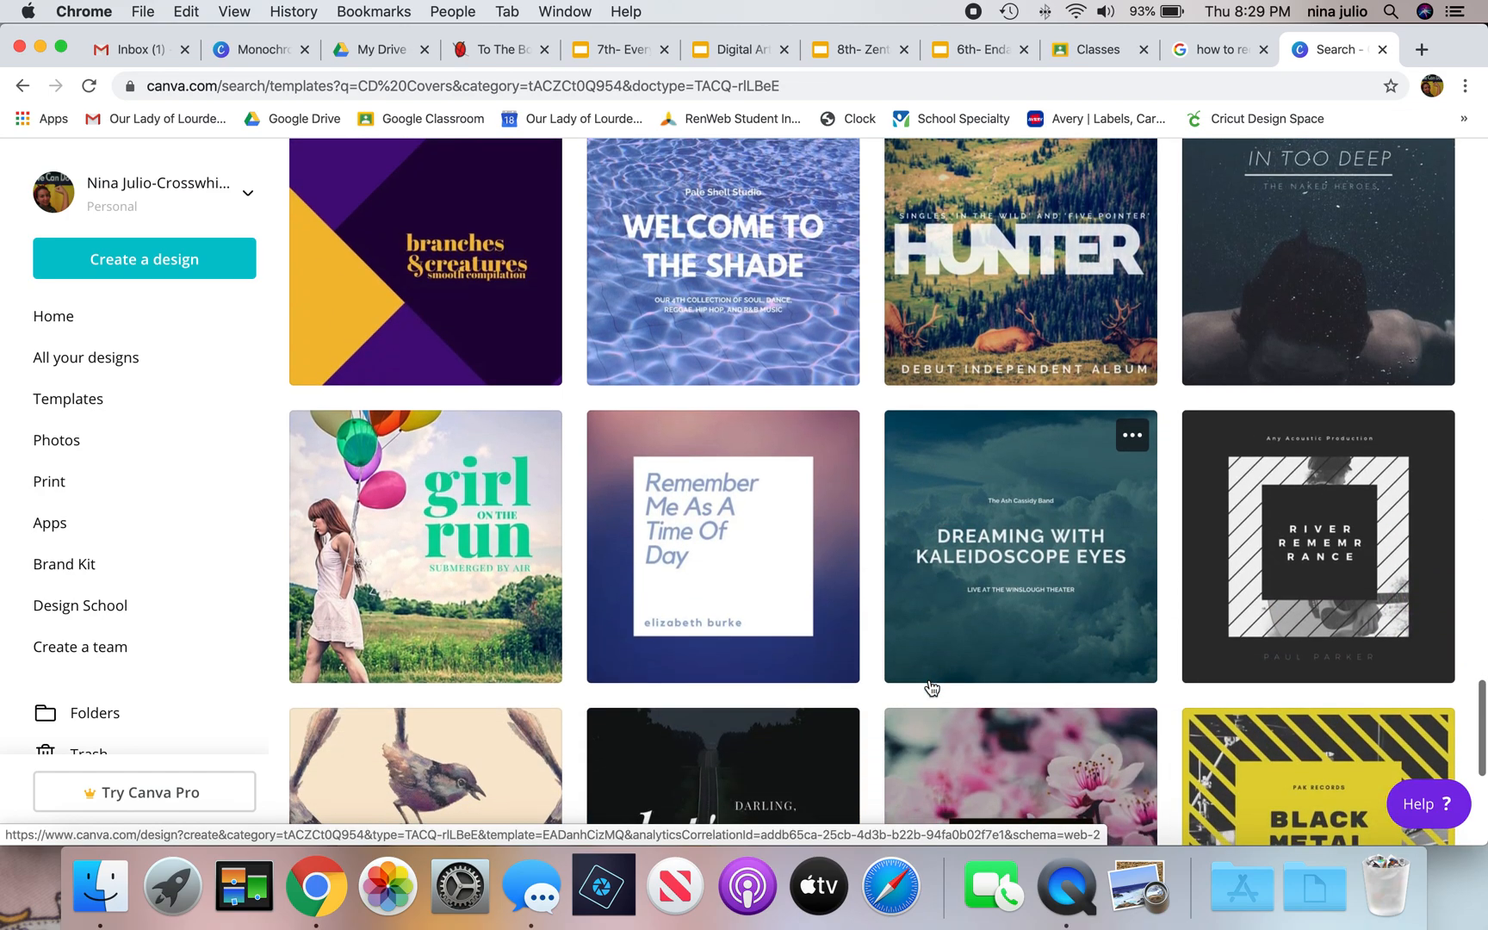
# Open the CD cover template with black-and-white piano keys and the title "Slow Motion Surprise" for editing
pyautogui.scroll(-3, 931, 687)
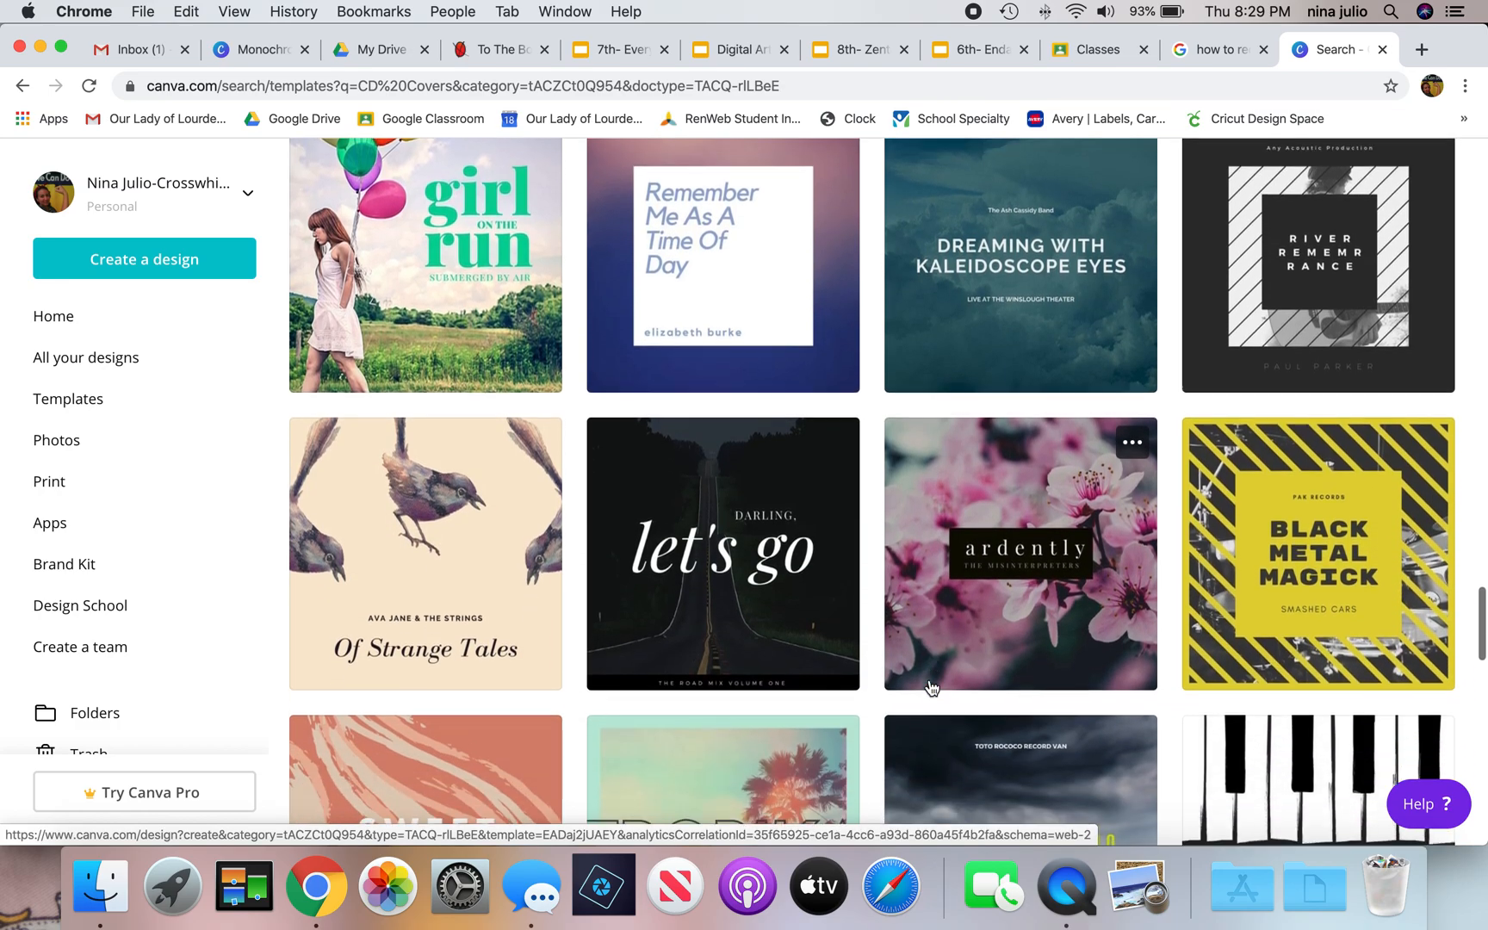
pyautogui.scroll(-2, 931, 687)
pyautogui.scroll(-2, 931, 686)
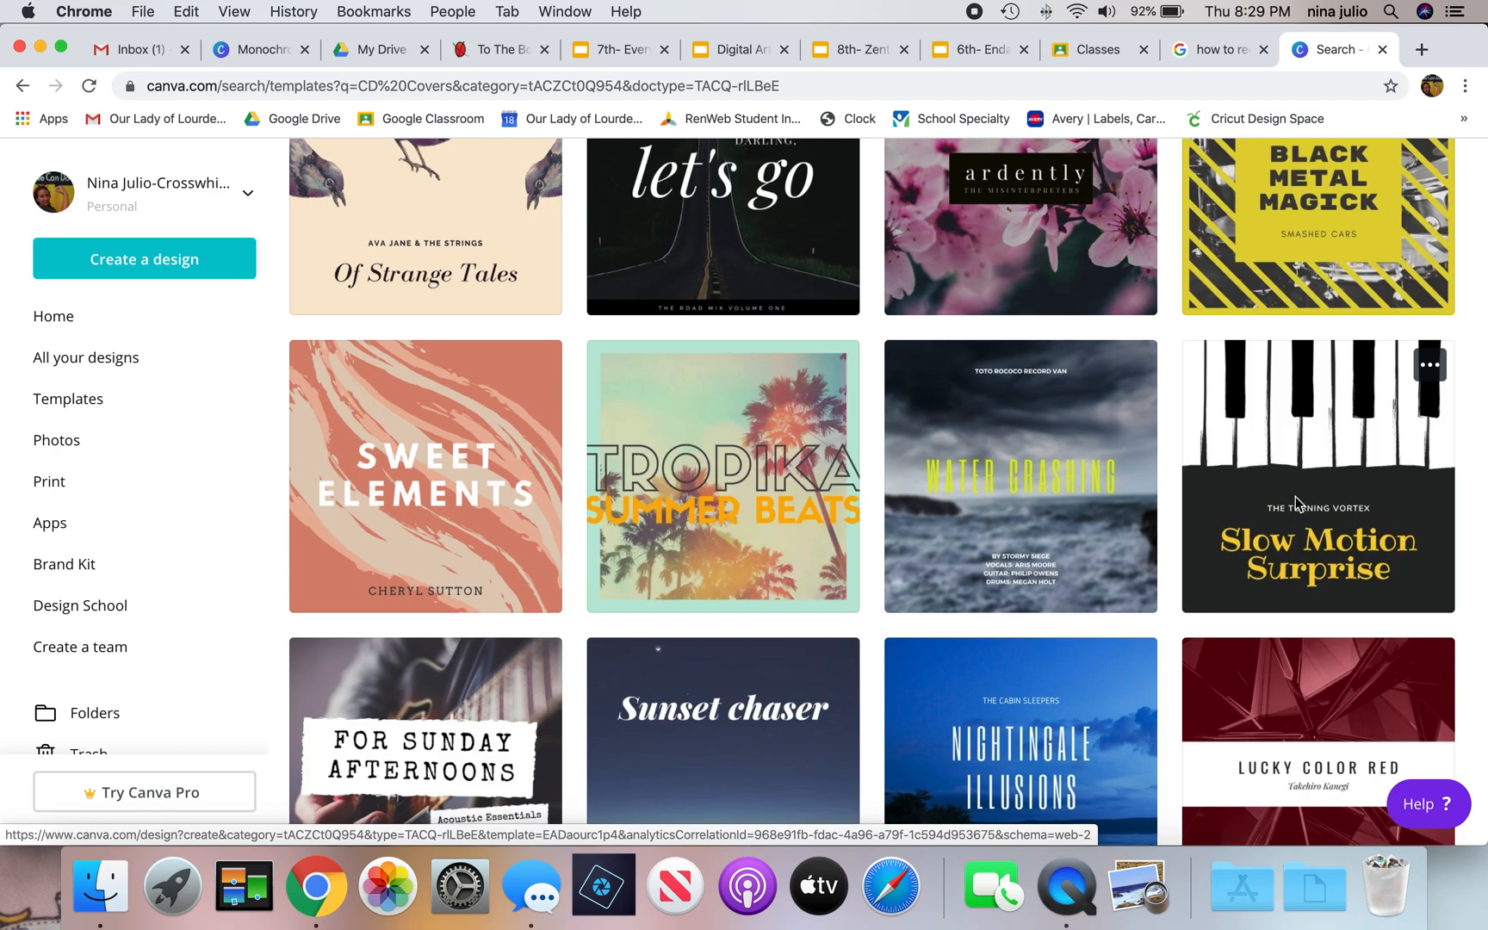
pyautogui.click(1297, 504)
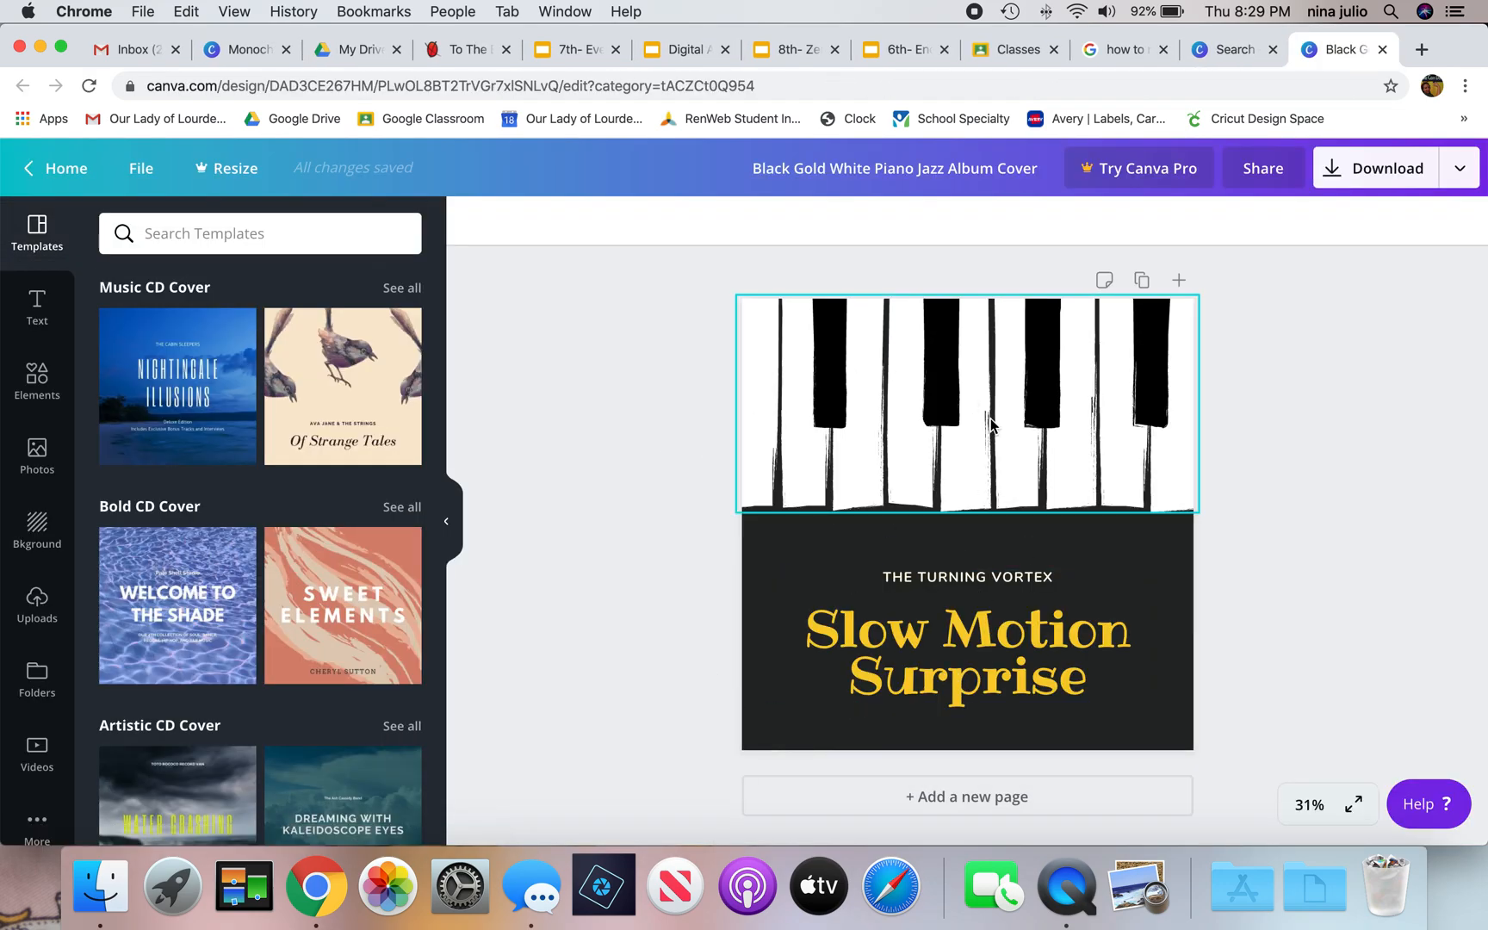
# Replace the whole yellow title text on the cover with "The Piano Guys"
pyautogui.click(1019, 696)
pyautogui.doubleClick(907, 671)
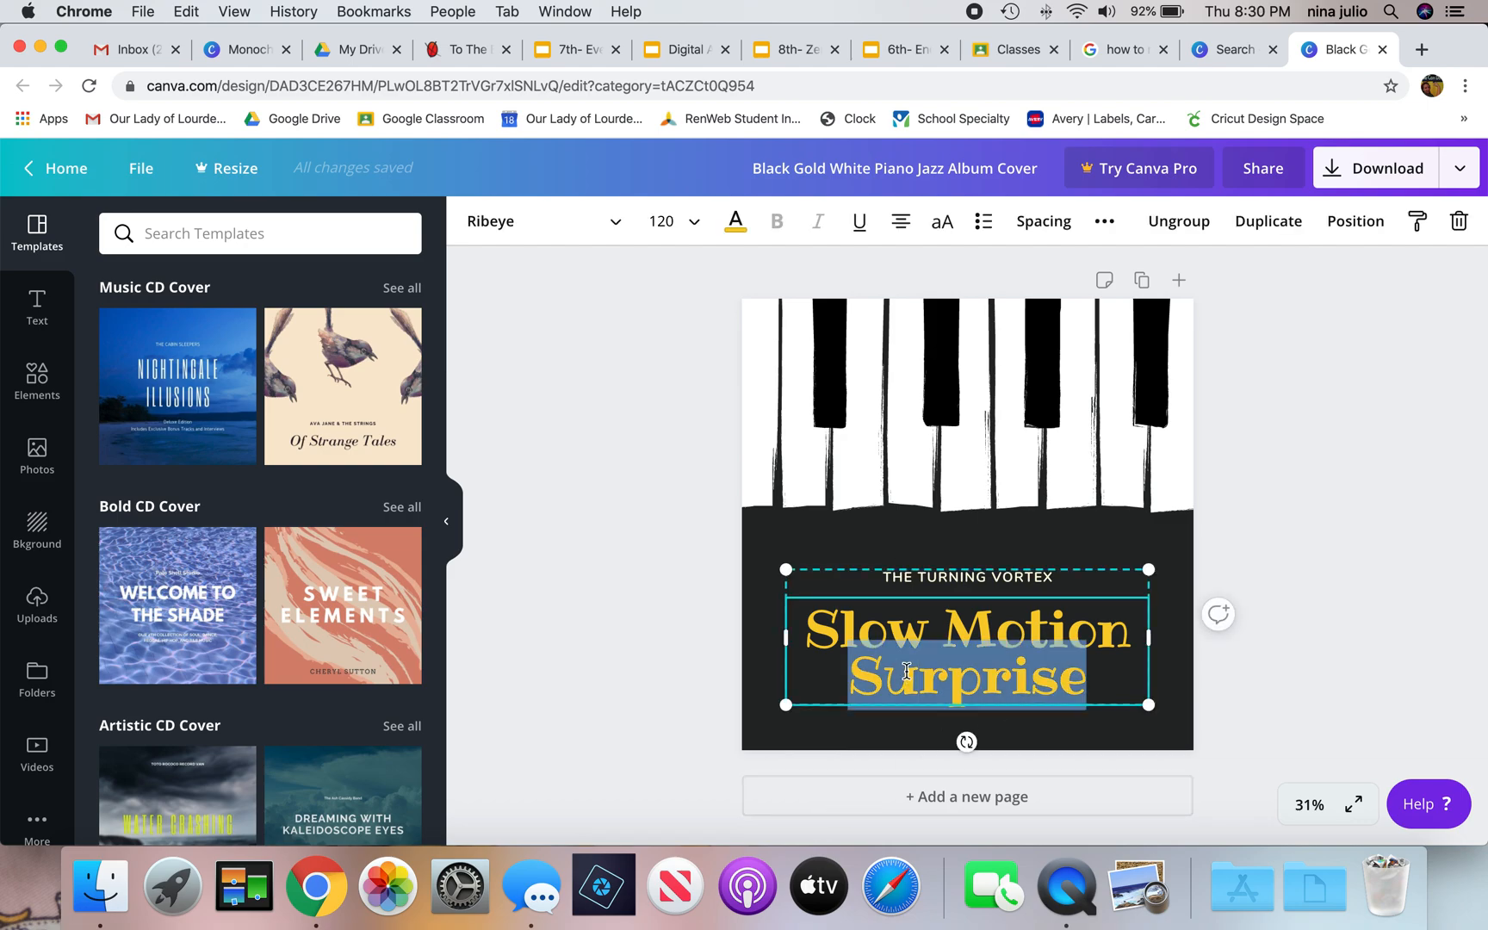
pyautogui.click(819, 638)
pyautogui.moveTo(833, 635); pyautogui.dragTo(1095, 722)
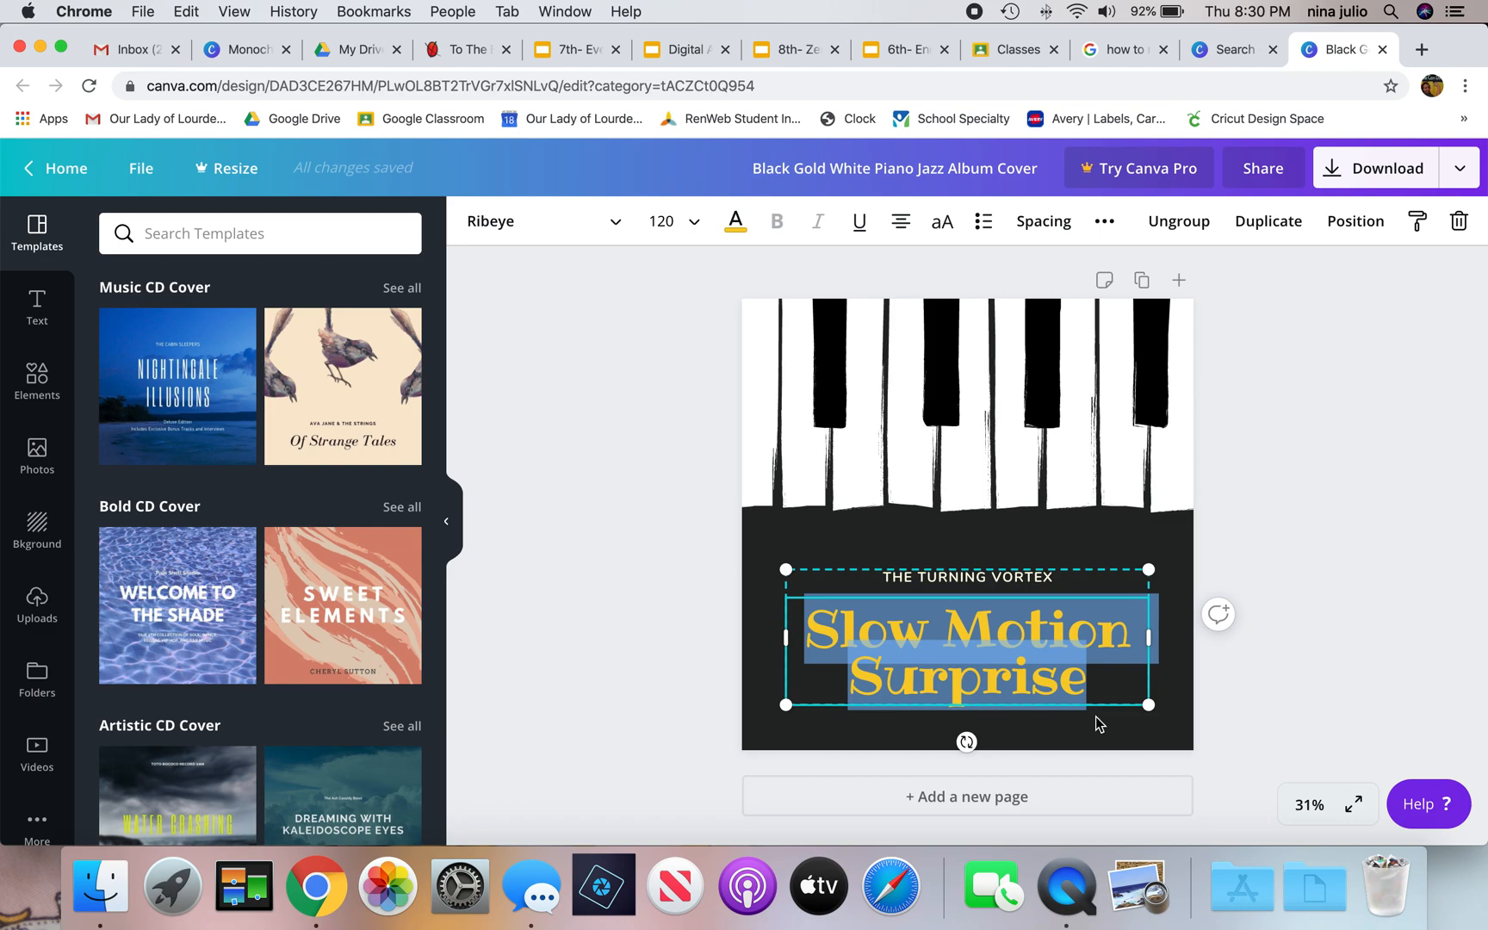
pyautogui.write('The ')
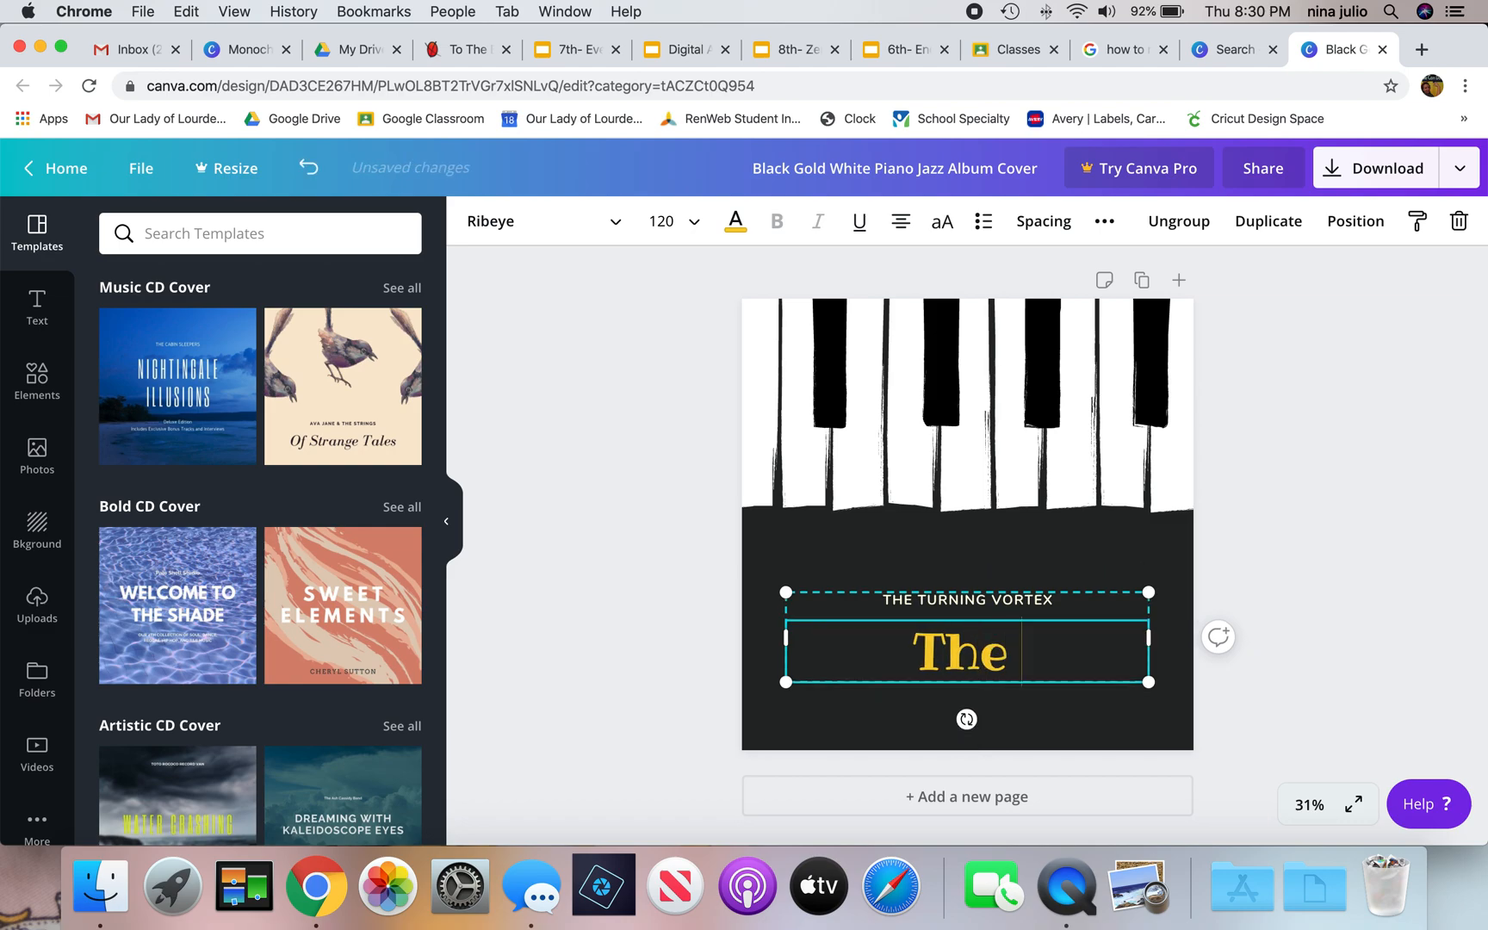
pyautogui.write('Piano Guys')
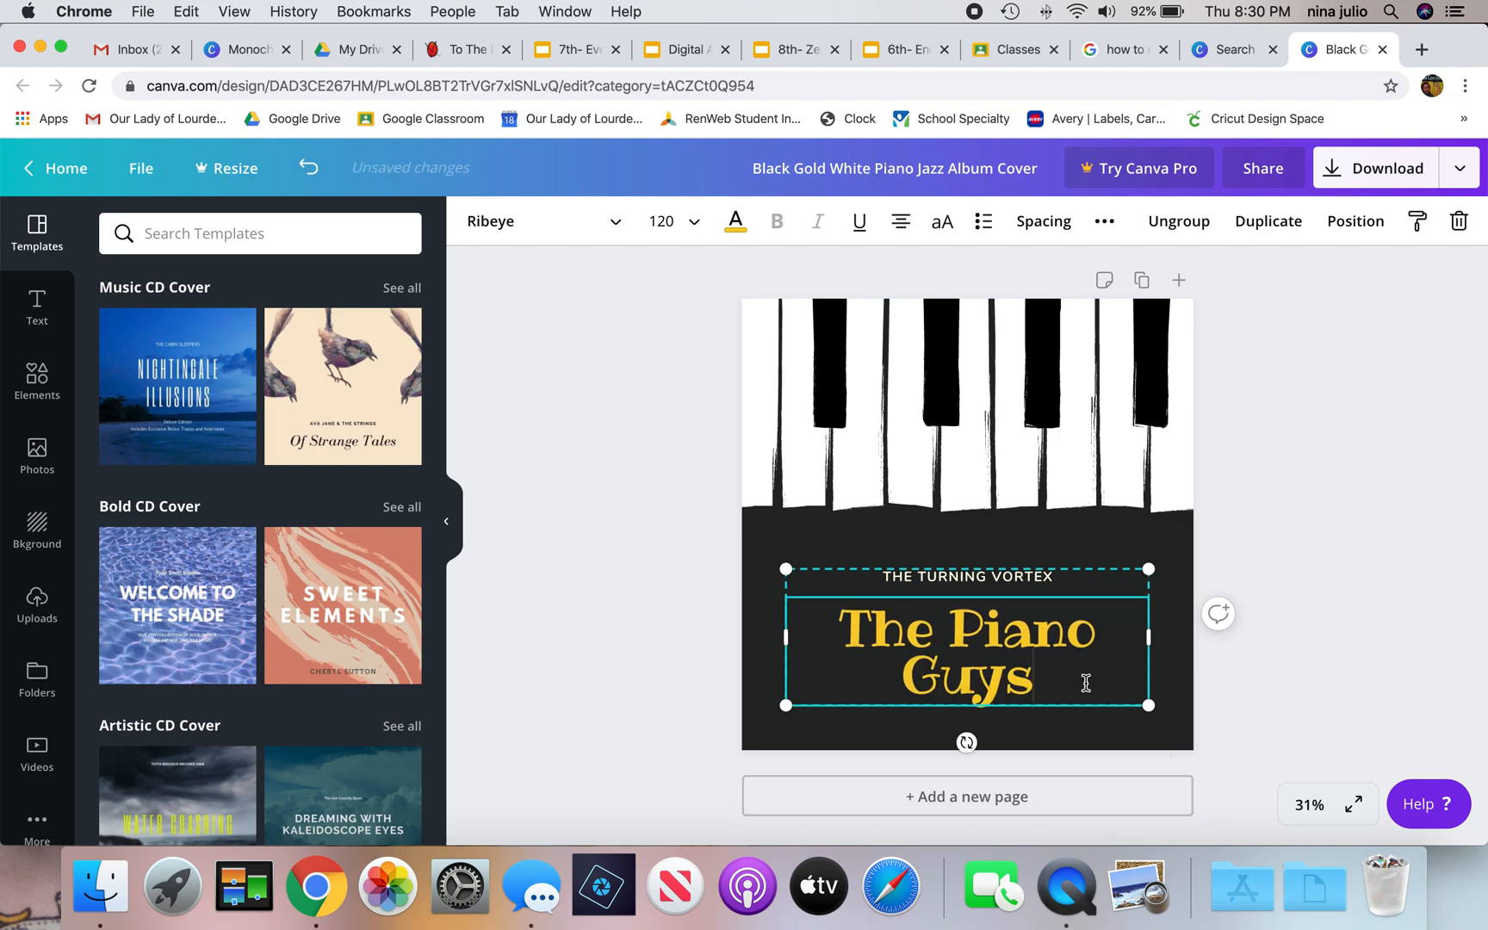
pyautogui.click(885, 581)
# Delete the piano keys graphic from the upper half of the cover, leaving the dark background
pyautogui.click(1063, 341)
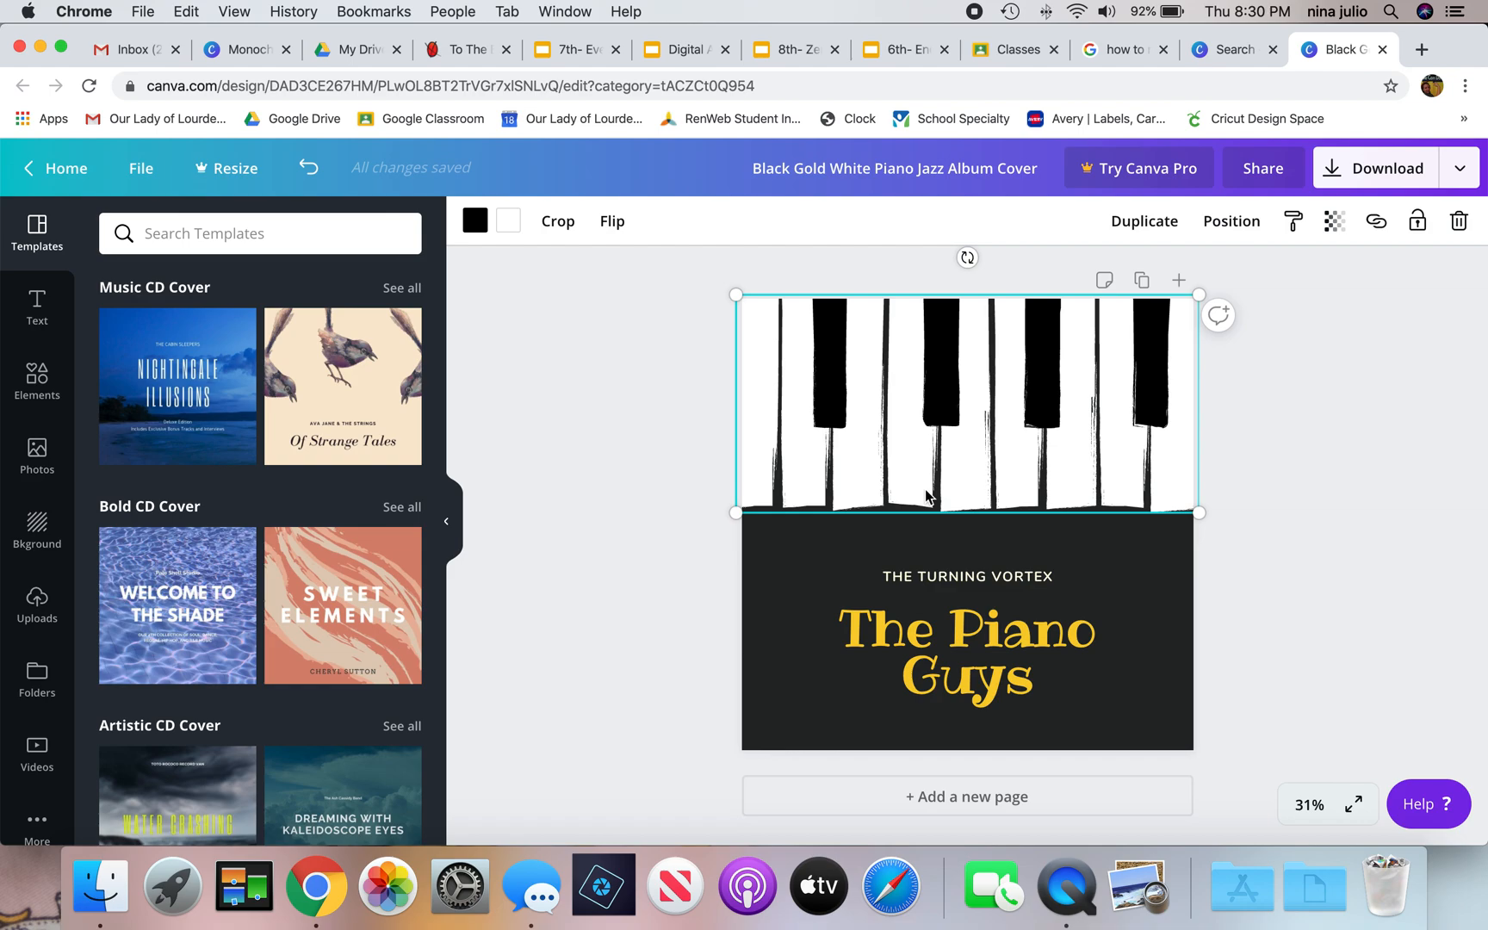
pyautogui.press('Delete')
pyautogui.click(995, 517)
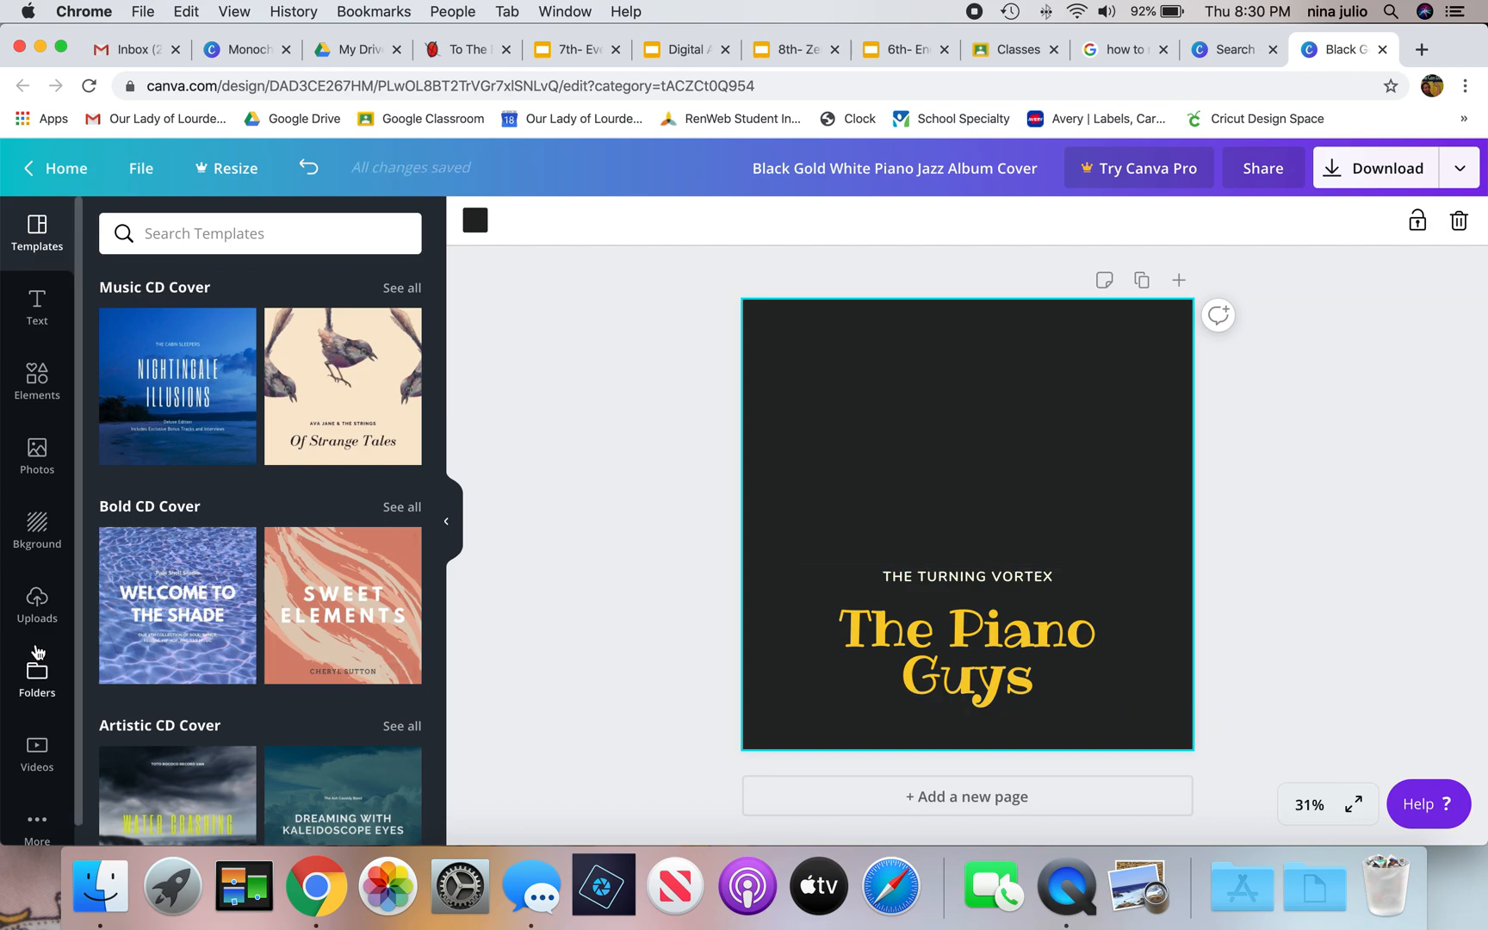
# Browse the trending stock photos for a possible cover image
pyautogui.scroll(-1, 39, 689)
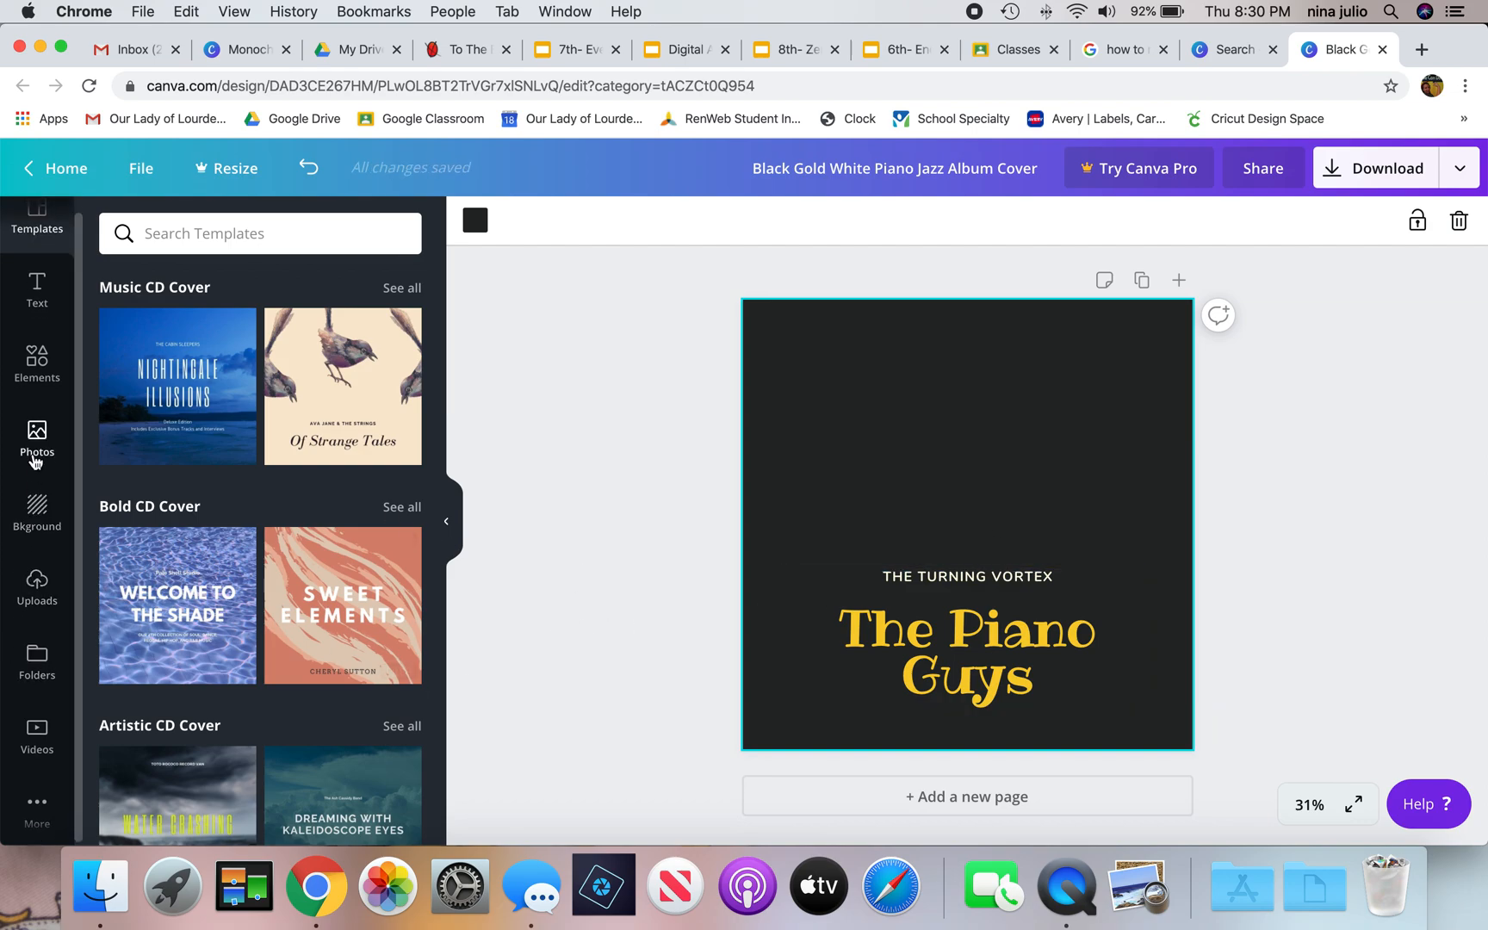
pyautogui.click(37, 455)
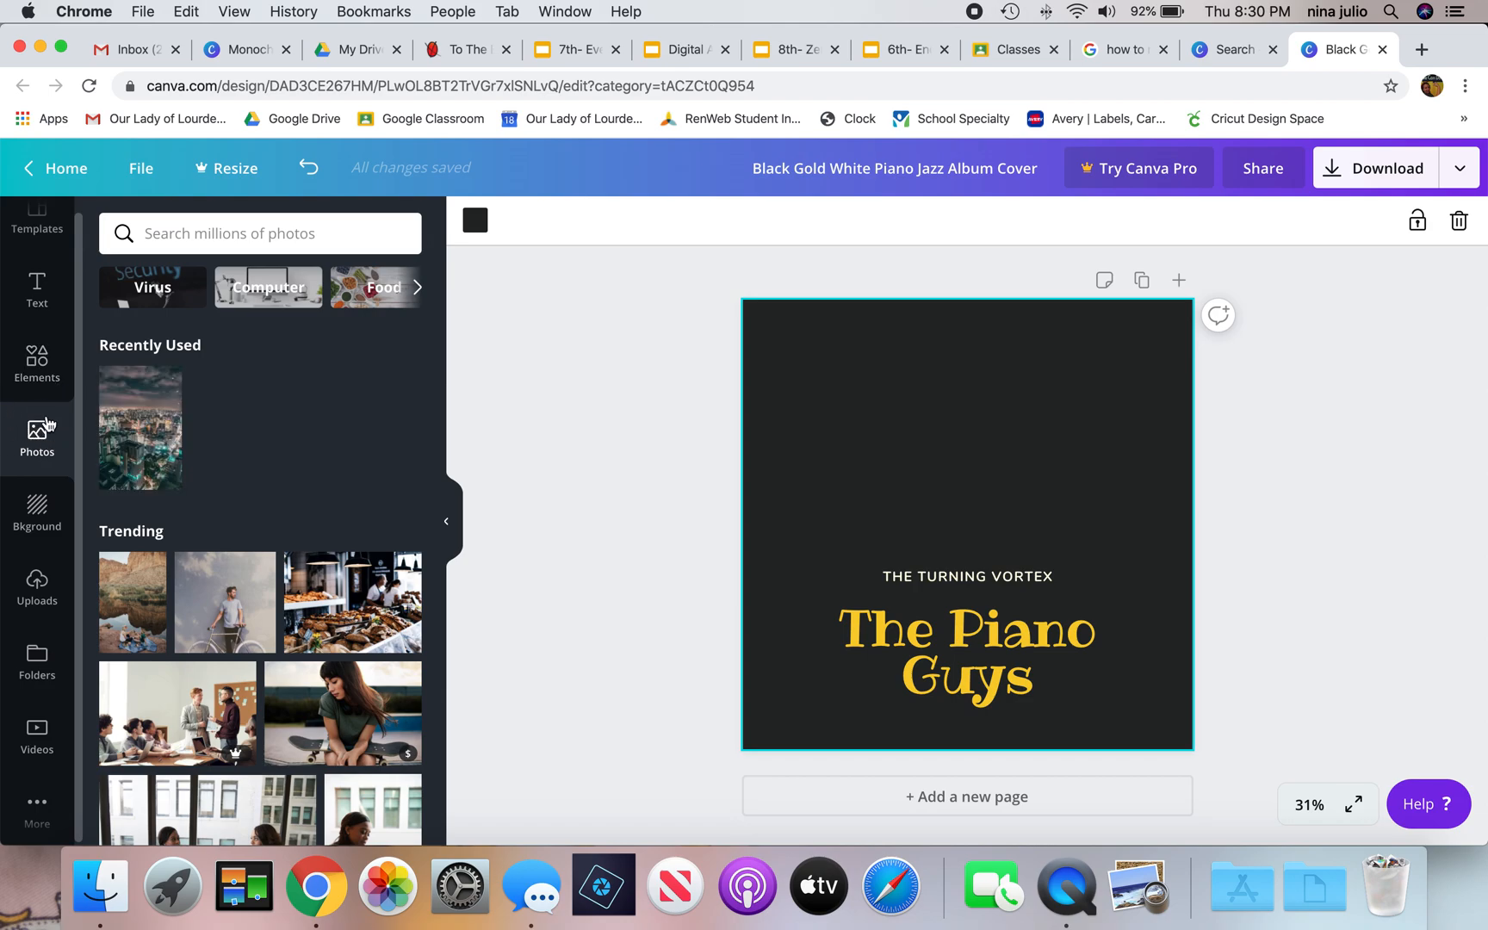
pyautogui.scroll(-10, 122, 447)
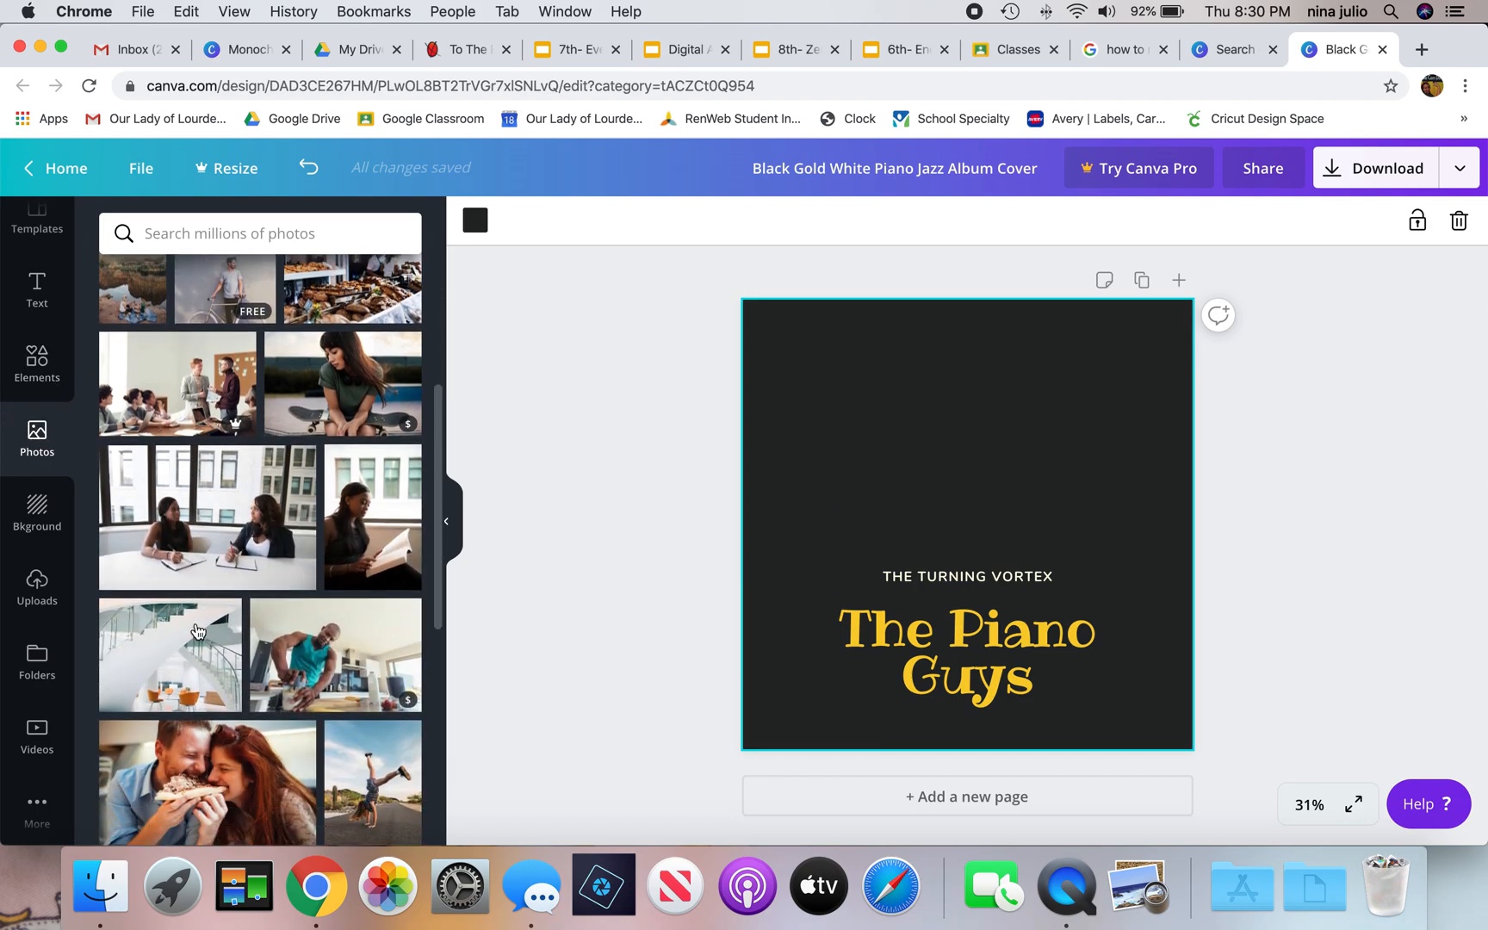
pyautogui.scroll(-6, 197, 632)
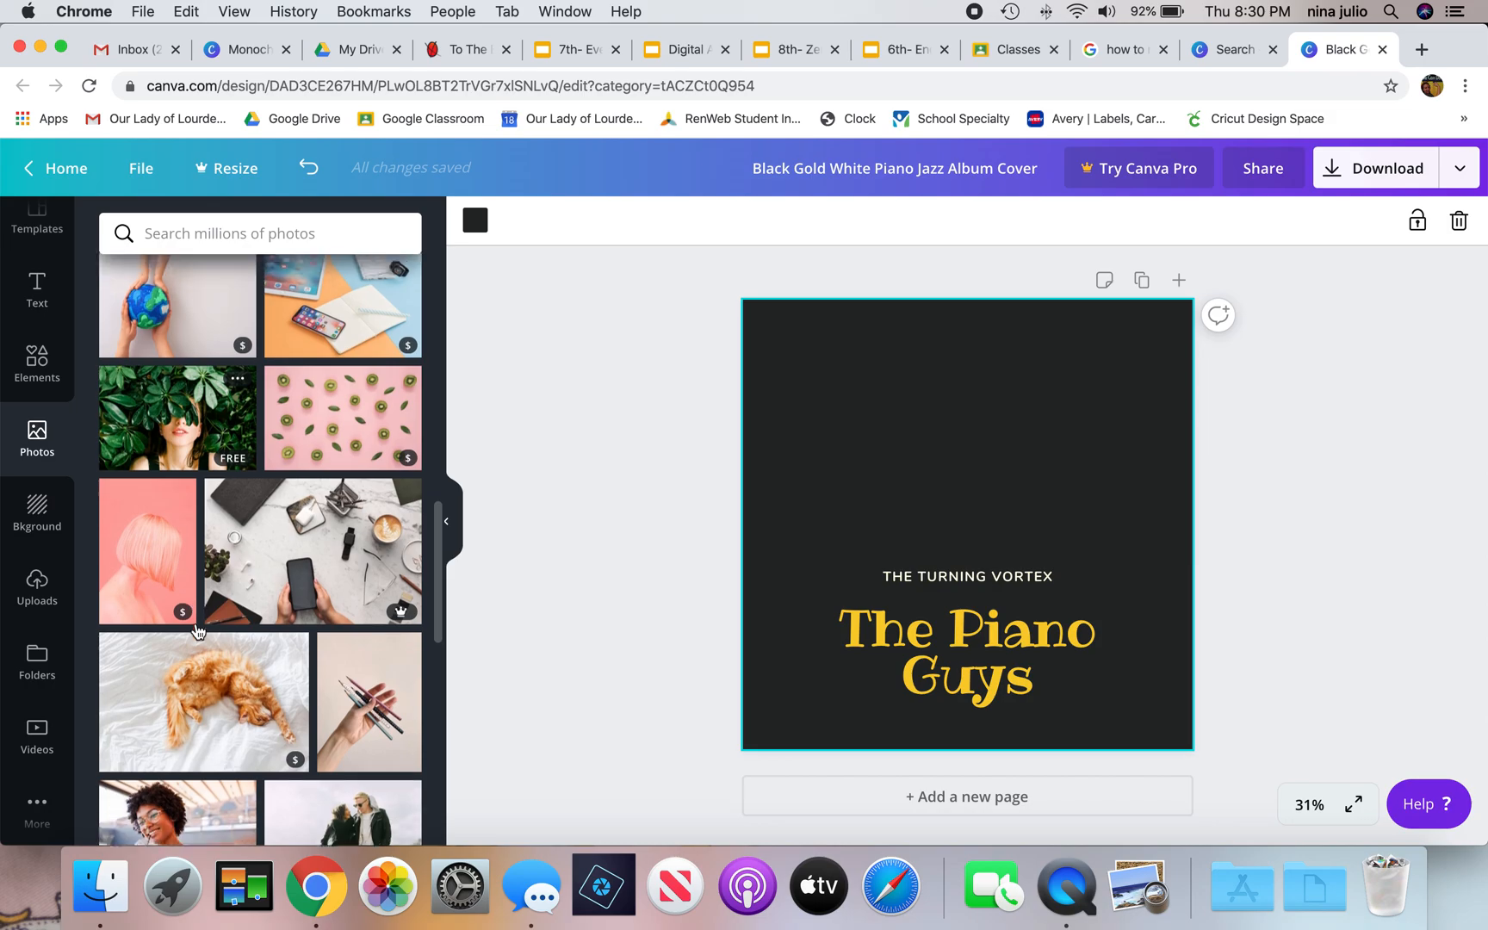
pyautogui.scroll(-5, 197, 631)
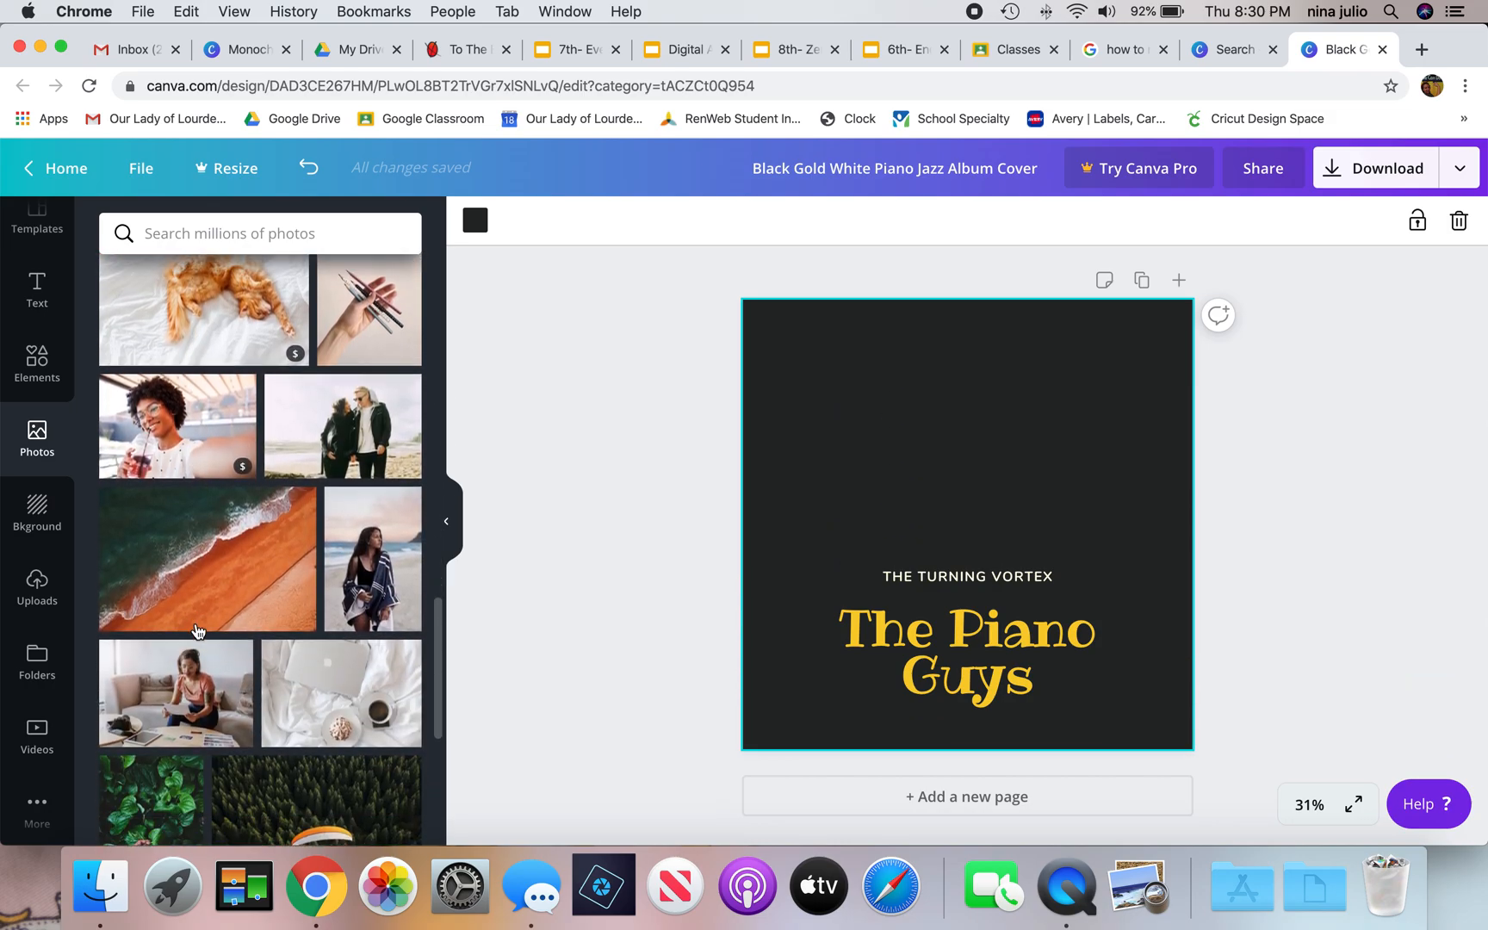
pyautogui.scroll(-1, 197, 631)
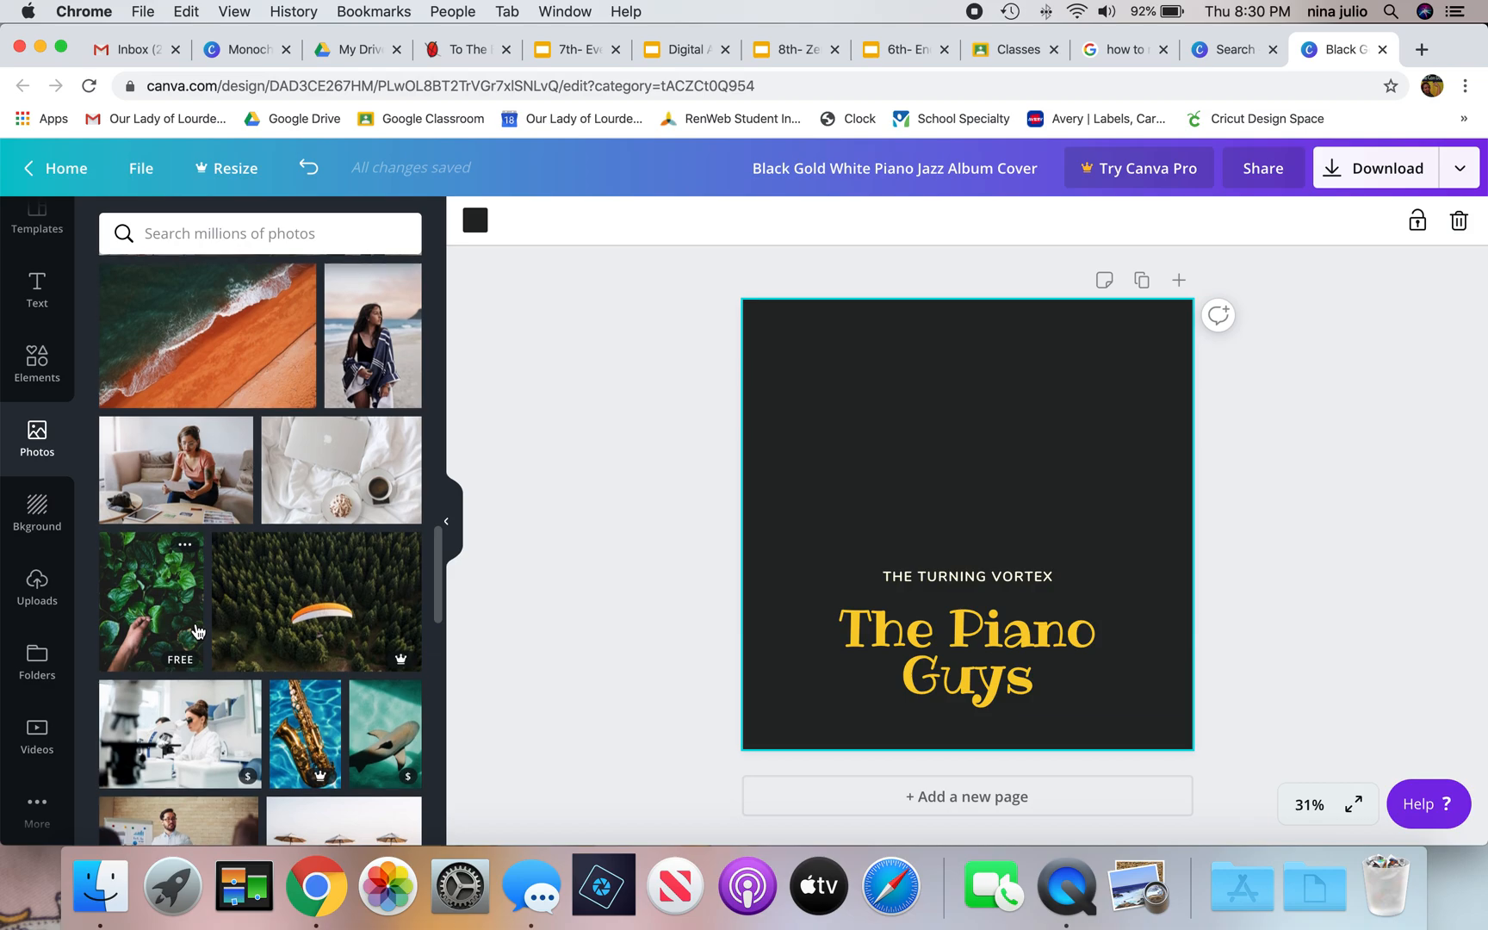
pyautogui.scroll(-1, 197, 631)
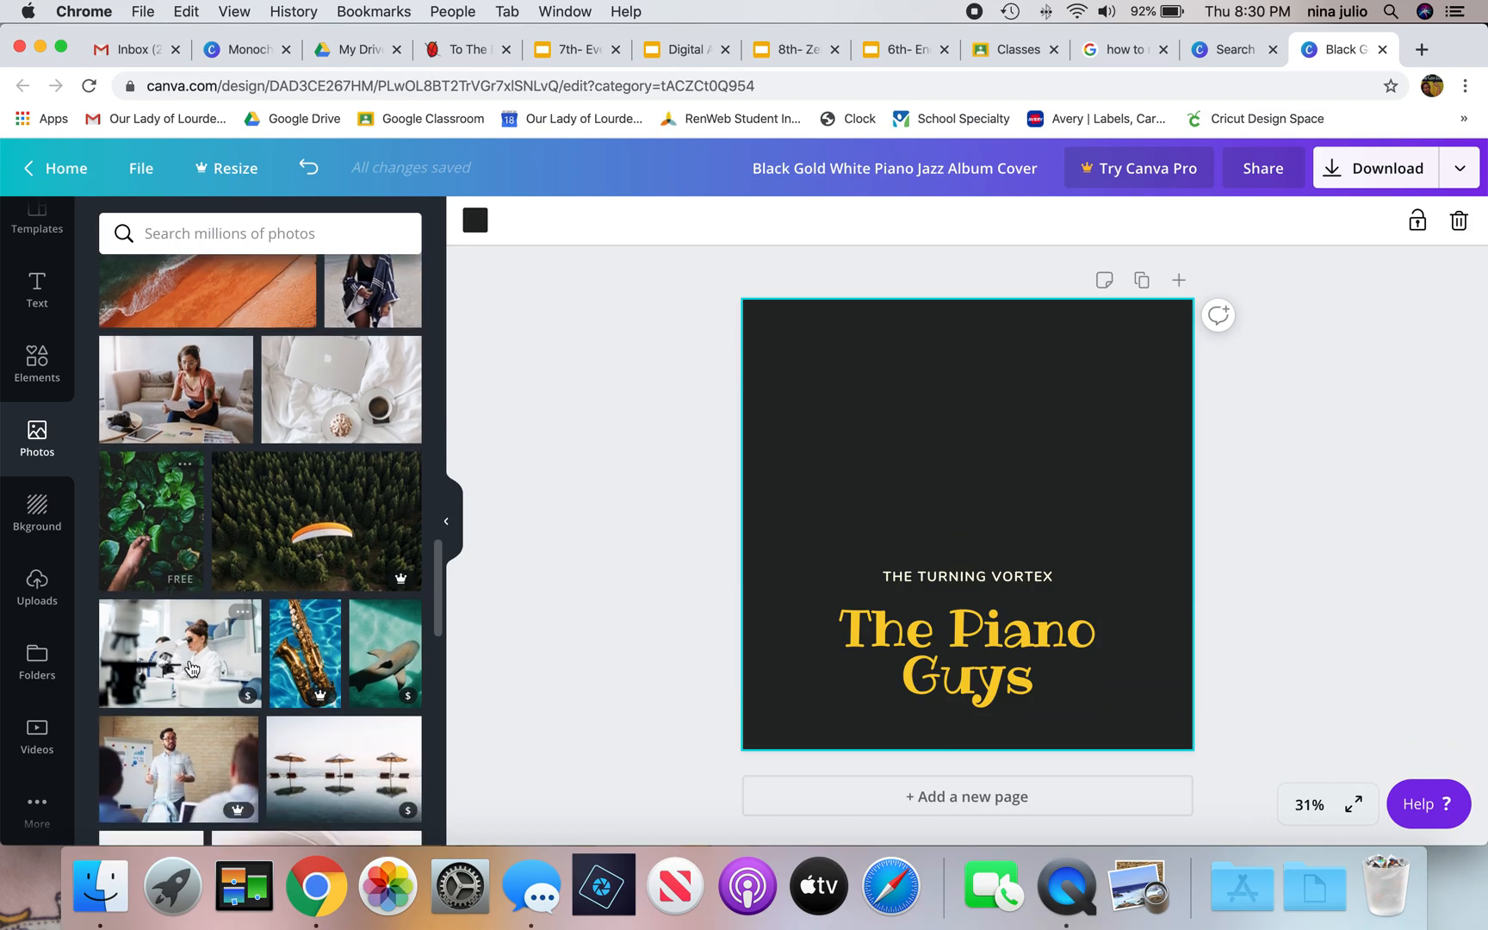
# Look through the computer's image files available for upload, and close the file chooser without picking one
pyautogui.click(36, 586)
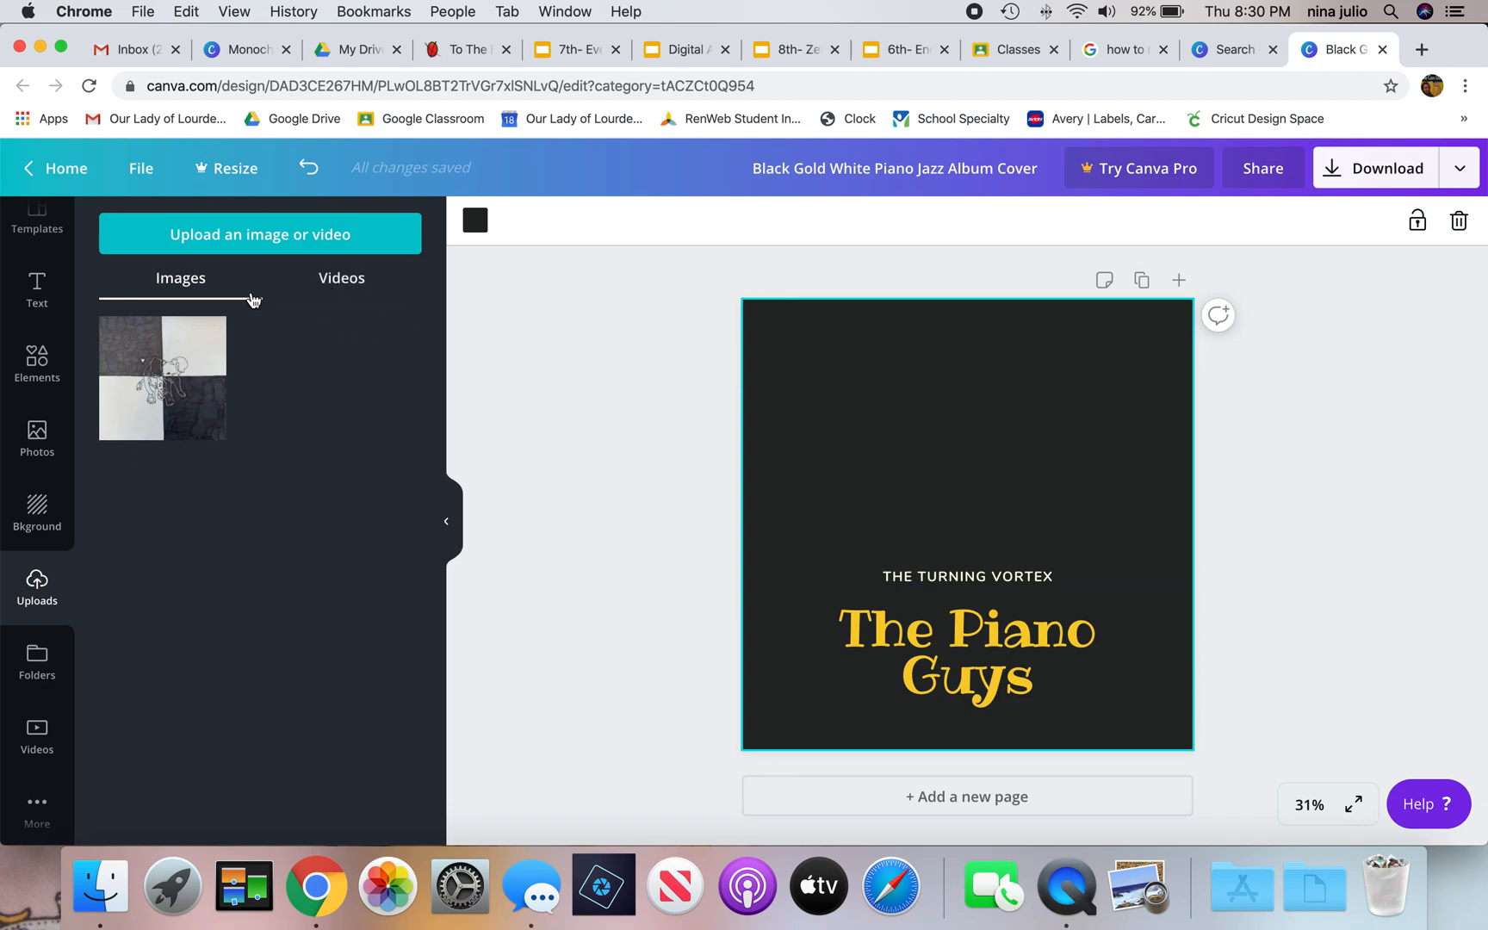
pyautogui.click(256, 242)
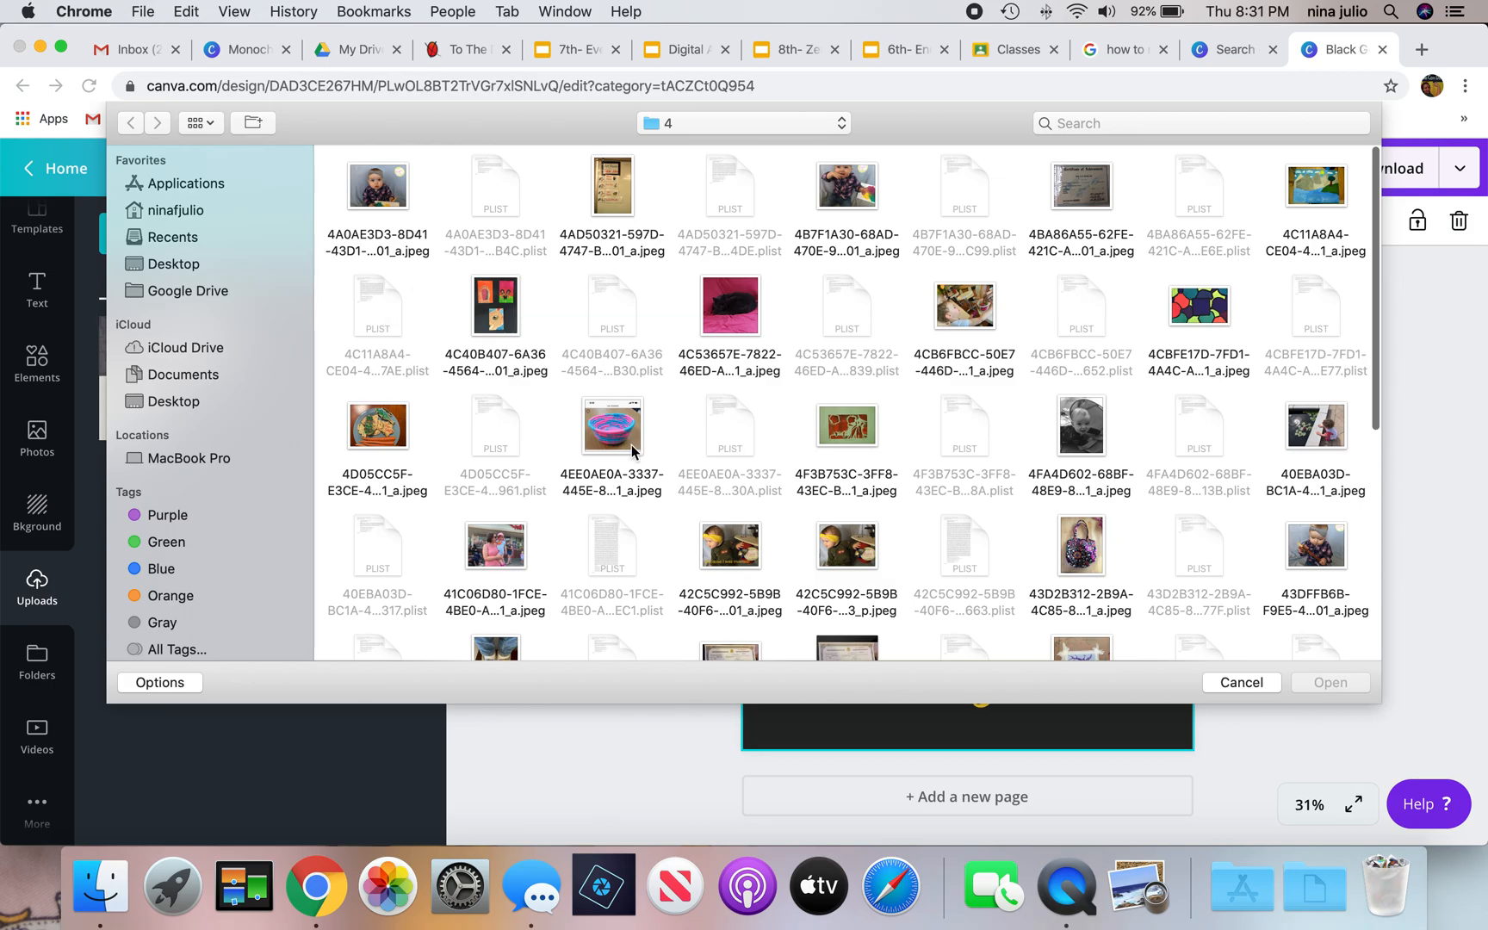
pyautogui.scroll(-10, 631, 446)
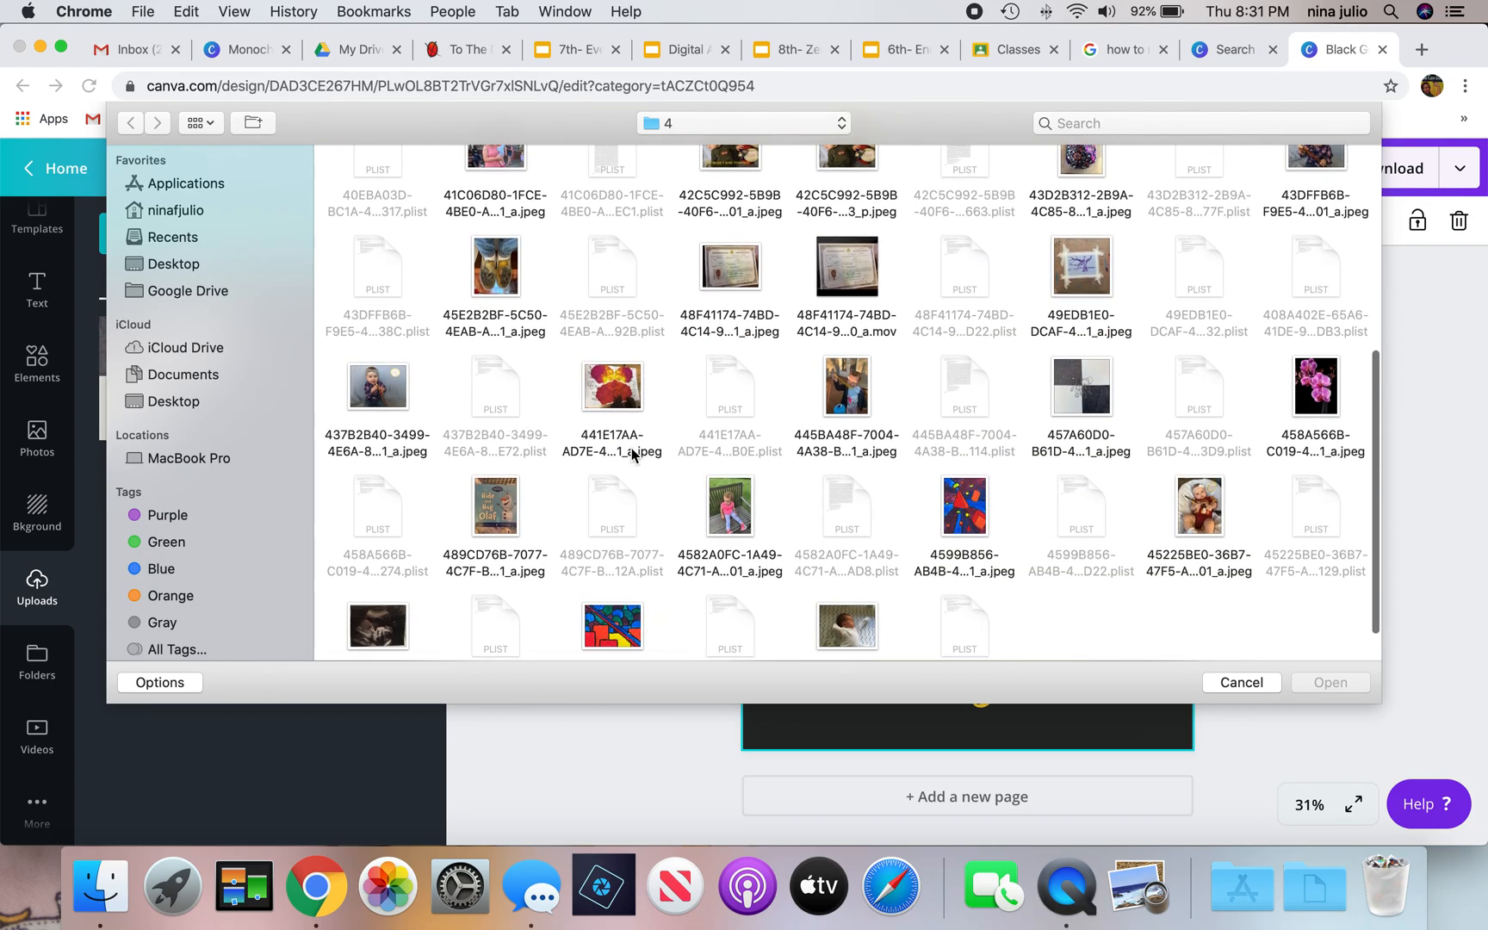
pyautogui.scroll(10, 631, 448)
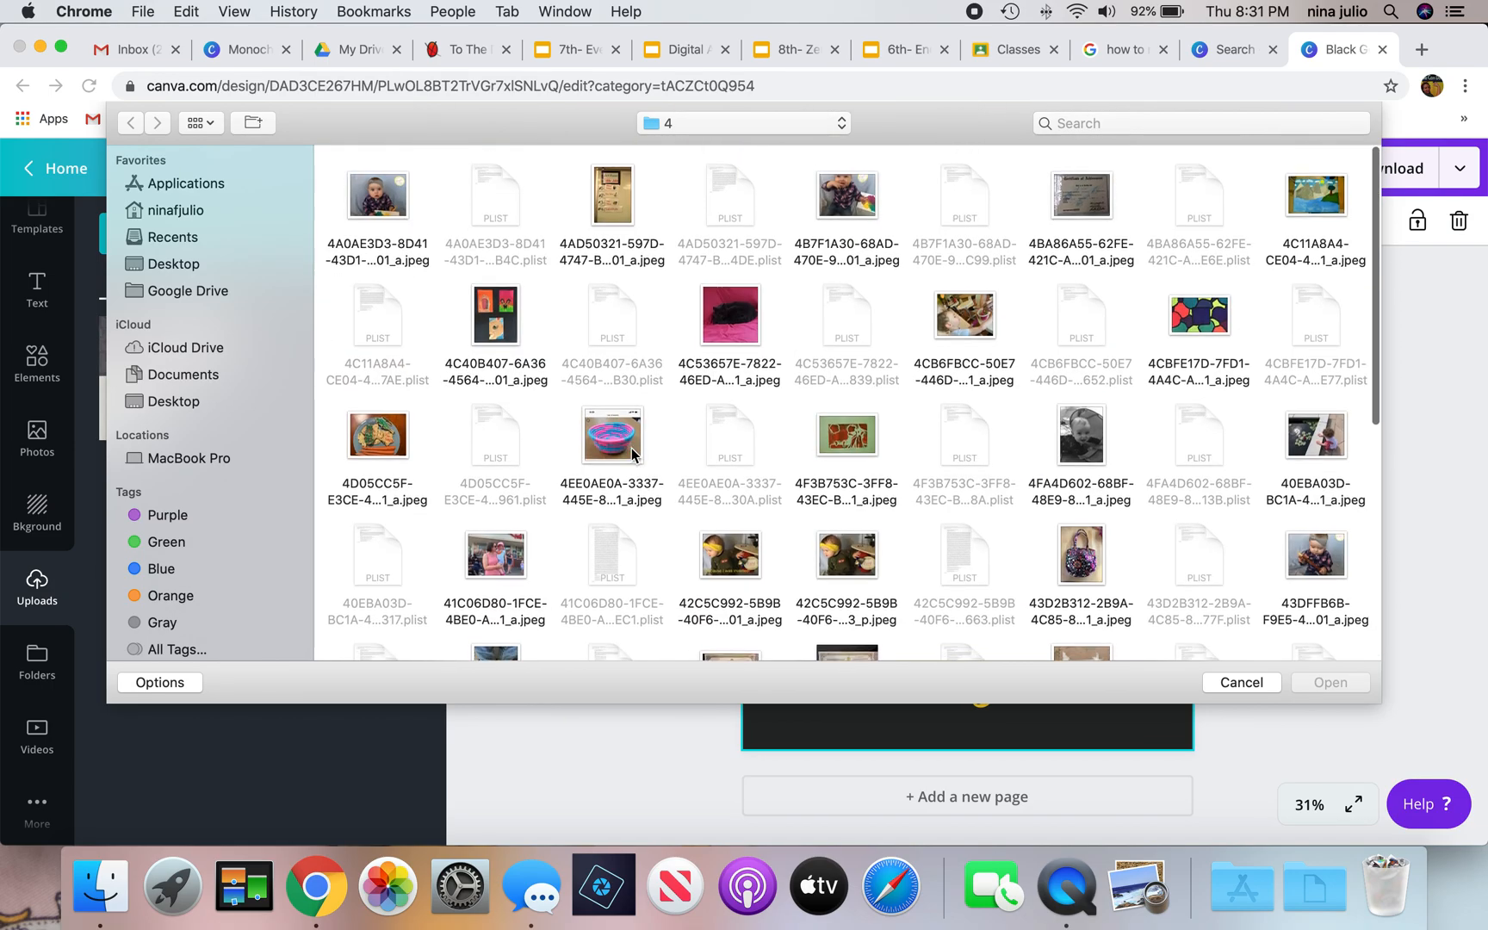
pyautogui.click(1238, 682)
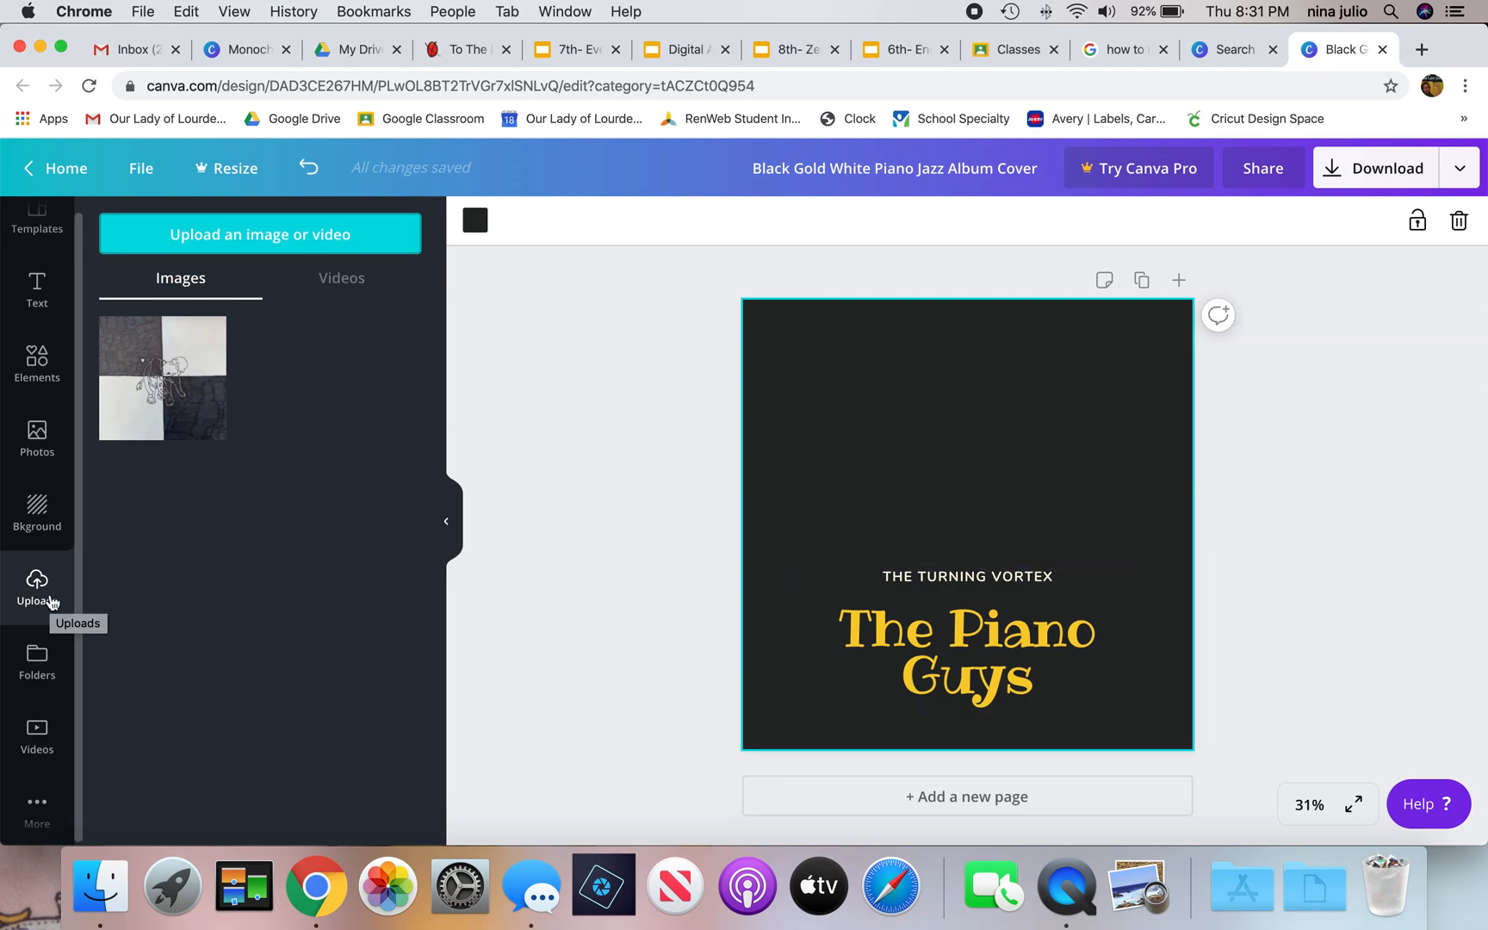
# Add the free red canyon rock photo from the trending stock photos to the cover
pyautogui.click(37, 438)
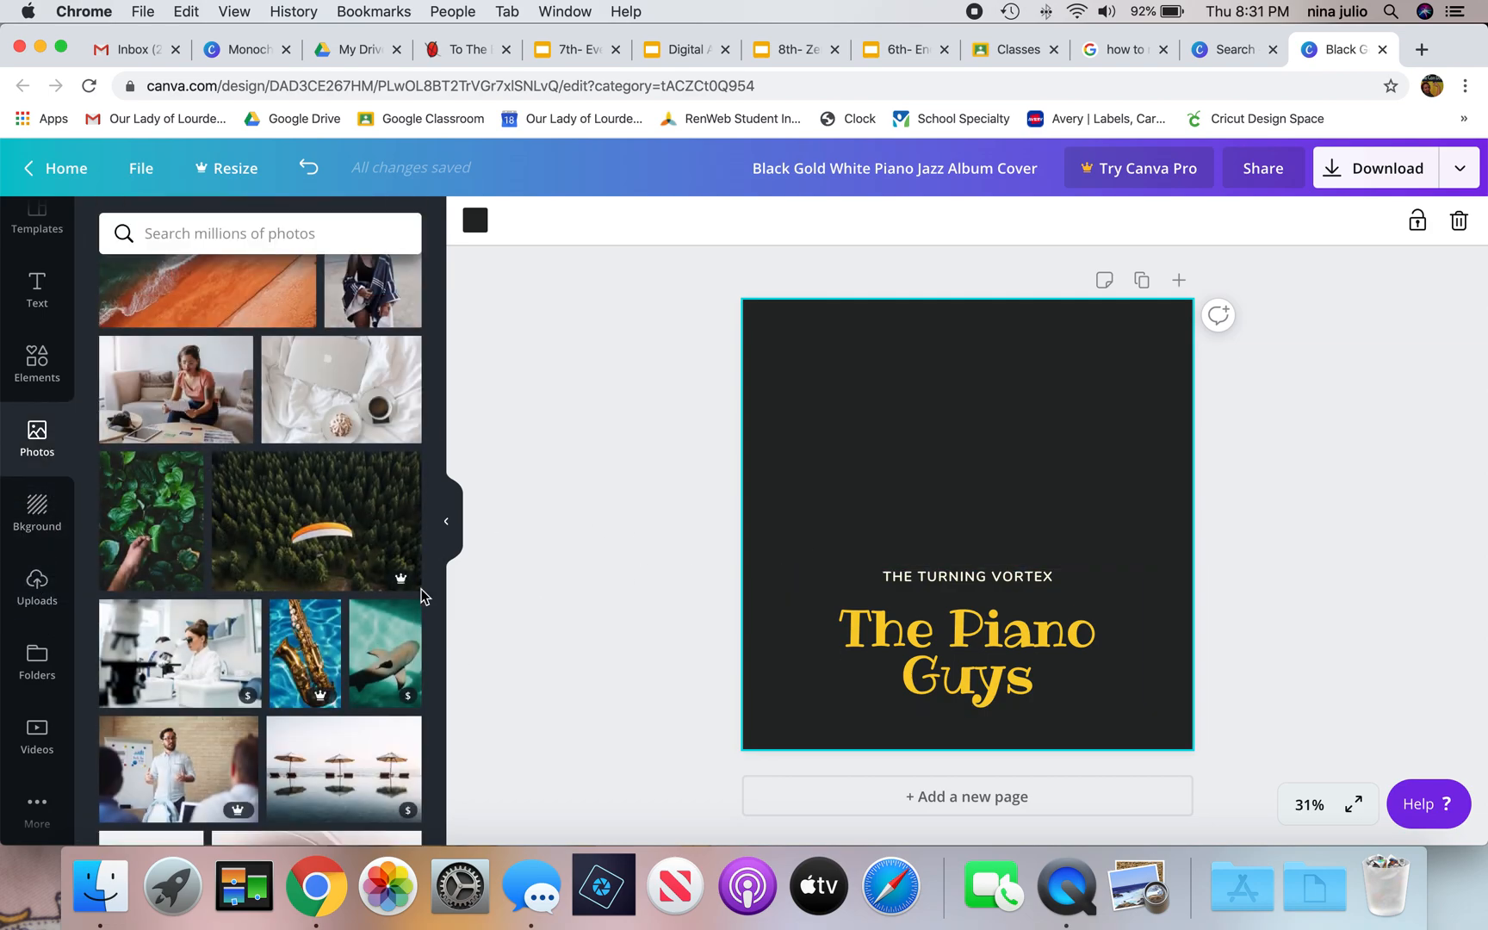
pyautogui.scroll(-10, 323, 541)
pyautogui.click(323, 540)
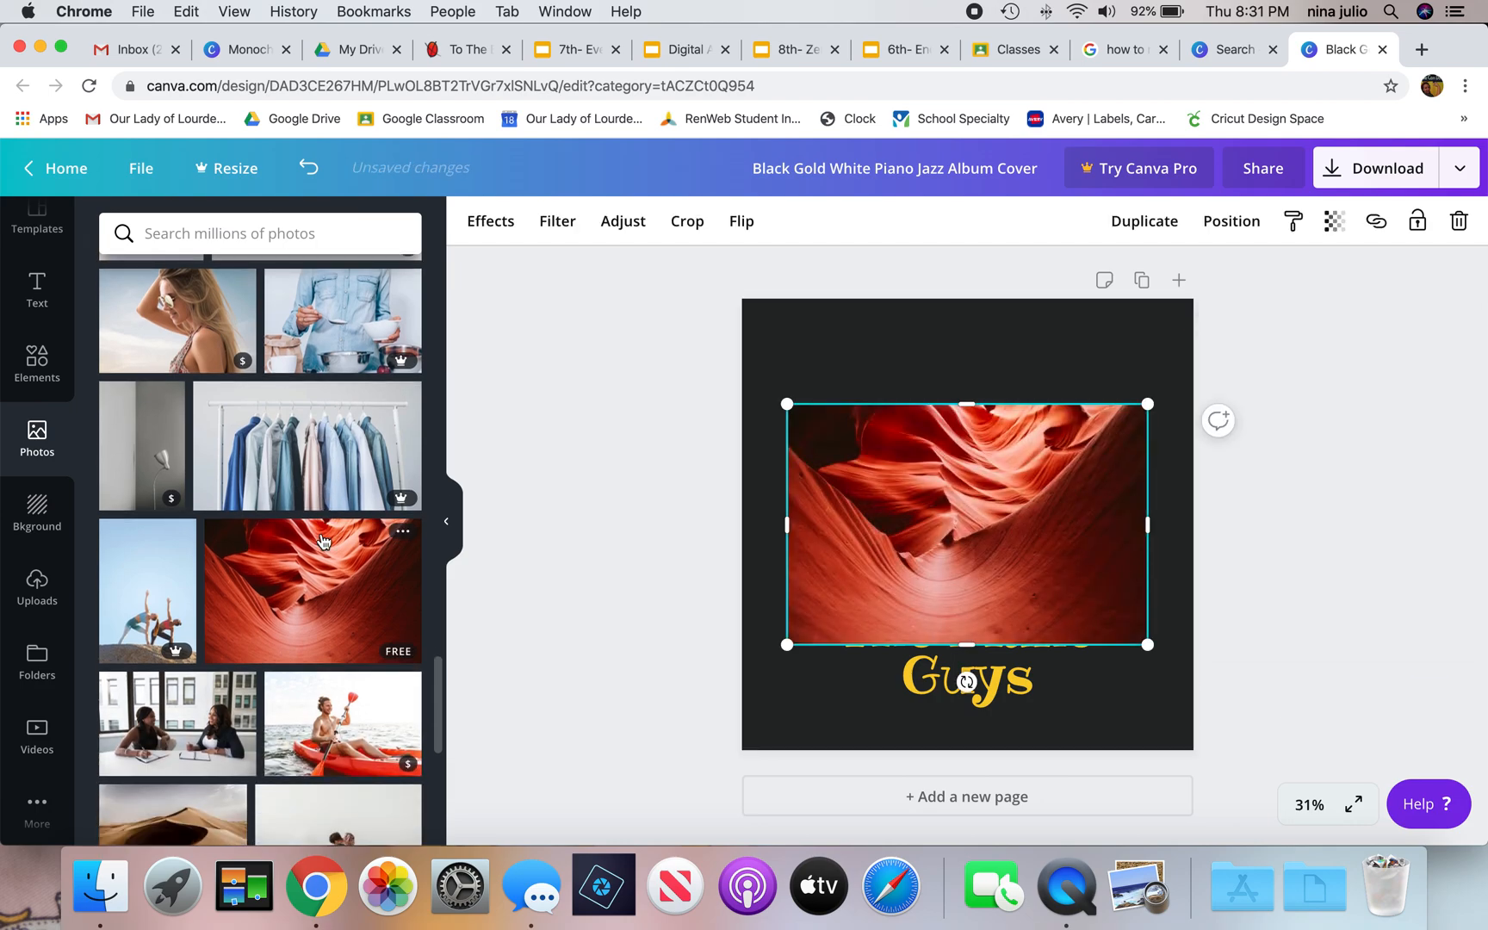
# Enlarge and reposition the red canyon photo so that it covers the entire album cover
pyautogui.moveTo(1039, 545); pyautogui.dragTo(1012, 416)
pyautogui.moveTo(1103, 539); pyautogui.dragTo(1192, 669)
pyautogui.moveTo(1192, 669); pyautogui.dragTo(1364, 826)
pyautogui.moveTo(1037, 582); pyautogui.dragTo(984, 573)
pyautogui.moveTo(1109, 433); pyautogui.dragTo(1095, 441)
# Send the canyon photo backward so that it sits behind the title and subtitle text
pyautogui.click(1237, 227)
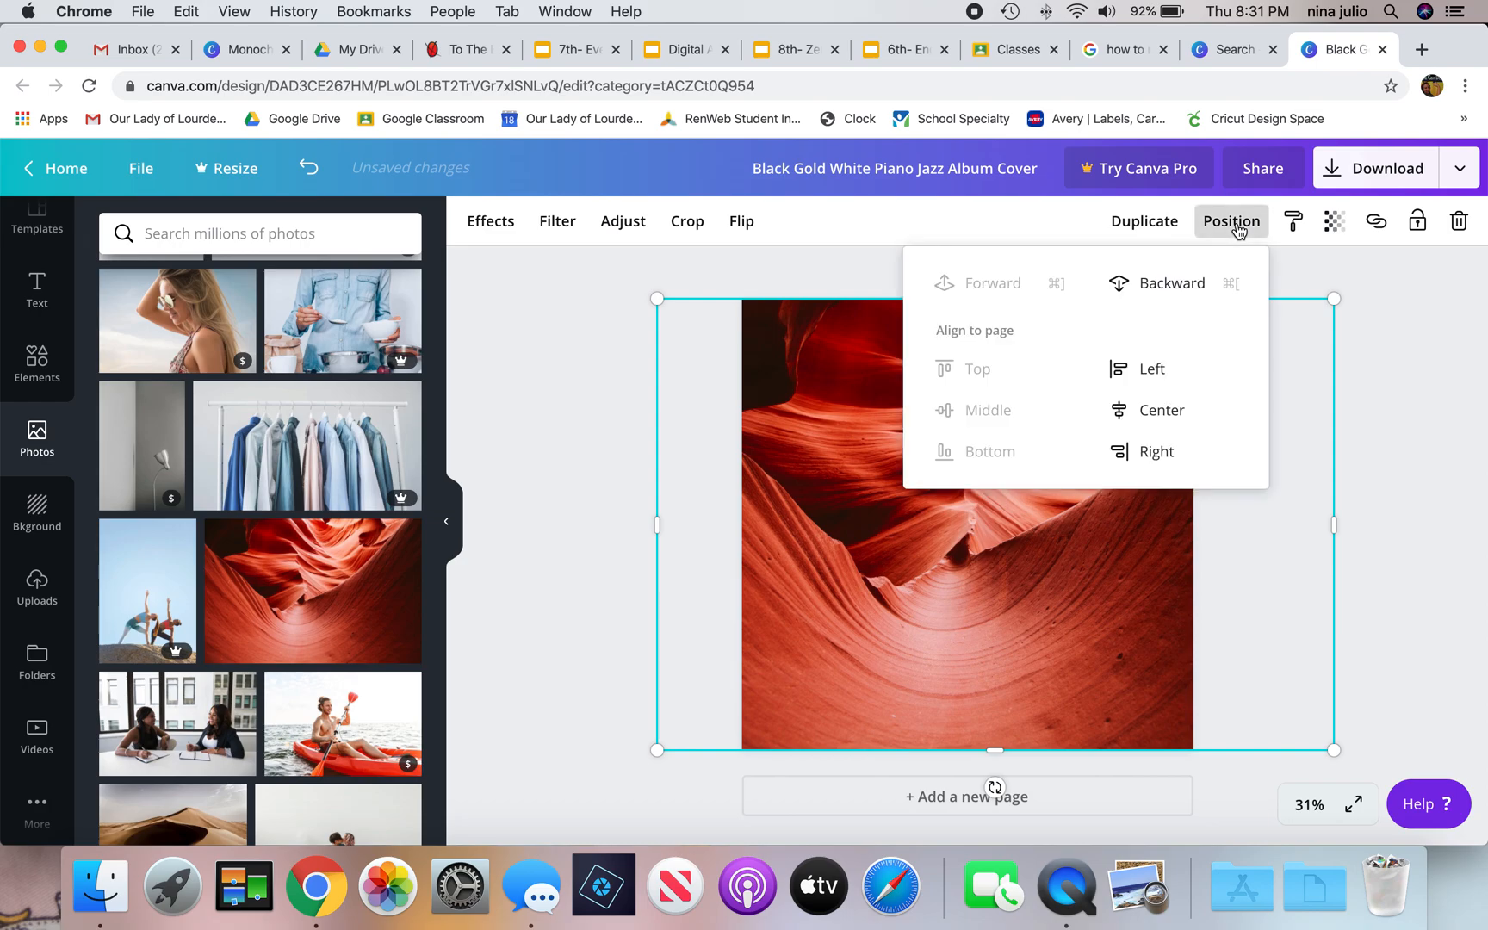
pyautogui.click(1182, 296)
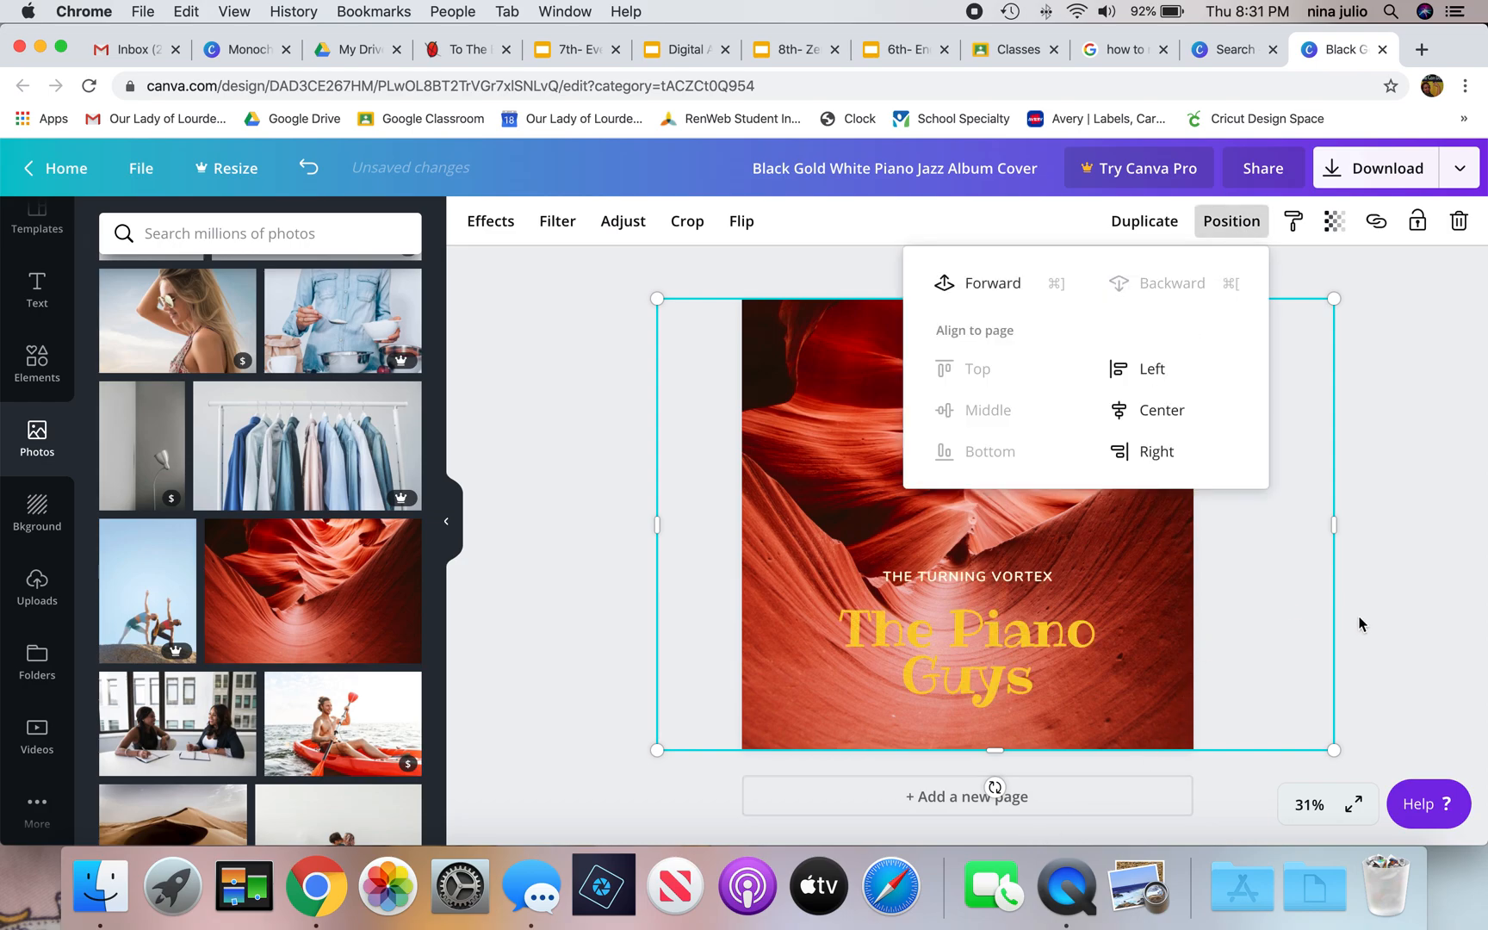
pyautogui.click(1414, 607)
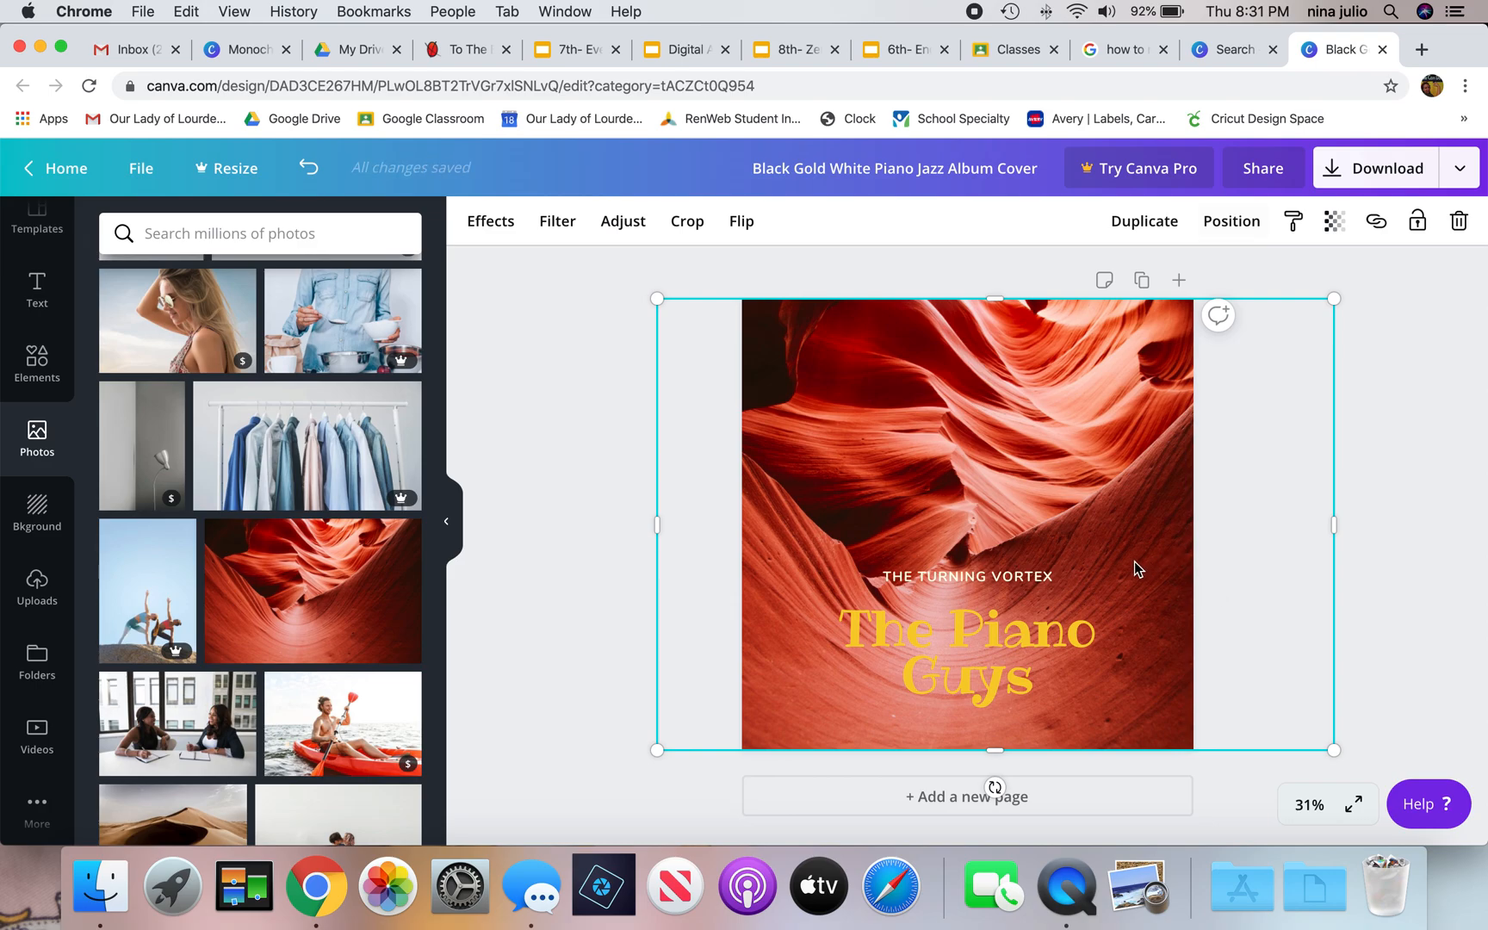
# Enlarge the canyon photo beyond the page edges and shift it sideways to reframe the rock pattern, and deselect it
pyautogui.moveTo(1337, 754); pyautogui.dragTo(1461, 823)
pyautogui.moveTo(1040, 461); pyautogui.dragTo(976, 460)
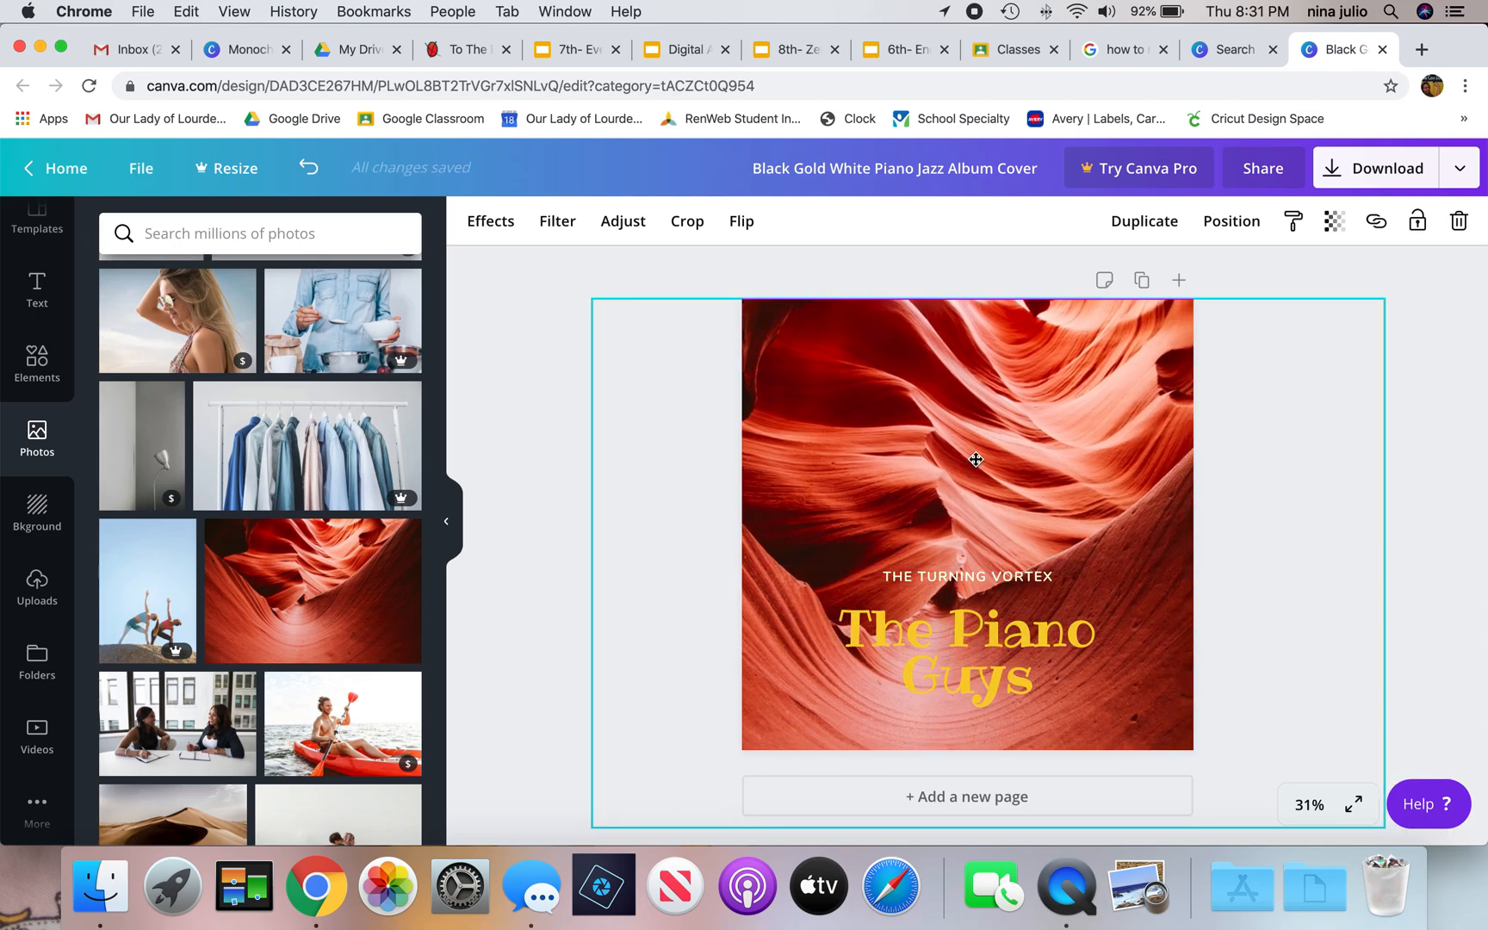
pyautogui.click(525, 427)
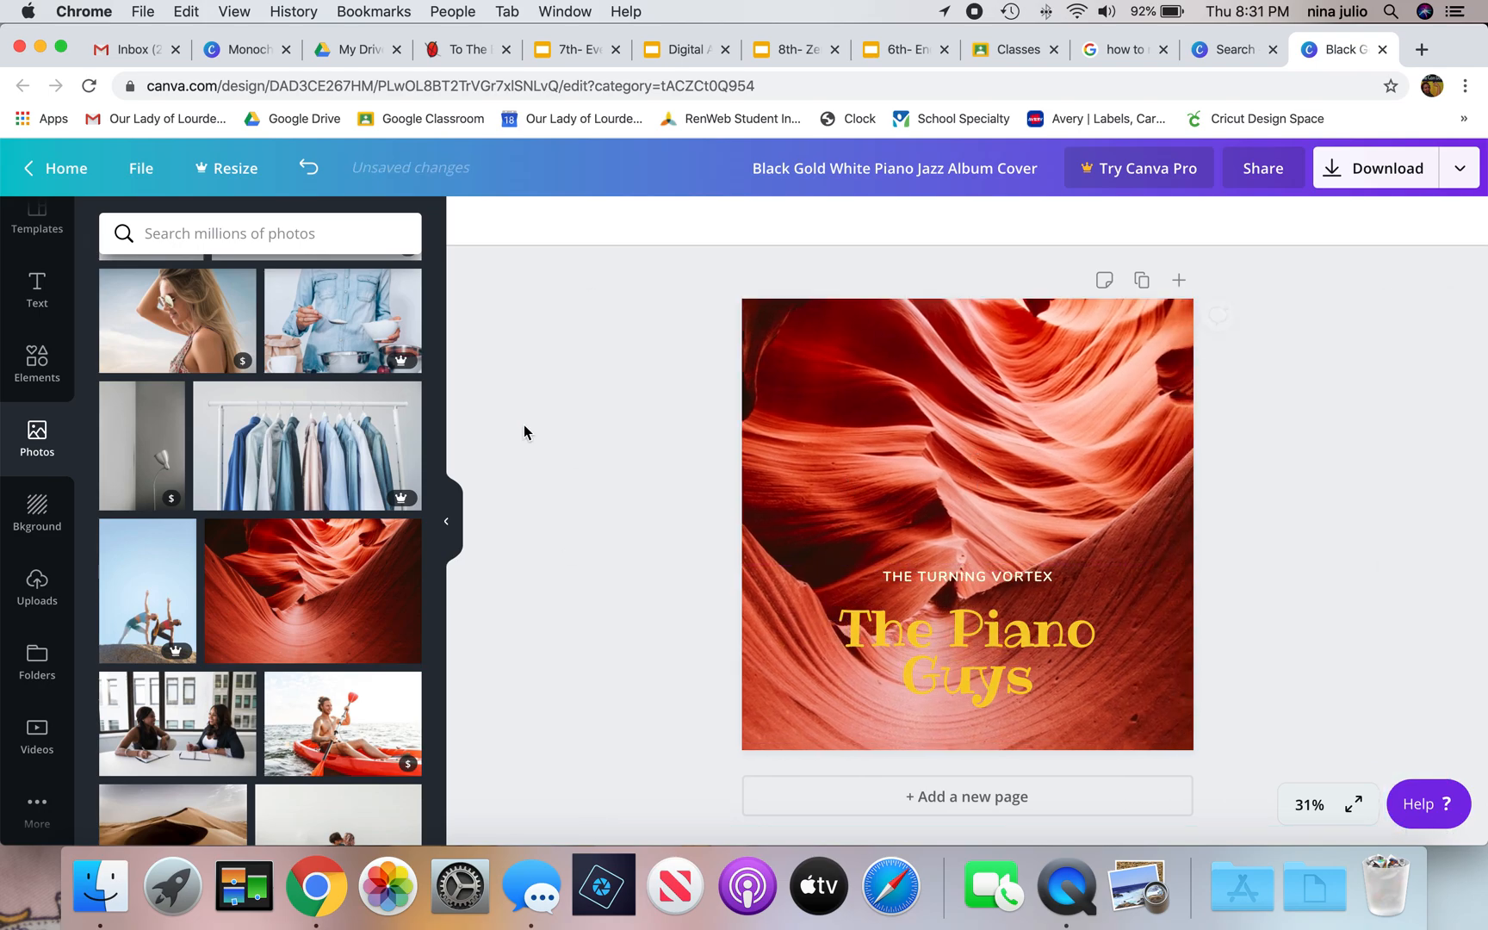
# Scale up the title and subtitle group slightly, bringing the title to font size 126
pyautogui.click(1052, 603)
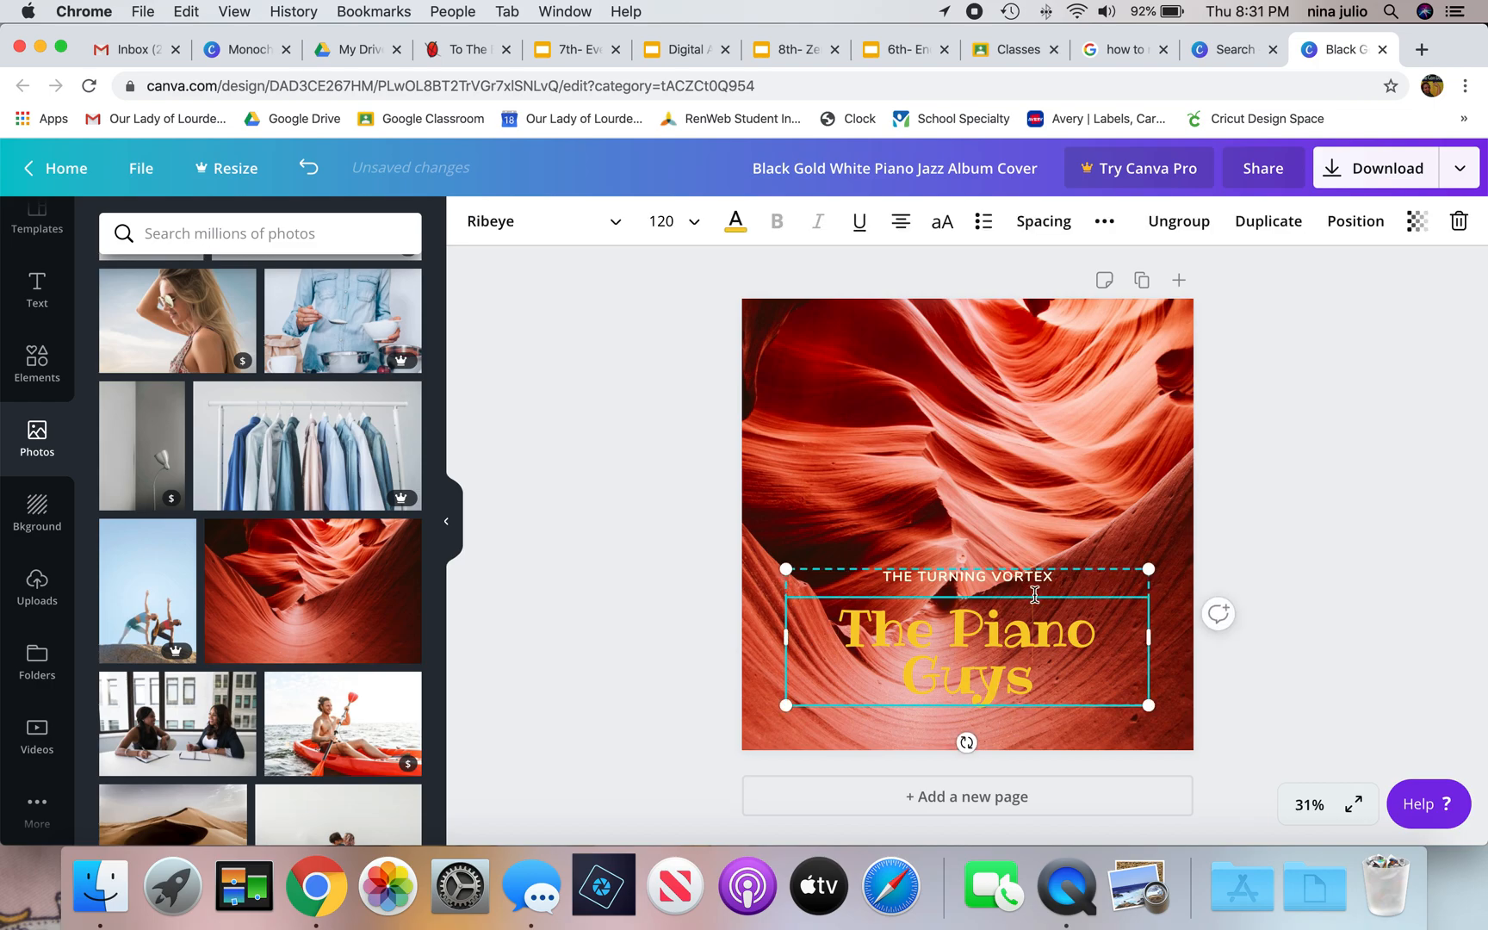
pyautogui.moveTo(1148, 568); pyautogui.dragTo(1150, 517)
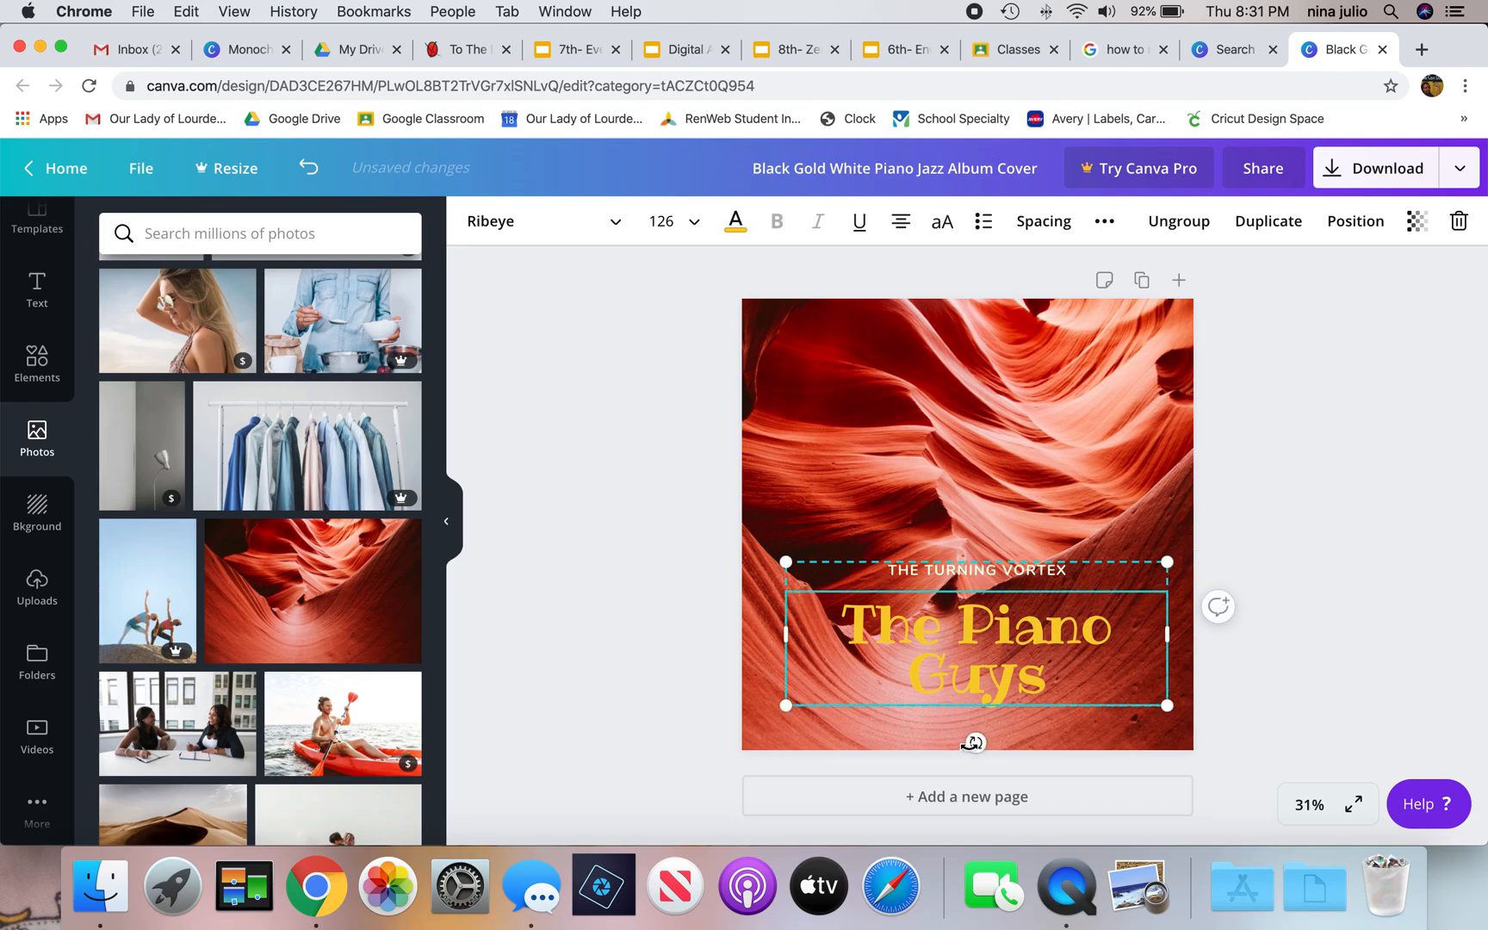
pyautogui.moveTo(974, 742)
pyautogui.mouseDown()
pyautogui.moveTo(934, 728)
pyautogui.moveTo(932, 564)
pyautogui.moveTo(896, 572)
pyautogui.moveTo(939, 762)
pyautogui.moveTo(975, 742)
pyautogui.mouseUp()
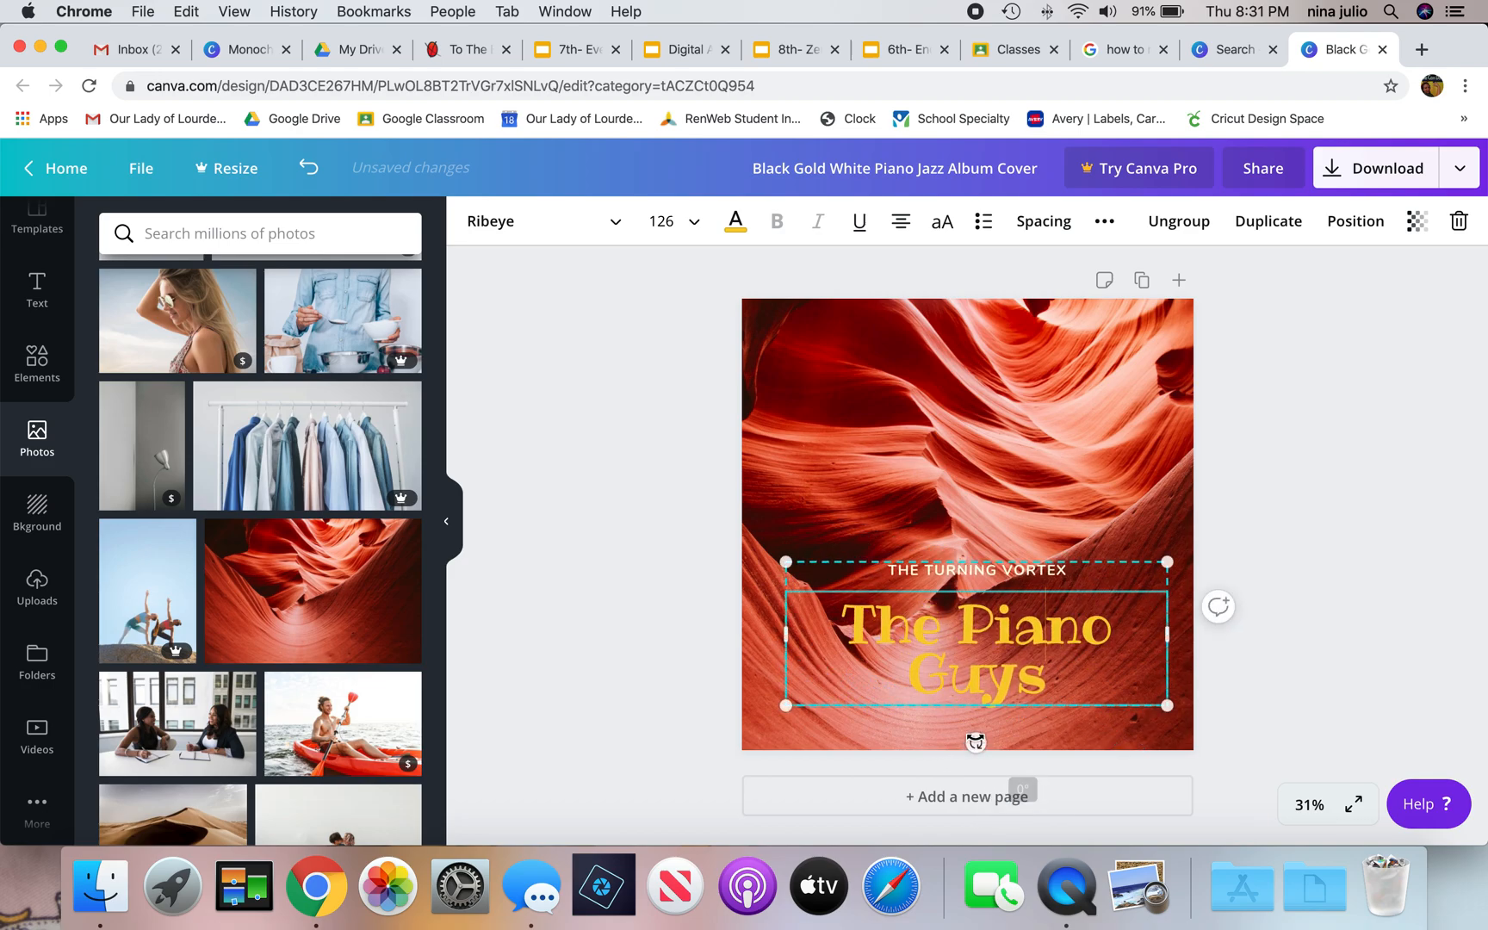
# Recolour the whole title "The Piano Guys" light turquoise from the default colours, trying grey and pink first, and deselect it
pyautogui.moveTo(847, 620); pyautogui.dragTo(1084, 668)
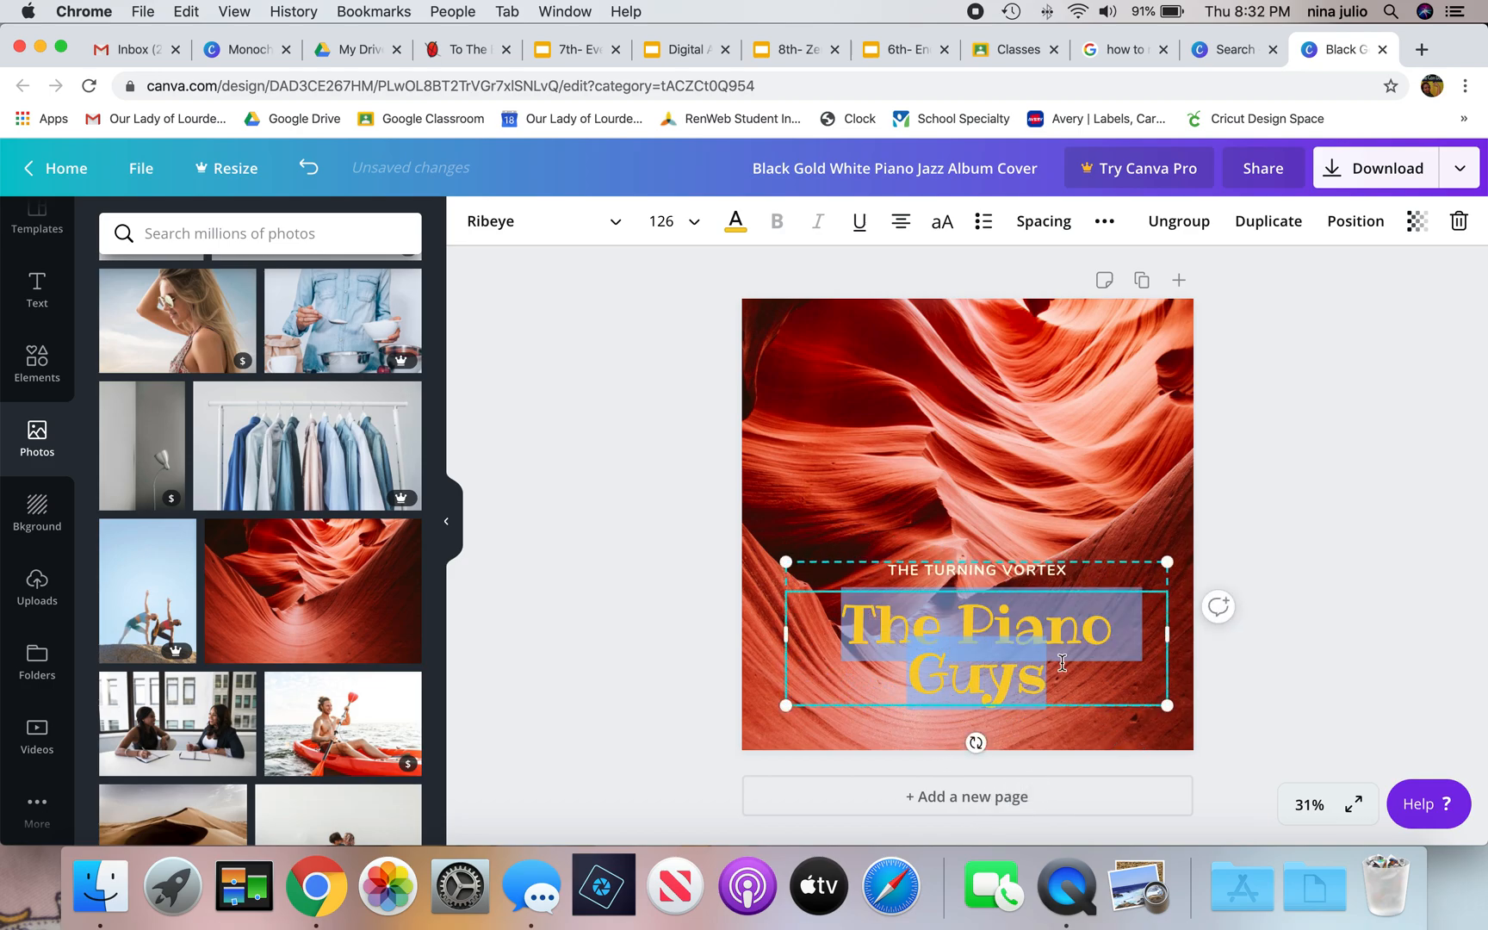
pyautogui.click(736, 222)
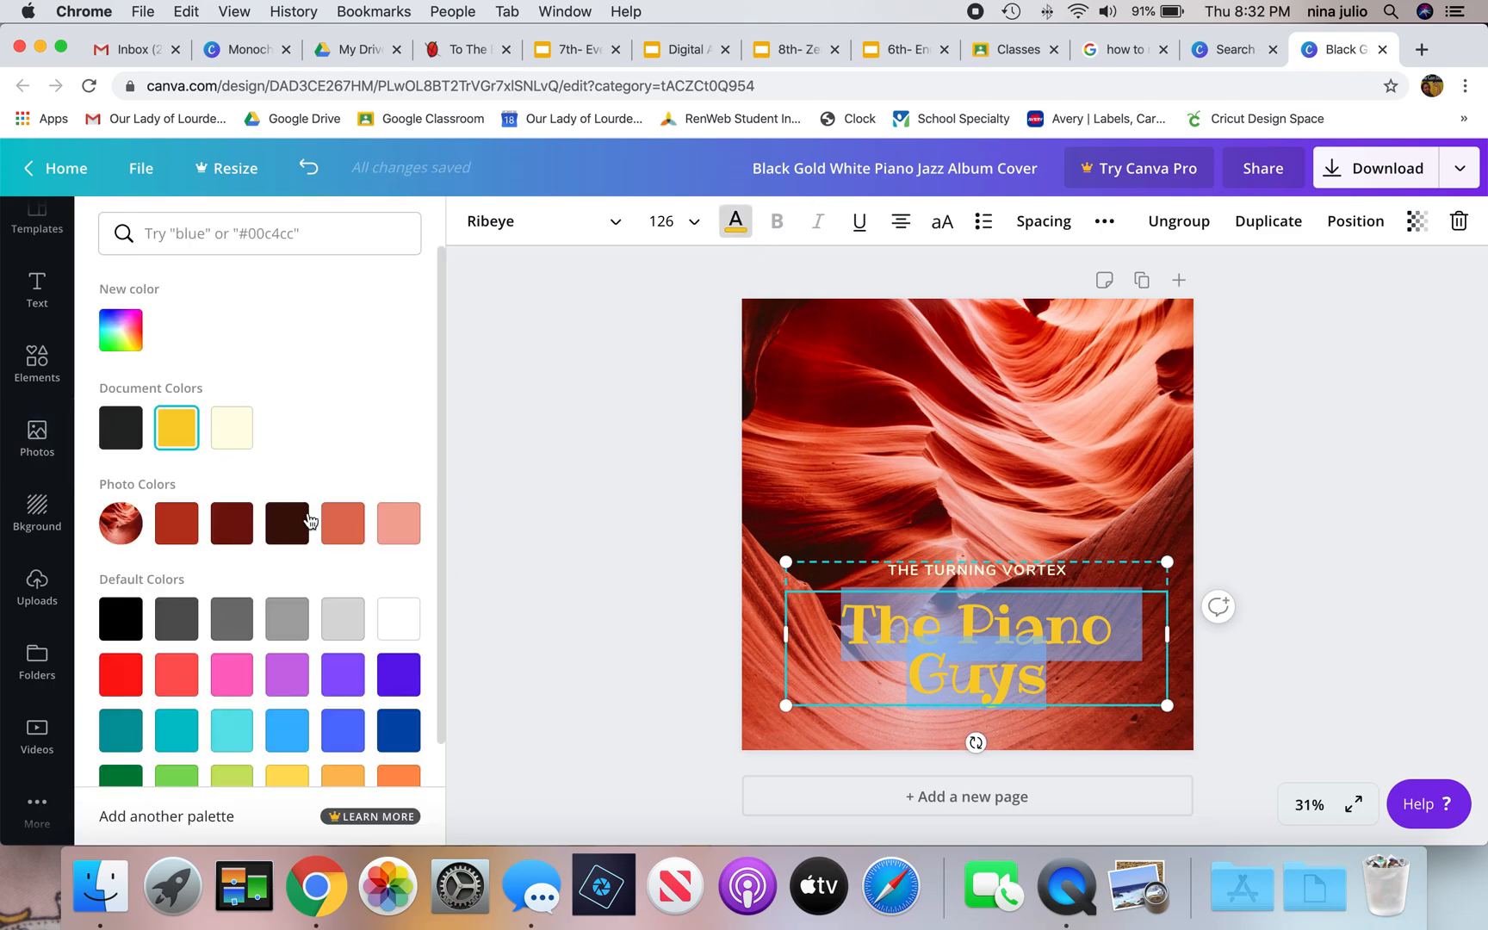
pyautogui.click(232, 618)
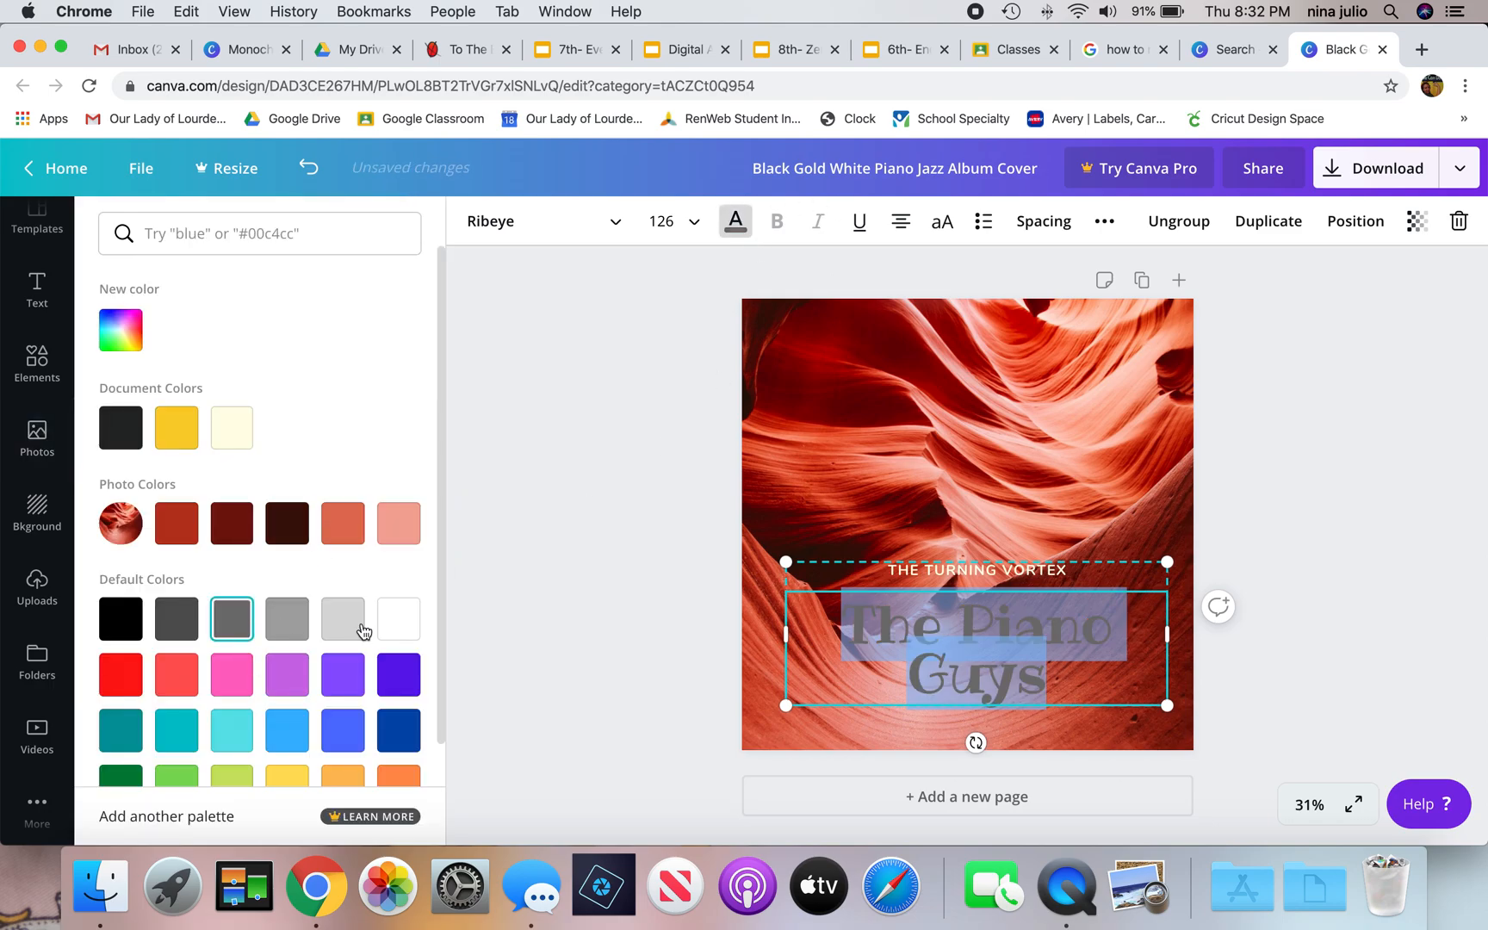
pyautogui.click(238, 689)
pyautogui.scroll(-1, 256, 713)
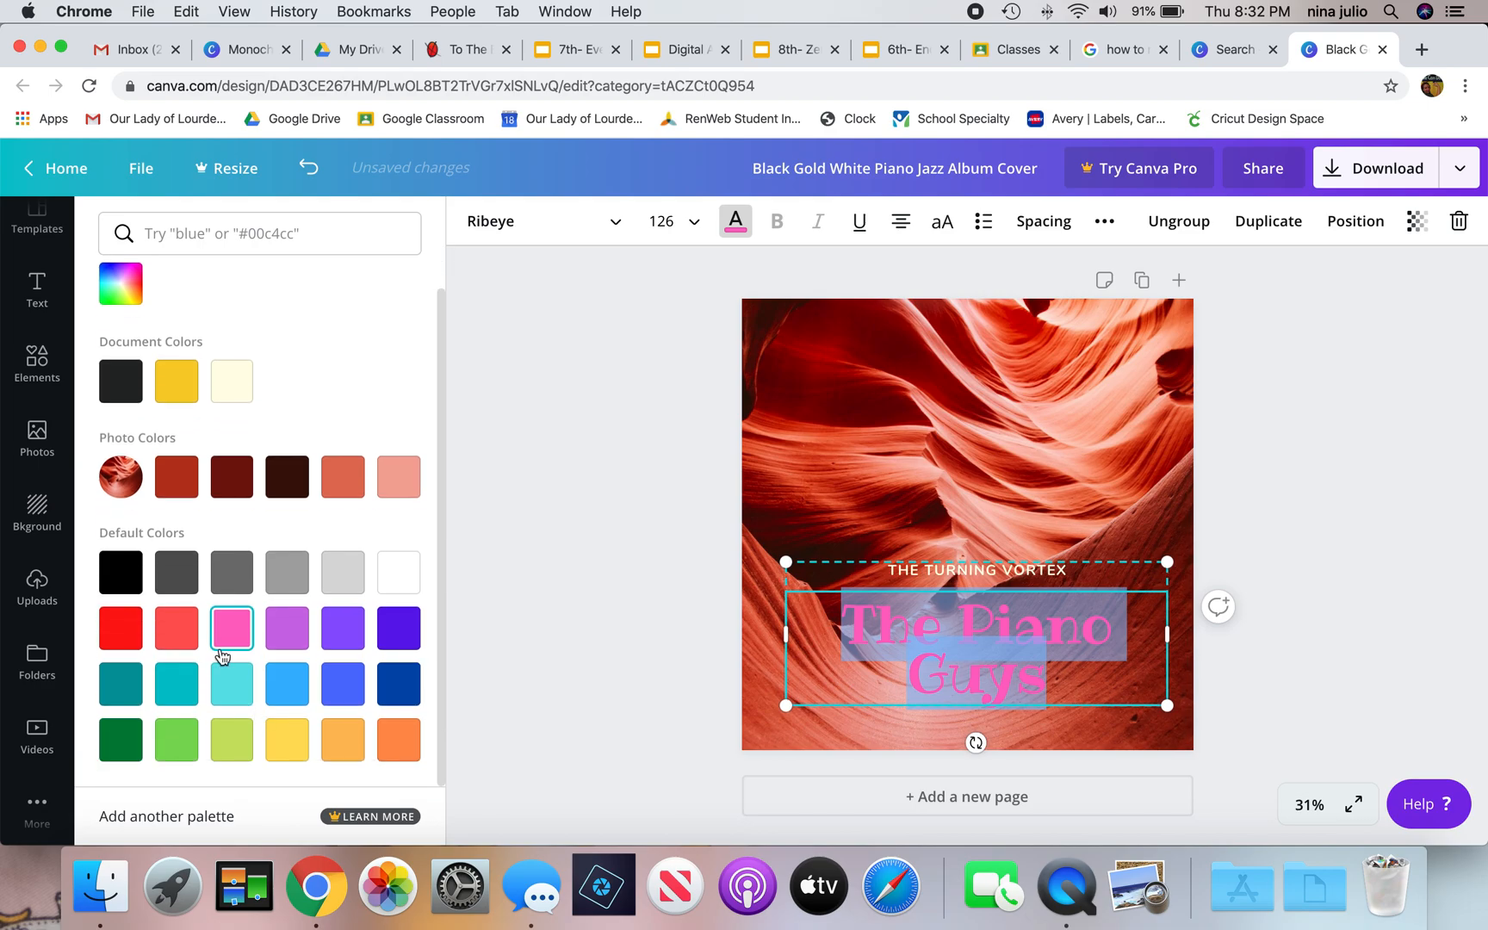
pyautogui.click(232, 684)
pyautogui.click(992, 418)
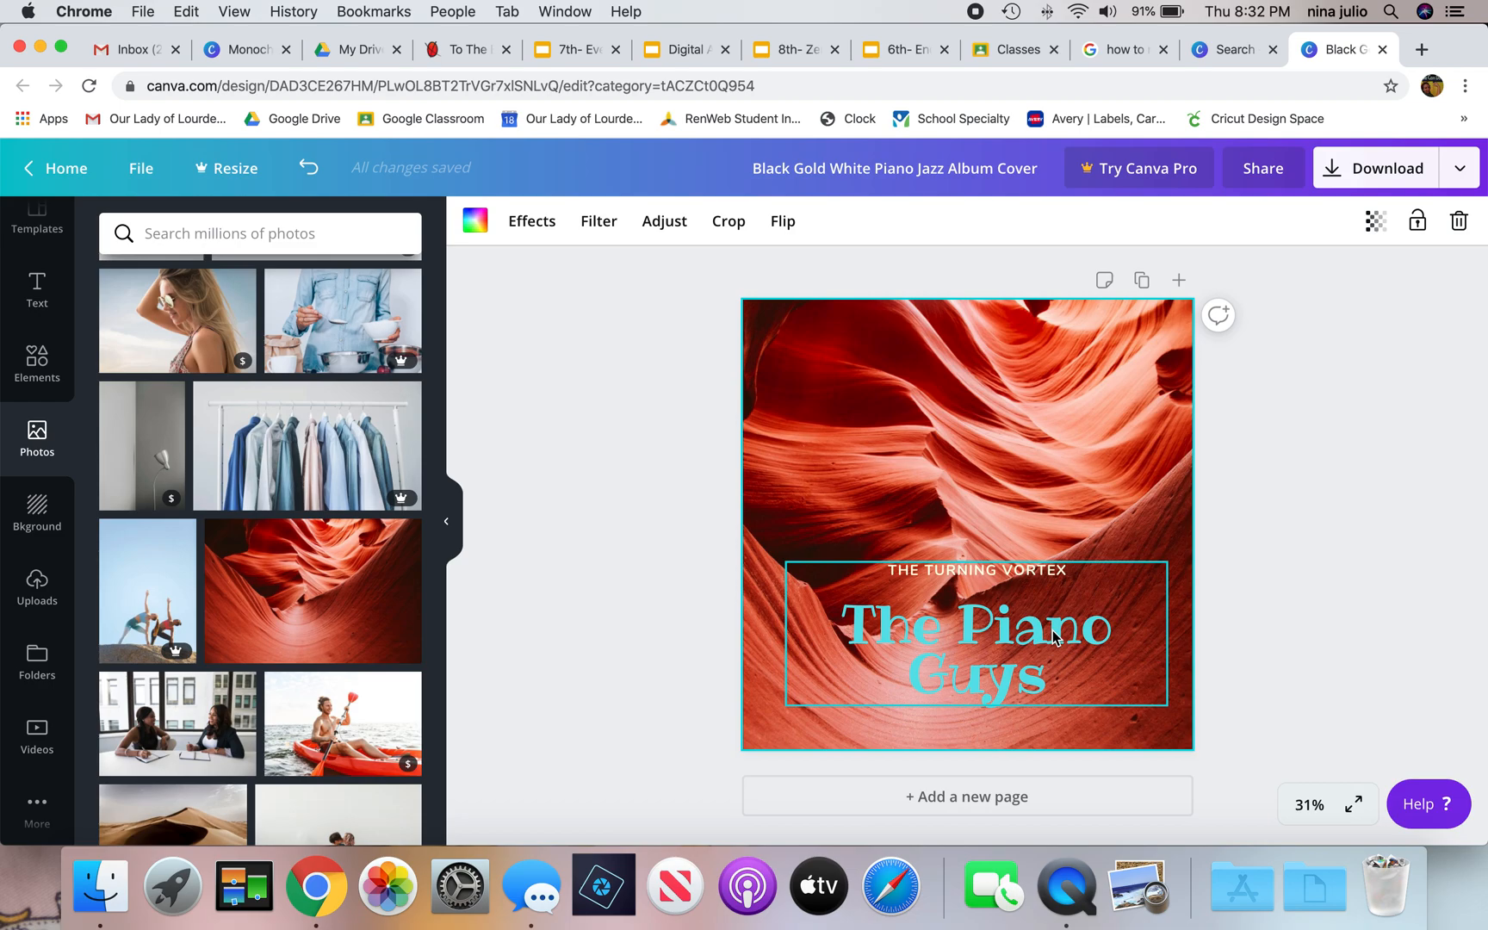
pyautogui.click(1043, 651)
pyautogui.moveTo(1057, 679); pyautogui.dragTo(815, 641)
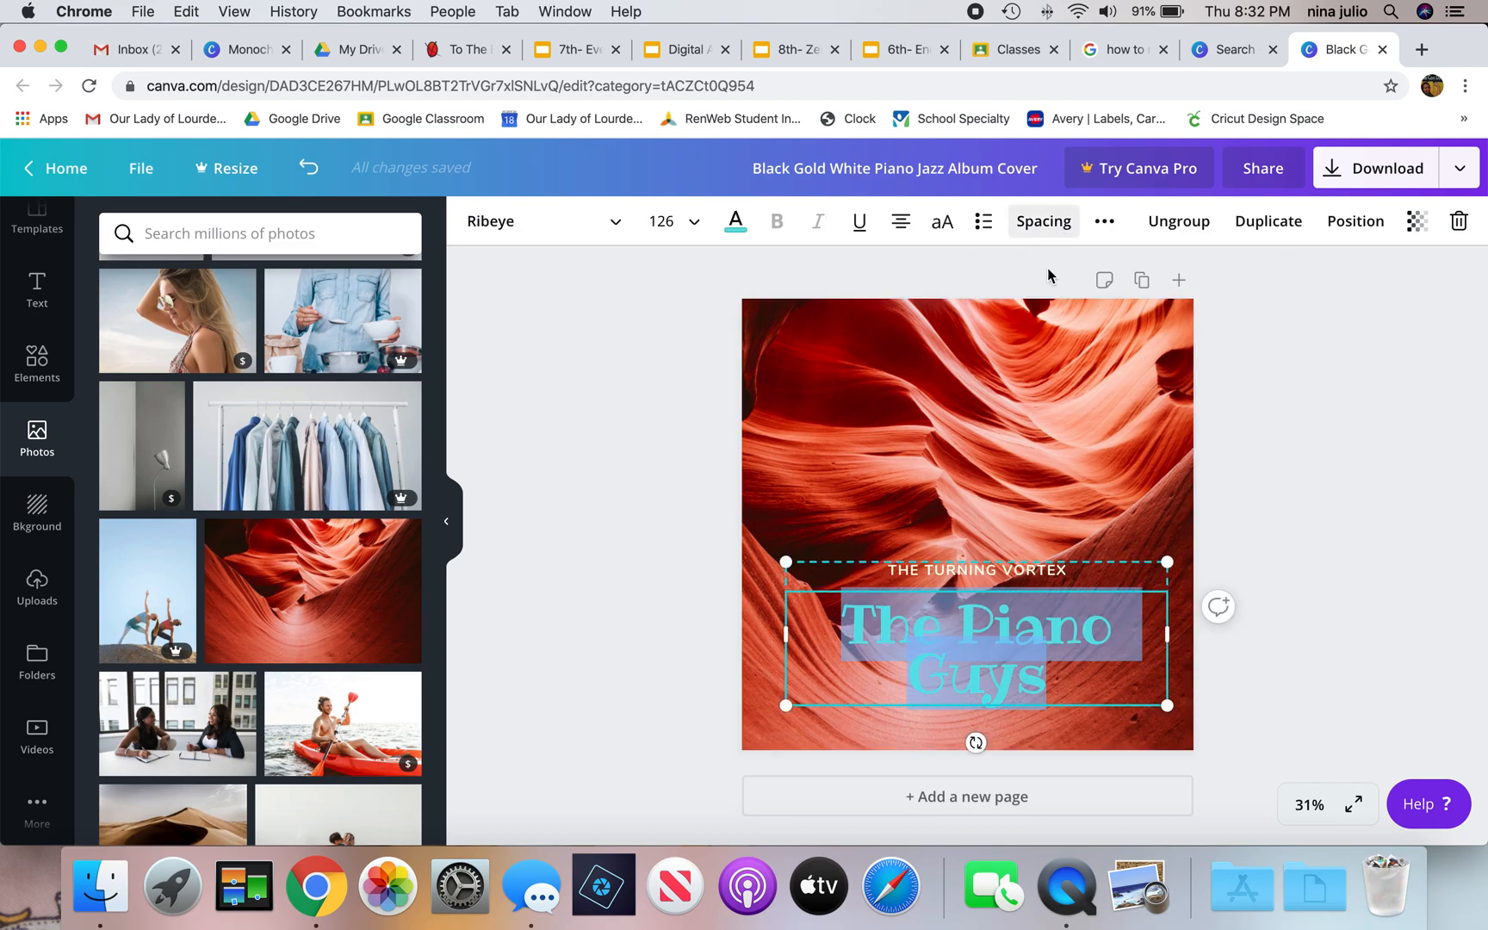
pyautogui.click(1277, 519)
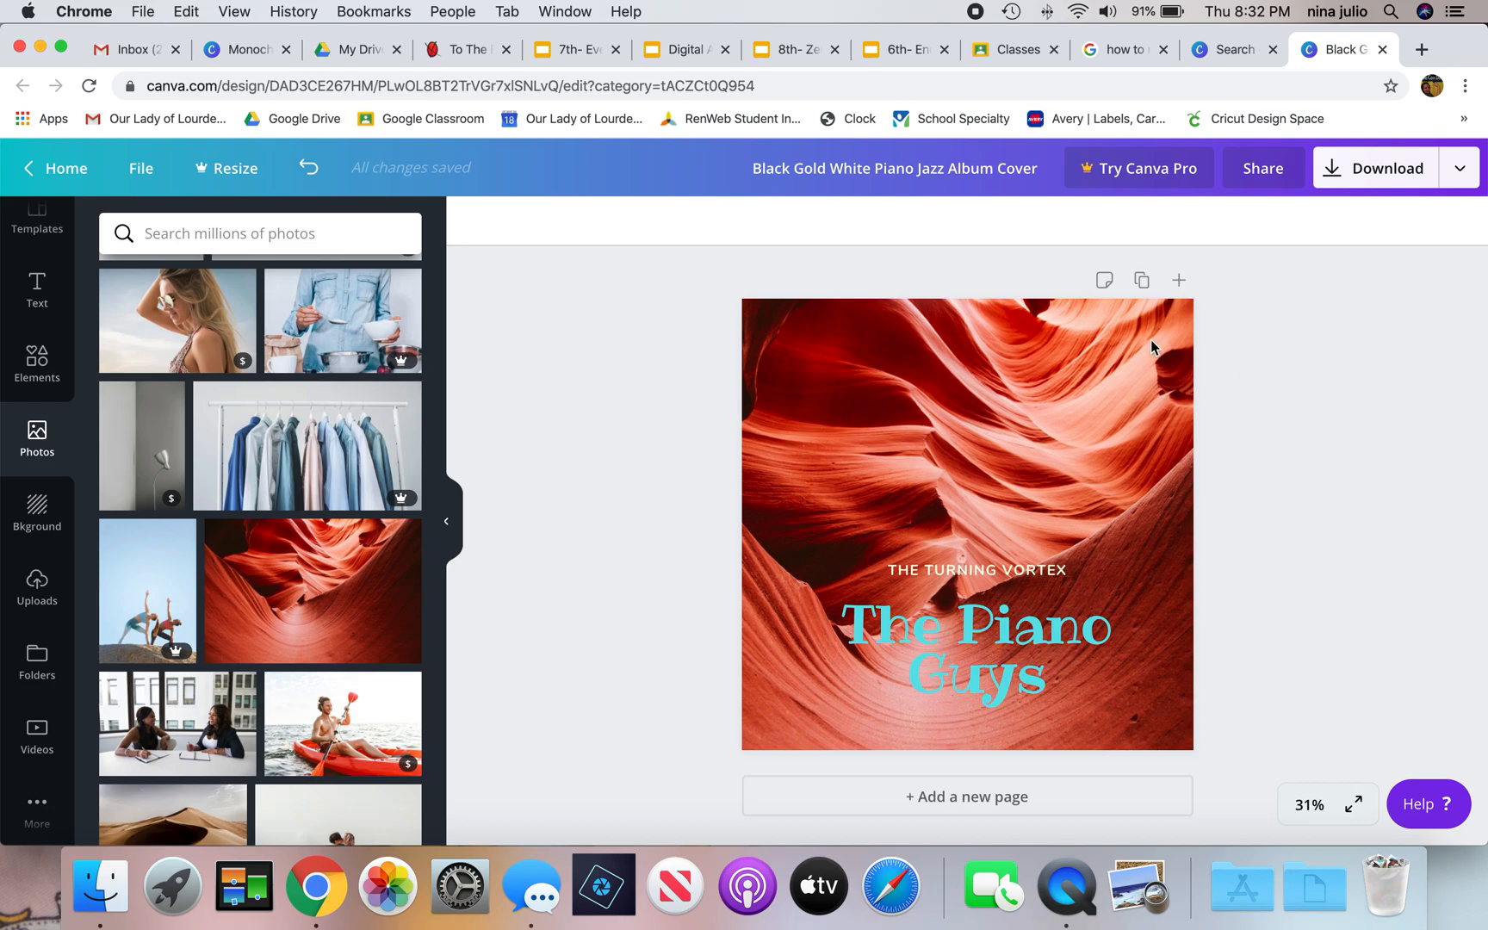
# Download the album cover as a PDF Standard file and dismiss the referral dialog
pyautogui.click(1359, 180)
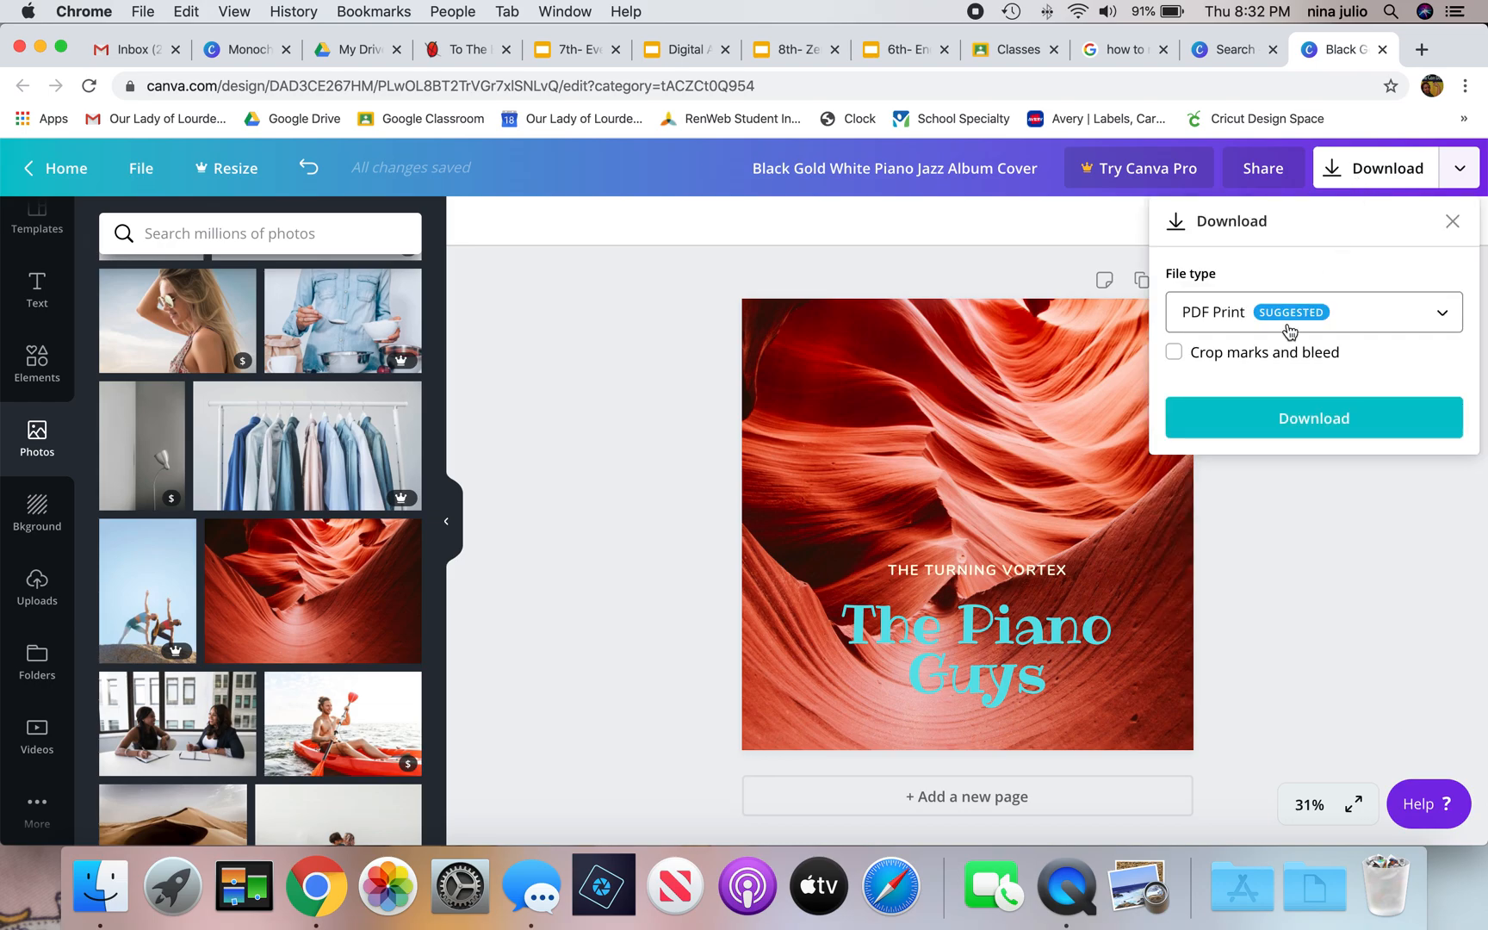
pyautogui.click(1225, 322)
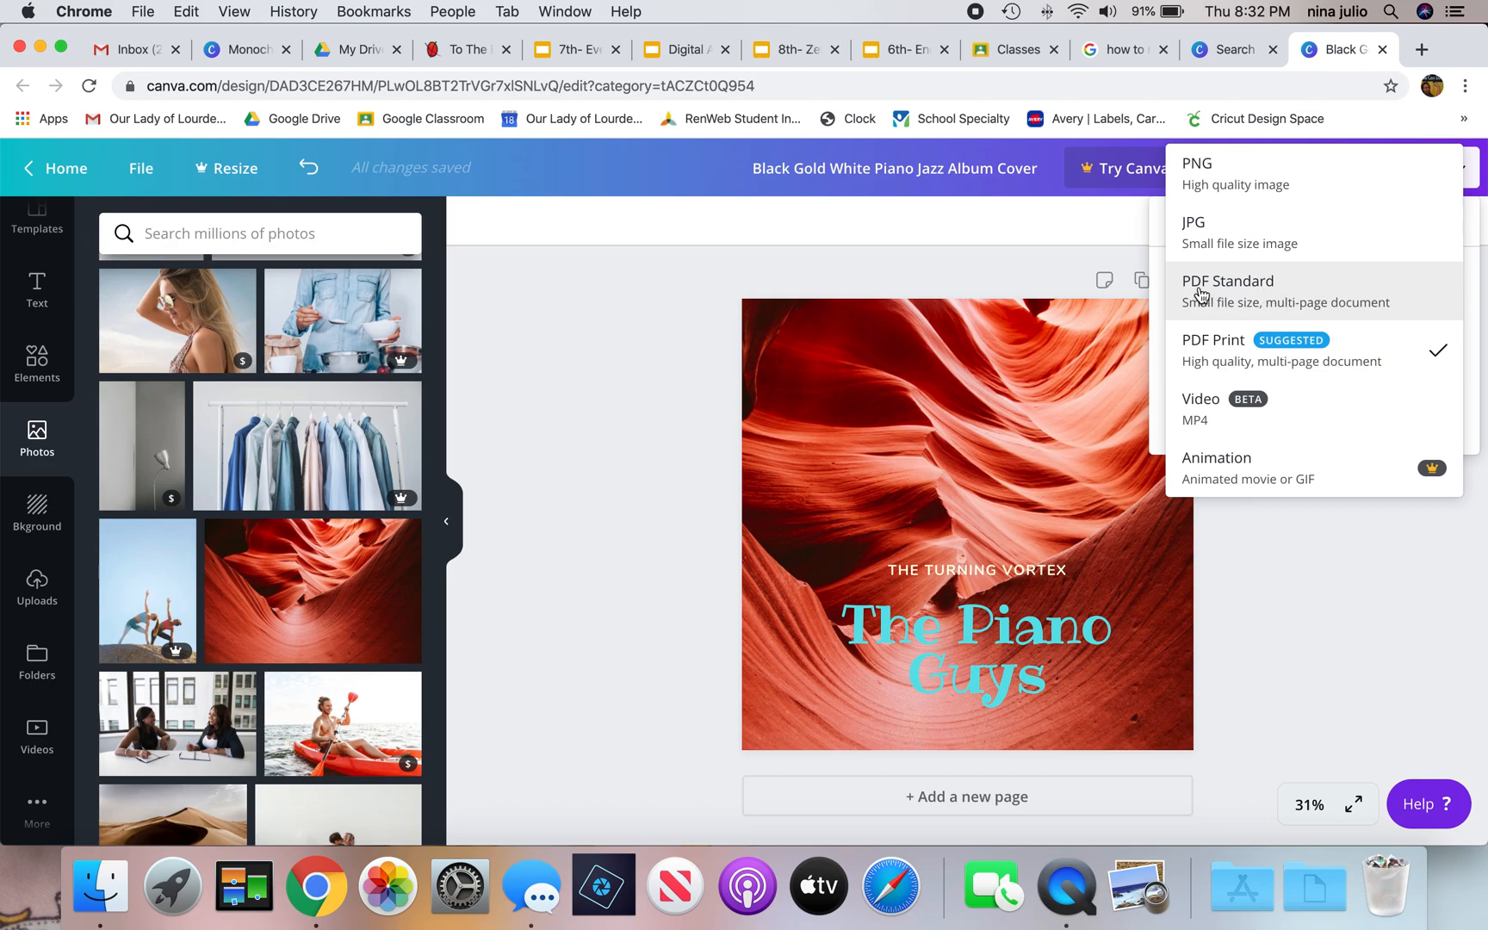
pyautogui.click(1254, 292)
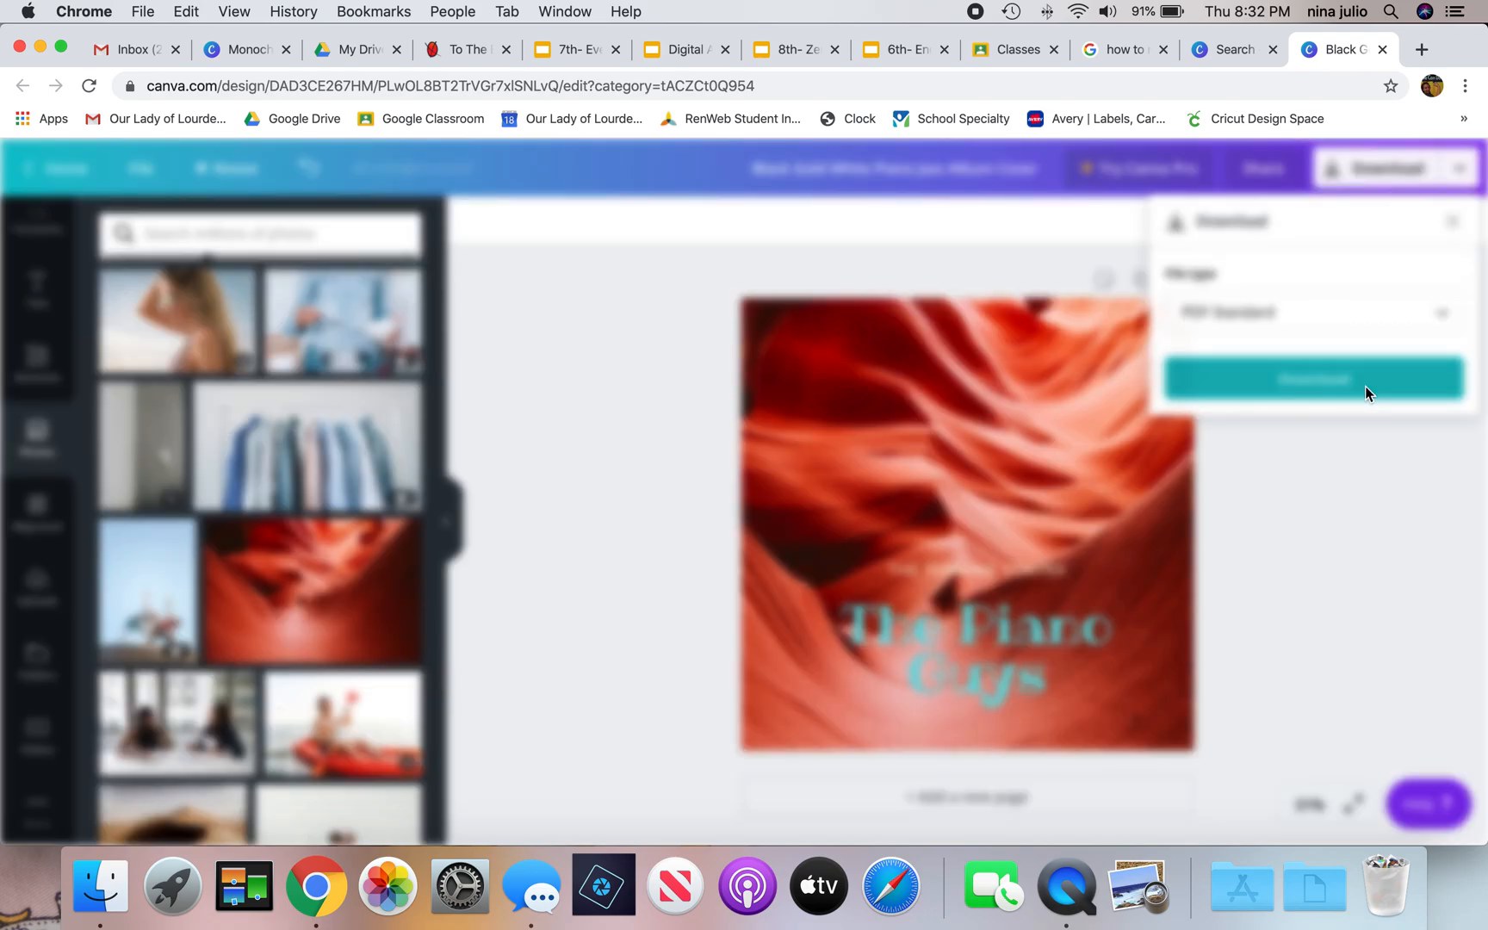
pyautogui.click(1365, 385)
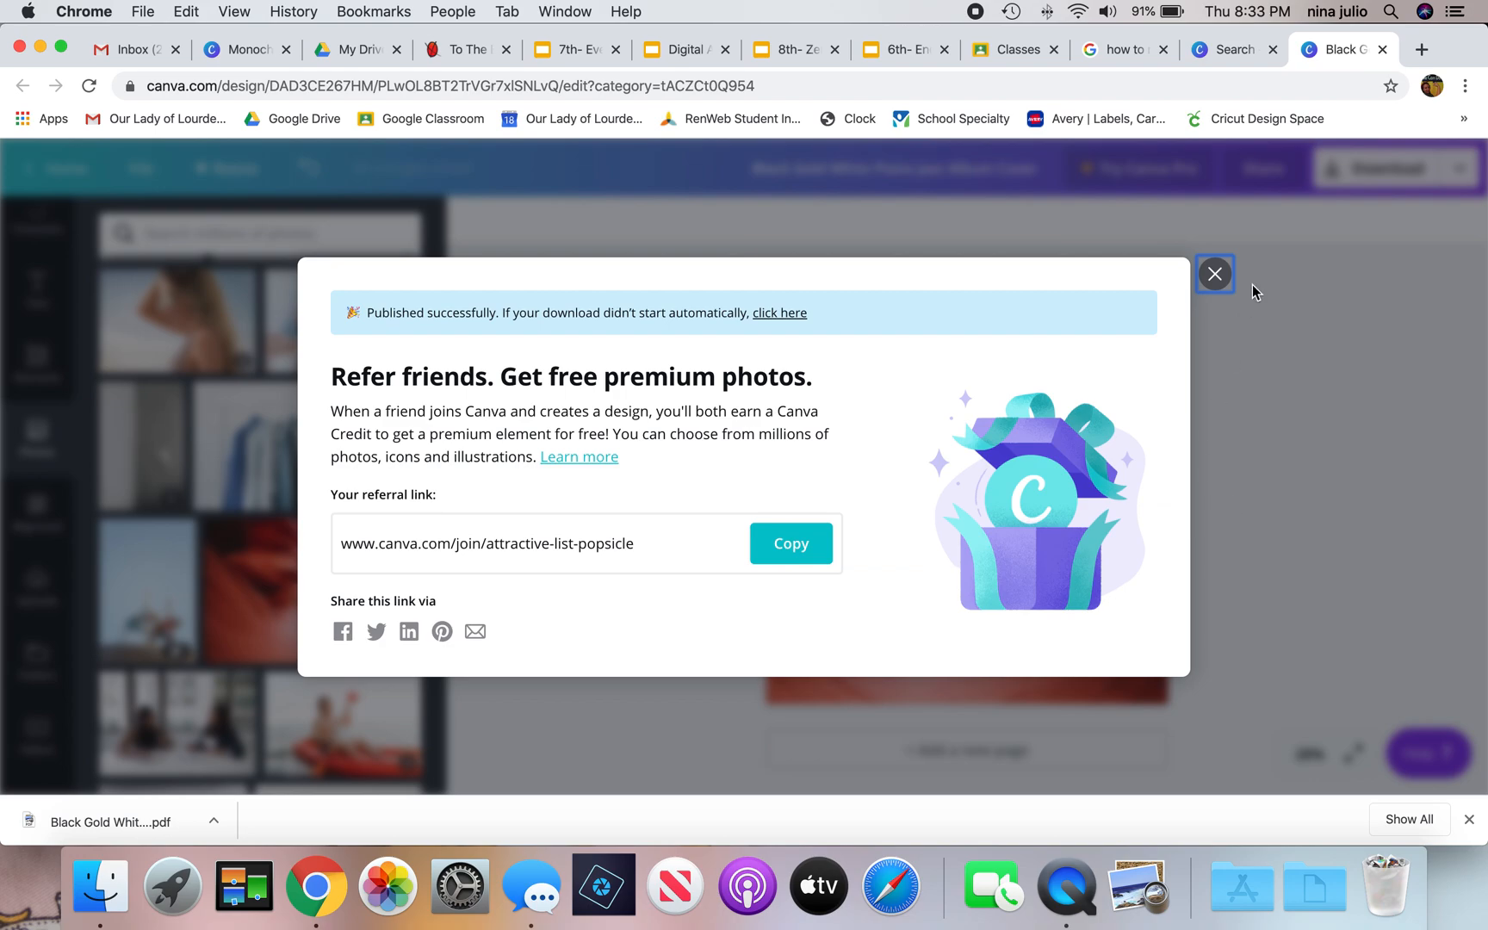
pyautogui.click(1216, 274)
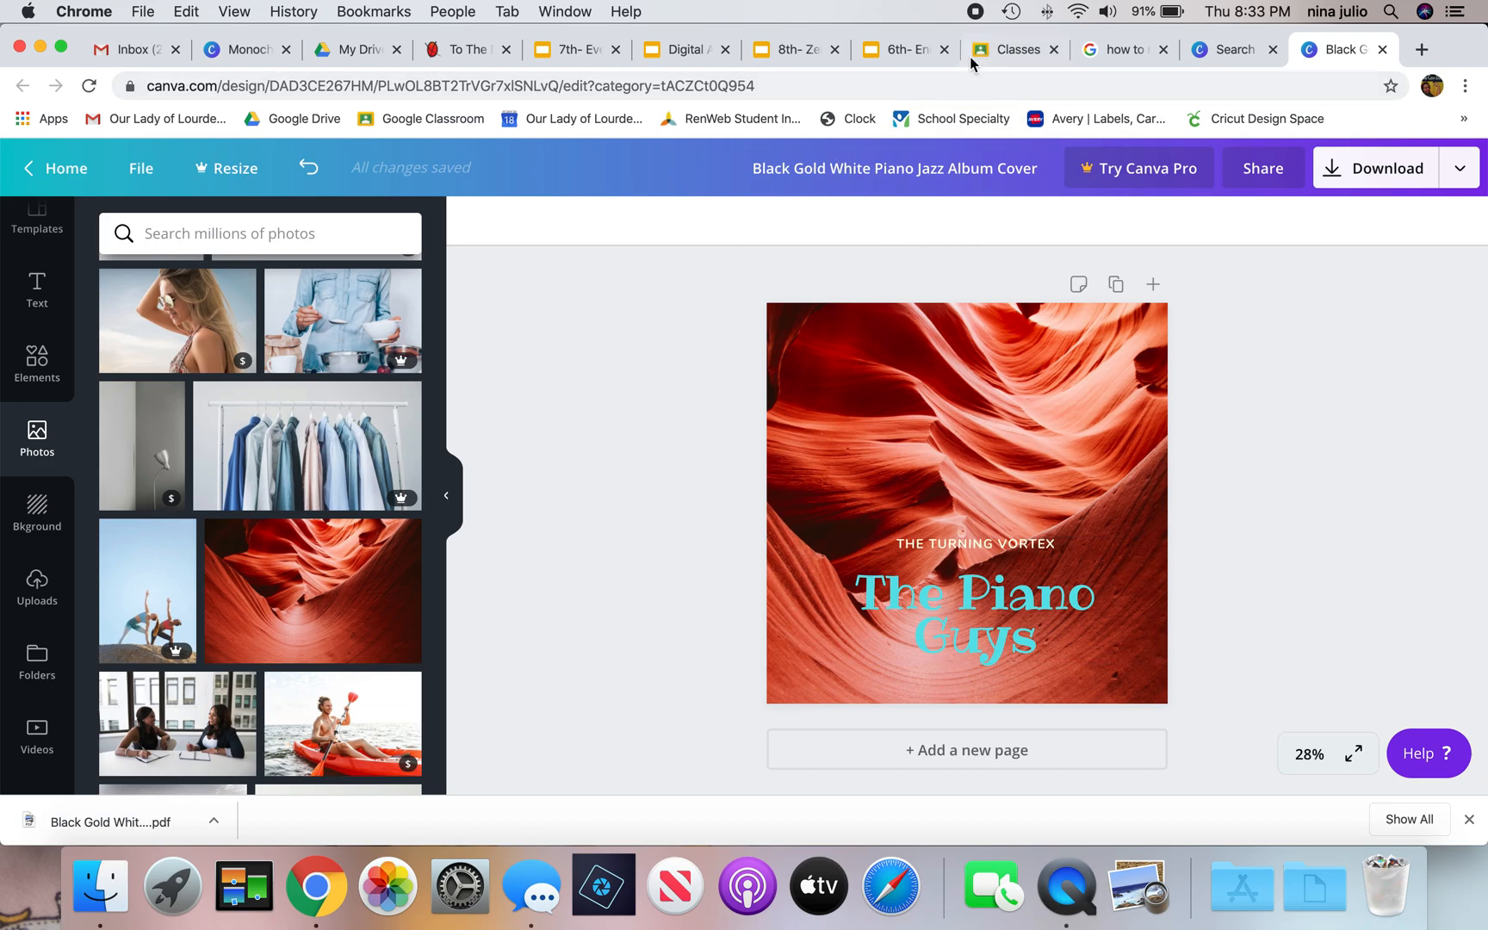
# Switch to the Google Classroom page with the class overview
pyautogui.click(999, 50)
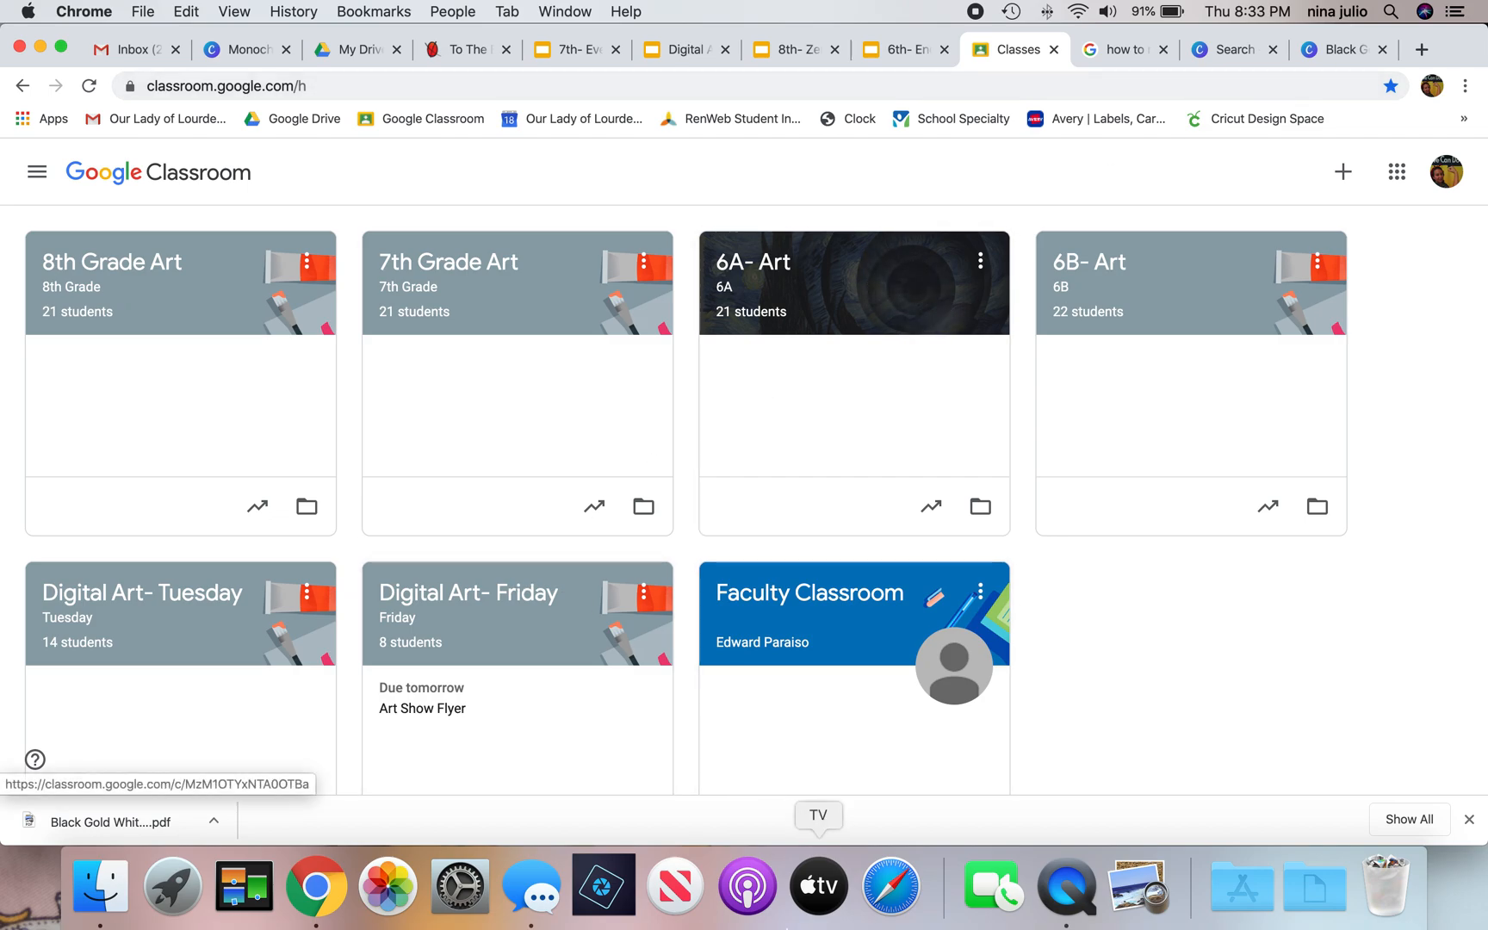
pyautogui.click(1066, 887)
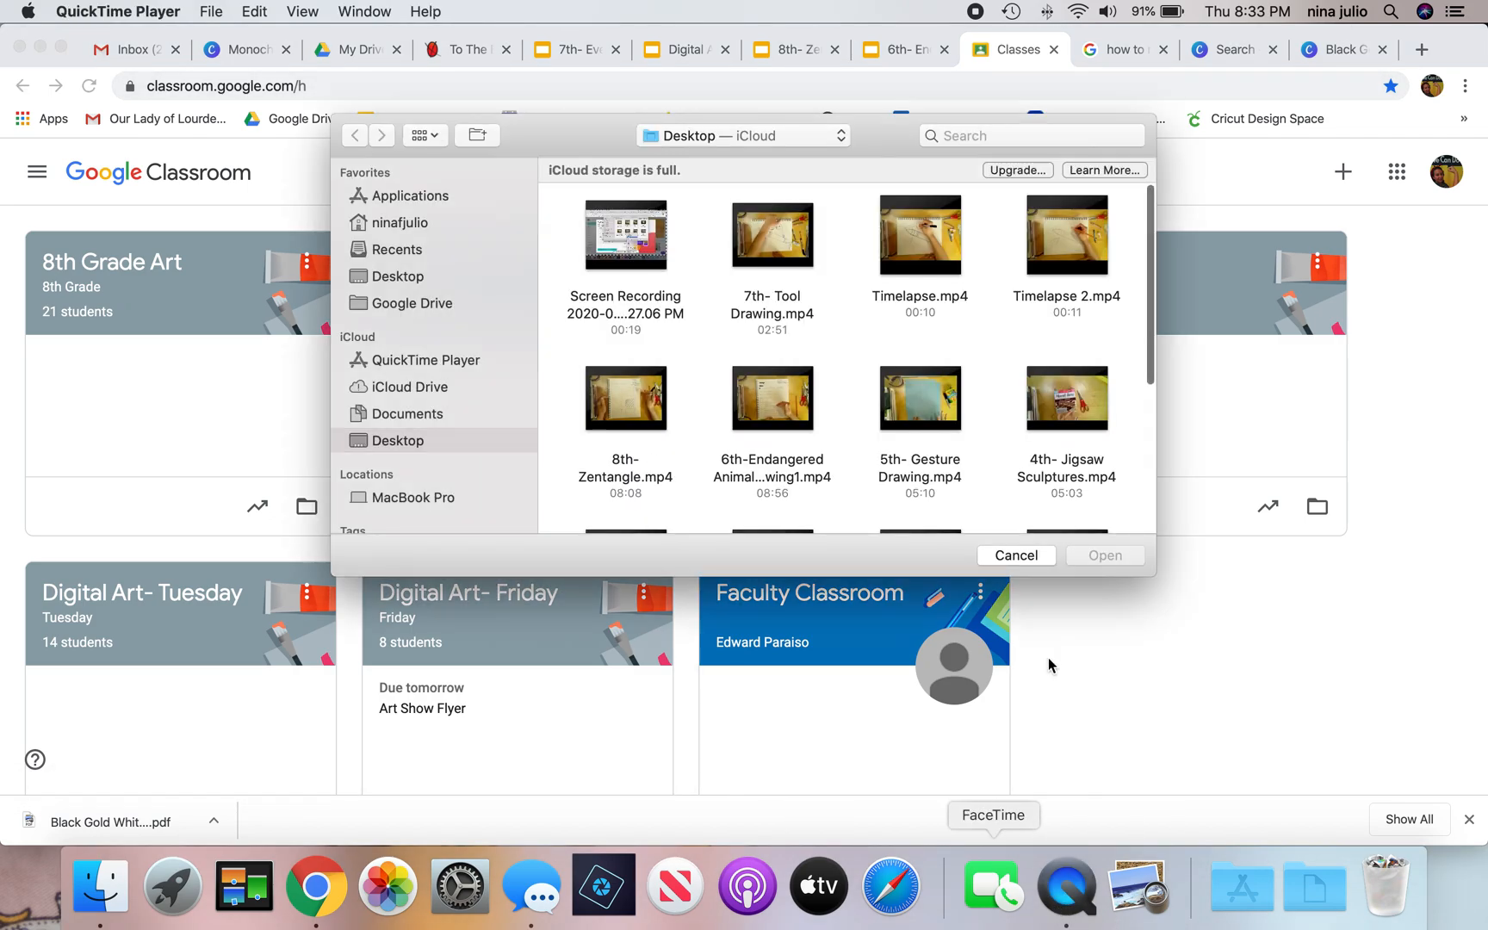
pyautogui.click(1016, 555)
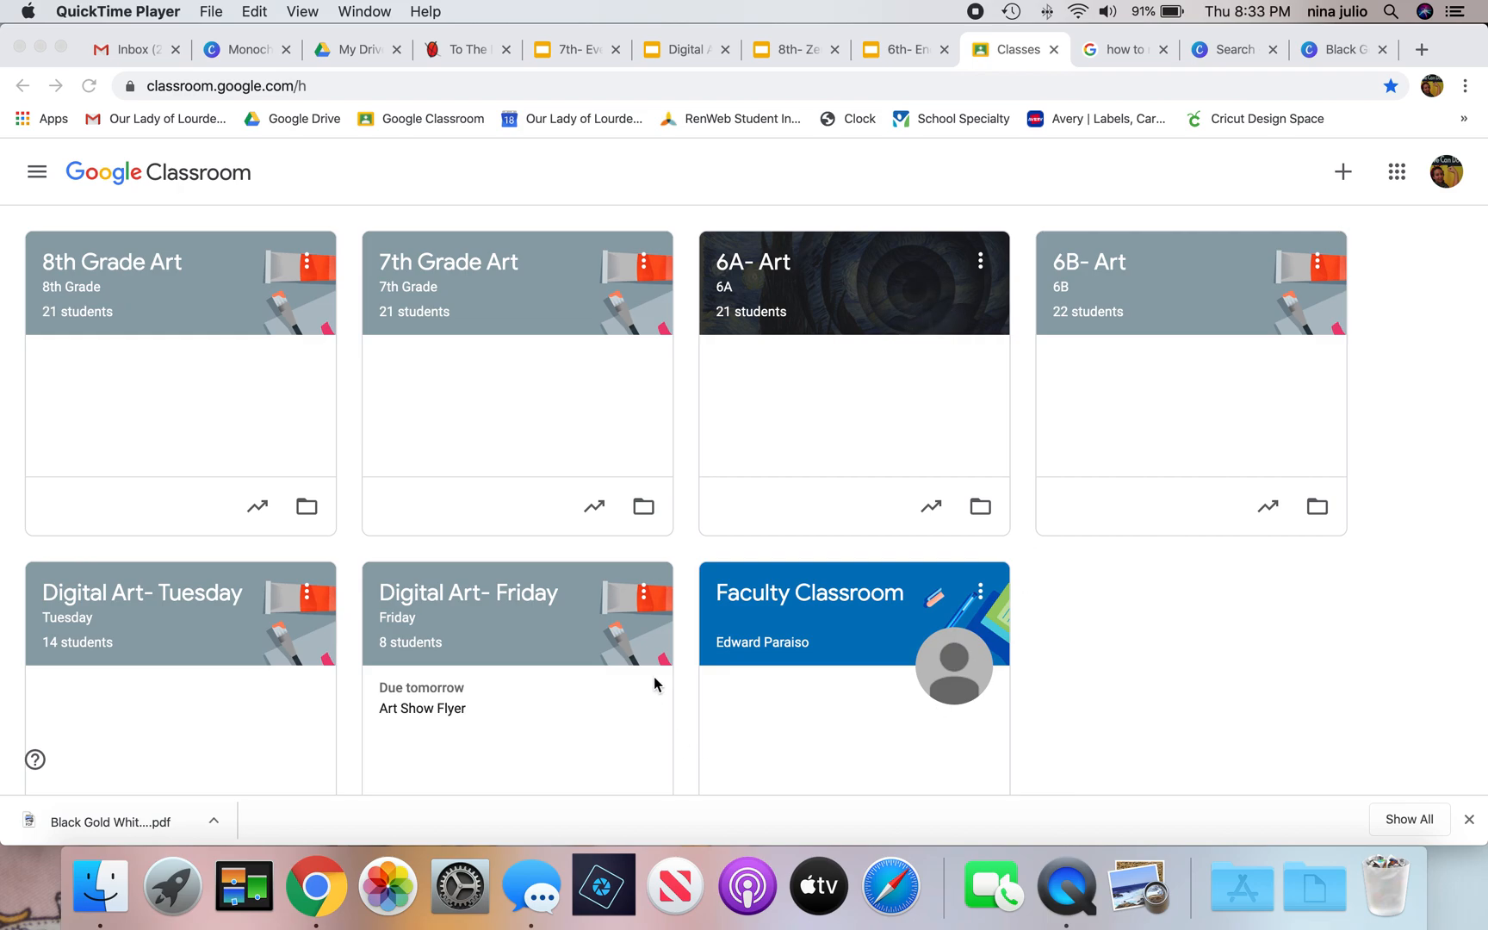